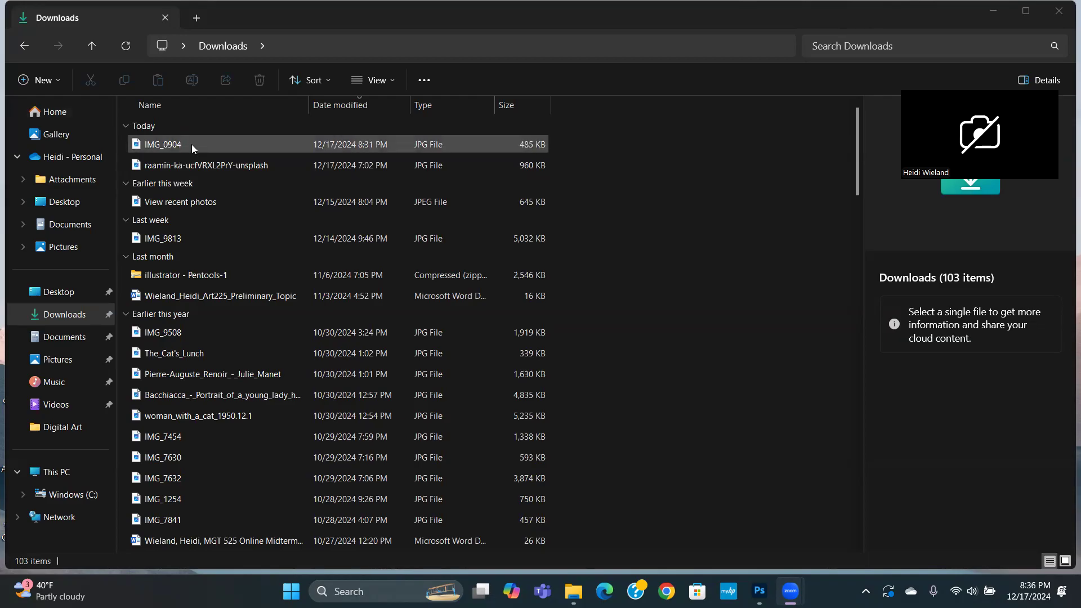
Open the IMG_0904 photo from the Downloads folder in Adobe Photoshop 2025.
double_click(163, 143)
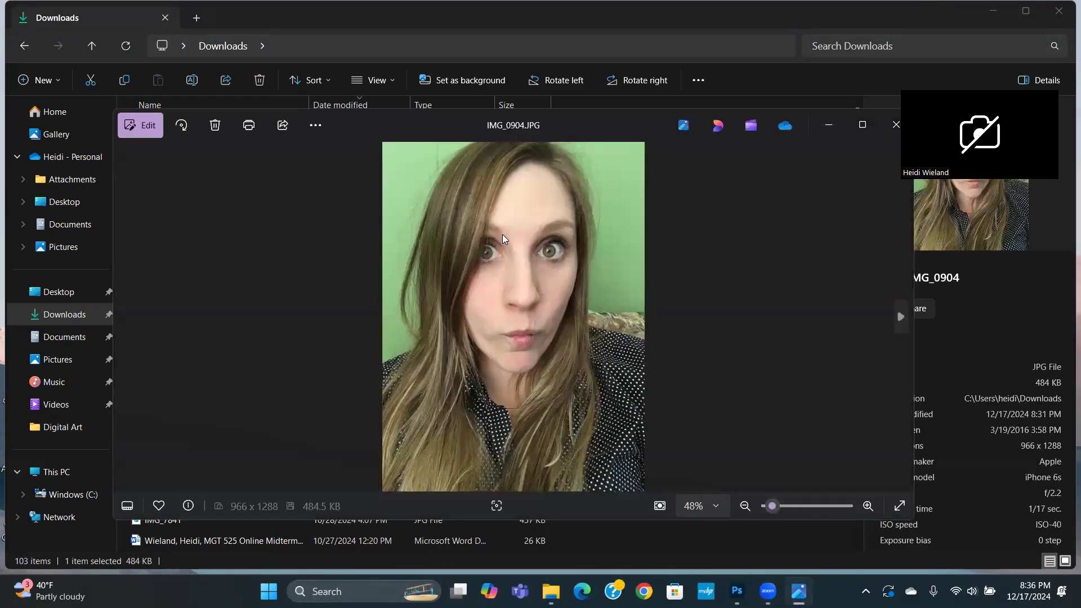
right_click(502, 235)
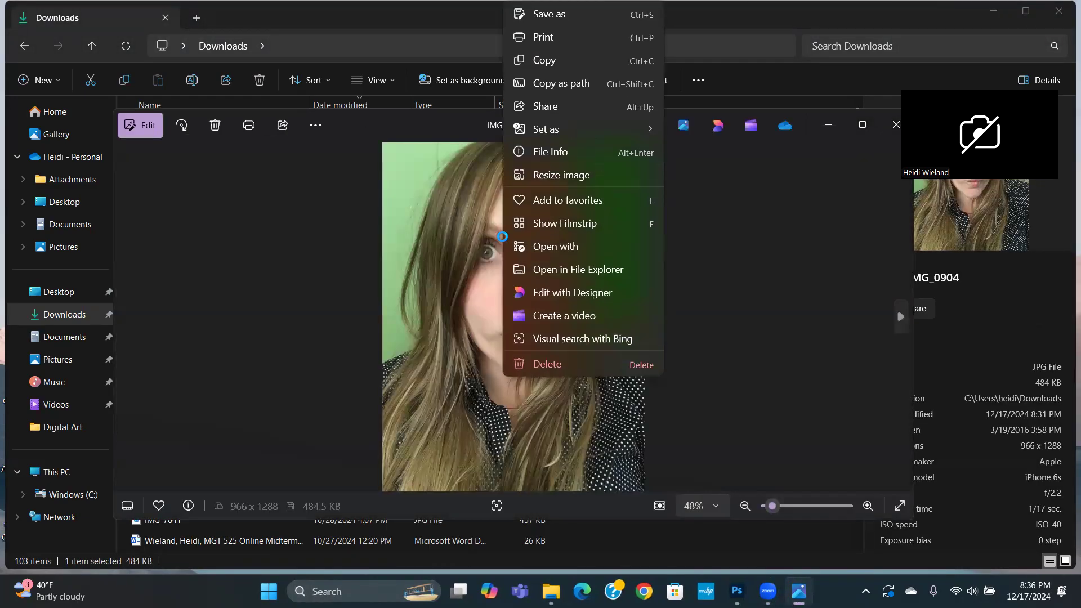
left_click(569, 248)
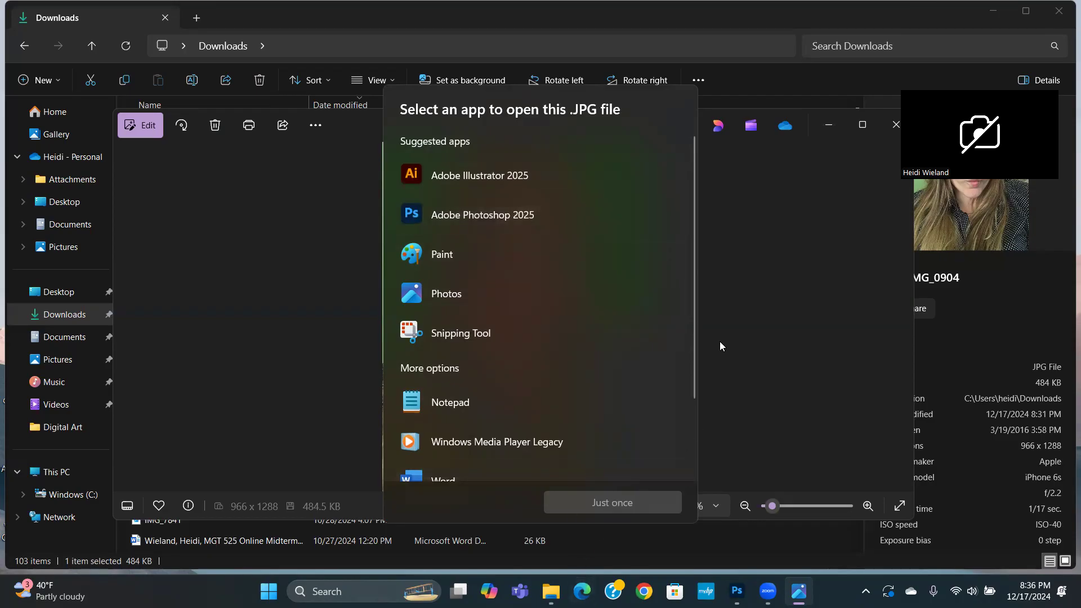
left_click(487, 216)
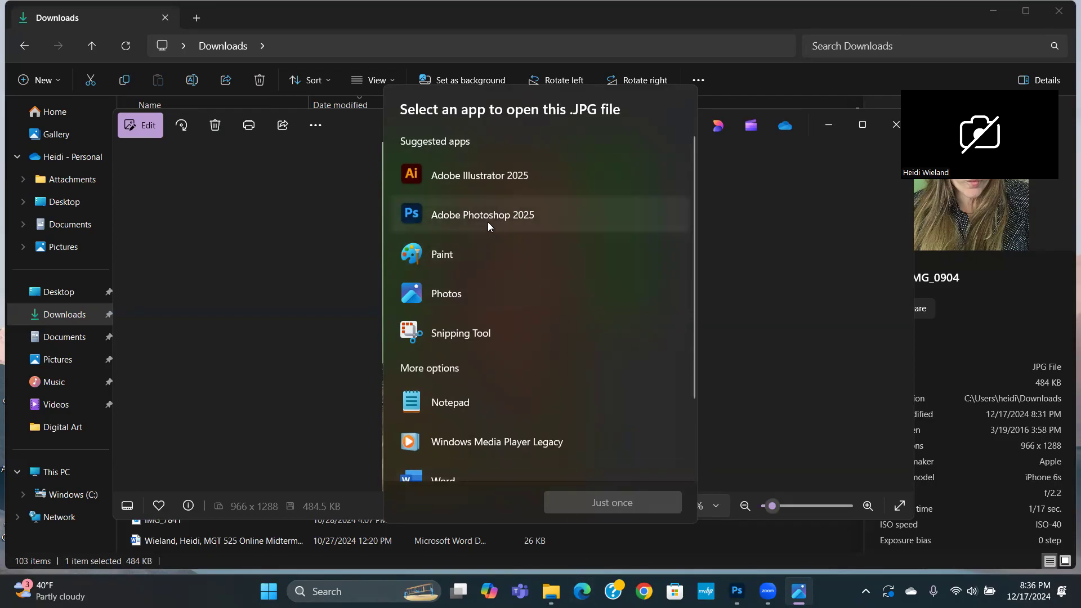
left_click(606, 503)
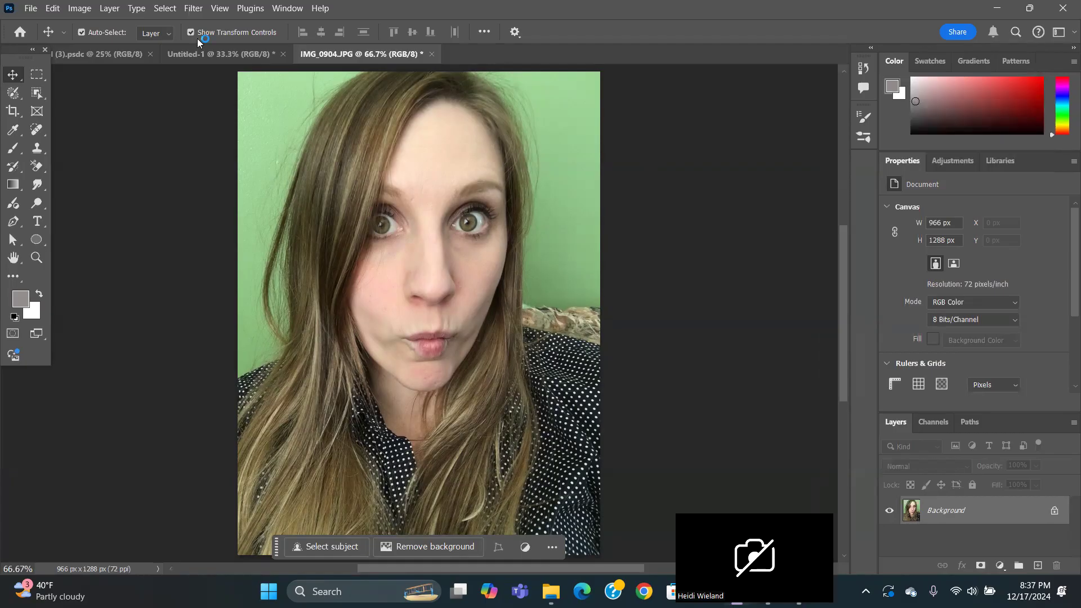
Add a Black & White adjustment layer above the portrait photo.
left_click(80, 9)
left_click(288, 8)
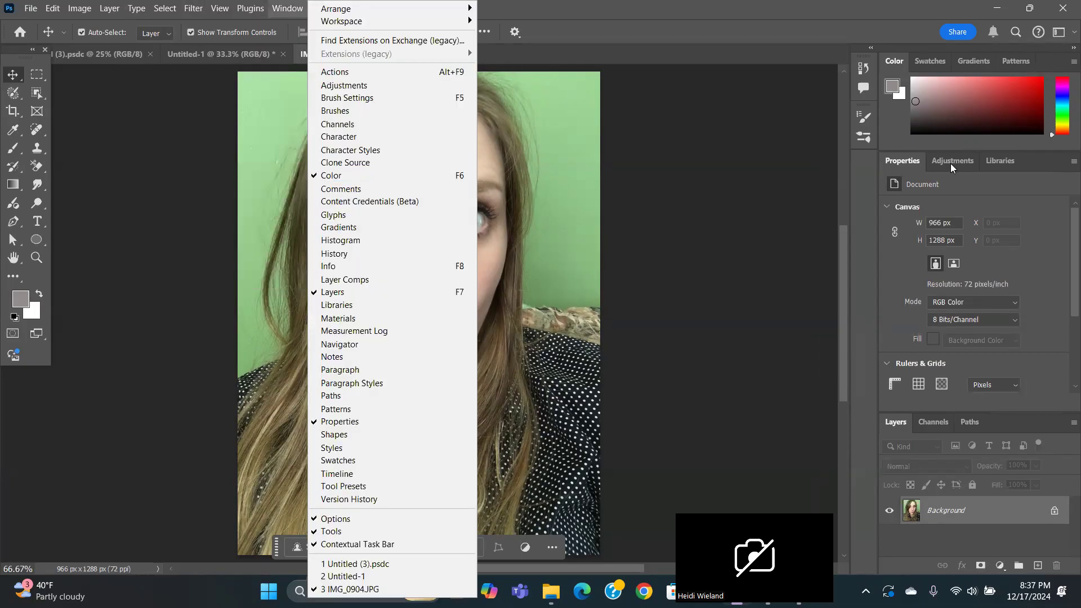
left_click(717, 162)
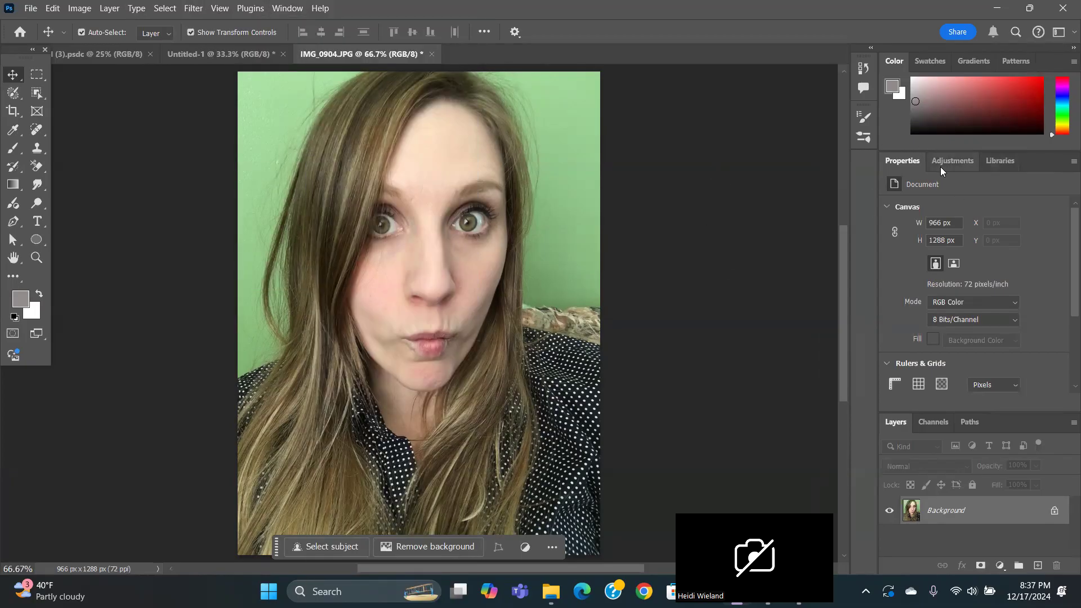
left_click(940, 163)
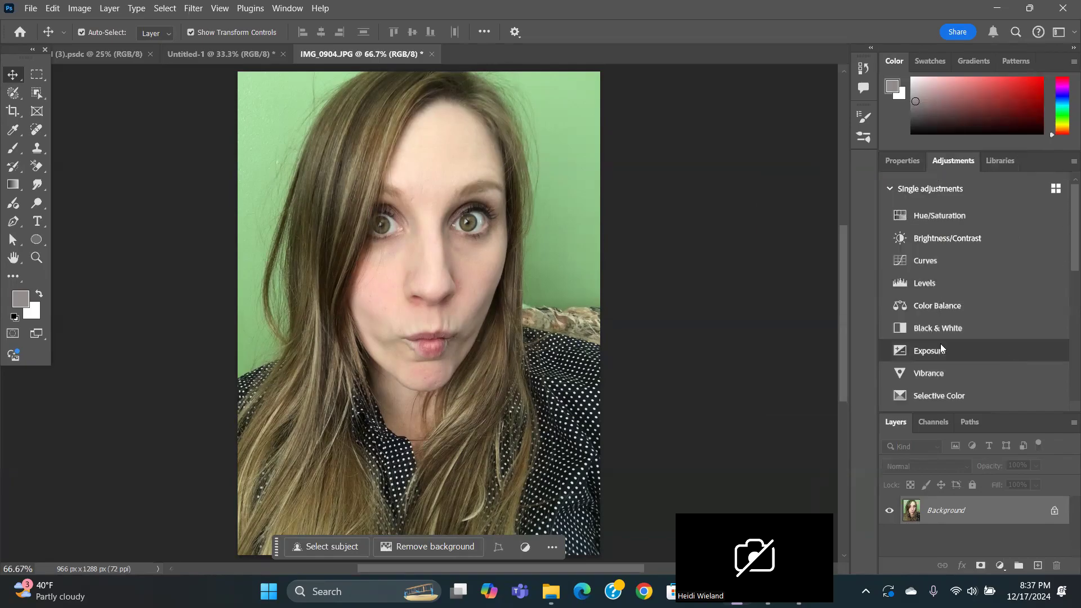
left_click(944, 327)
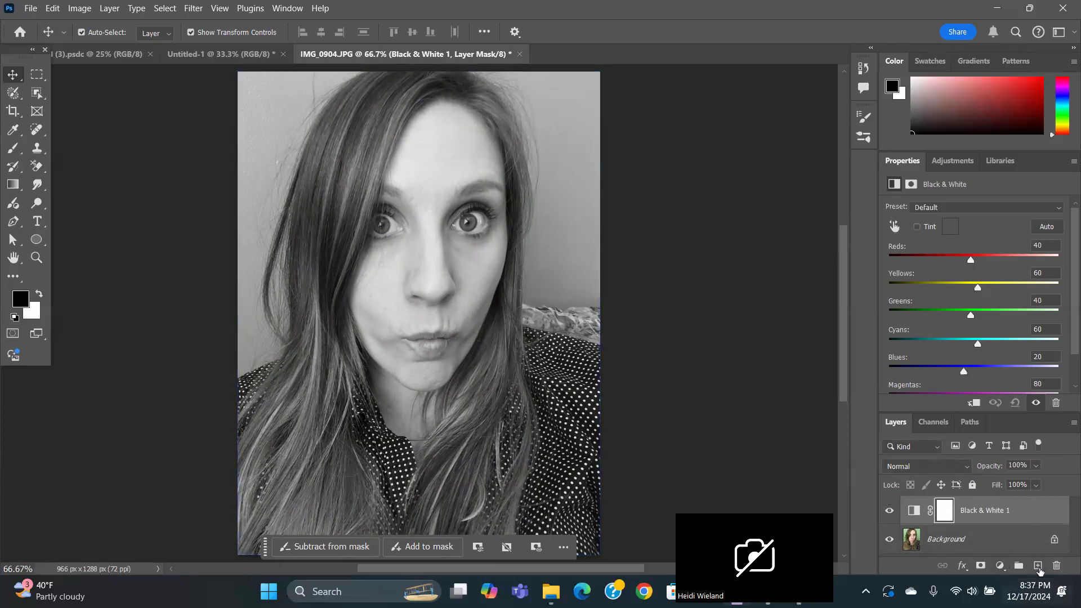
Add a Levels adjustment layer with input levels of 54 for shadows, 1.78 for midtones and 205 for highlights.
left_click(949, 161)
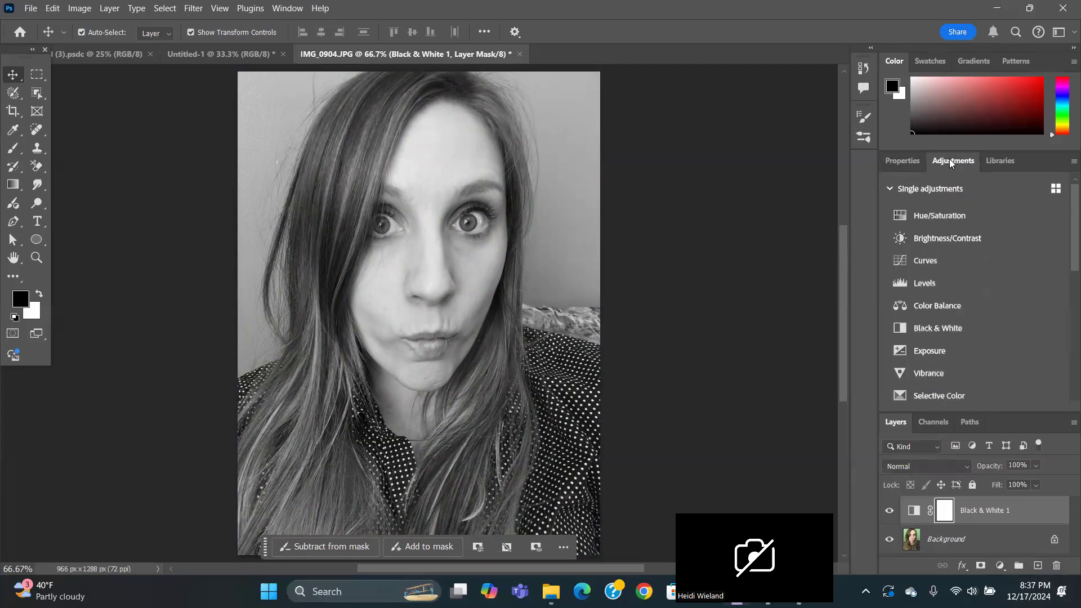
left_click(926, 283)
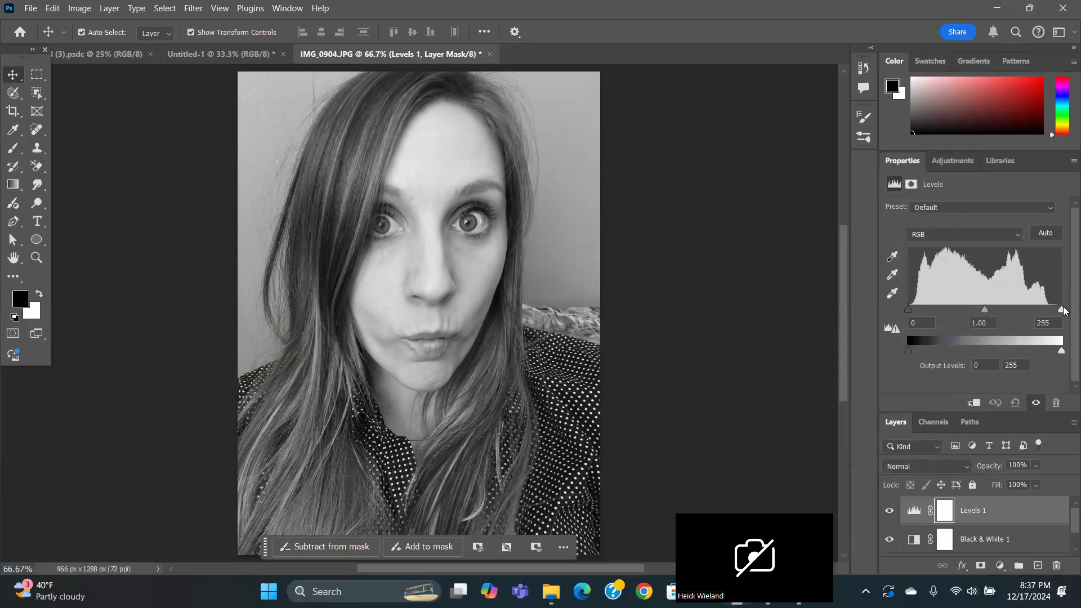
left_click_drag(1061, 309, 1028, 312)
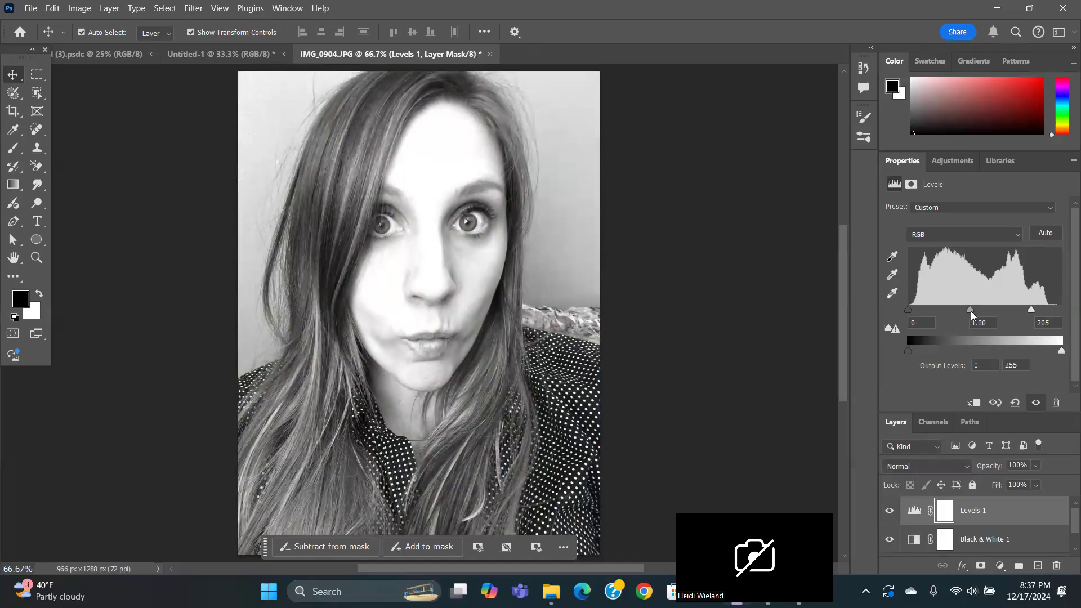
left_click_drag(907, 313, 985, 309)
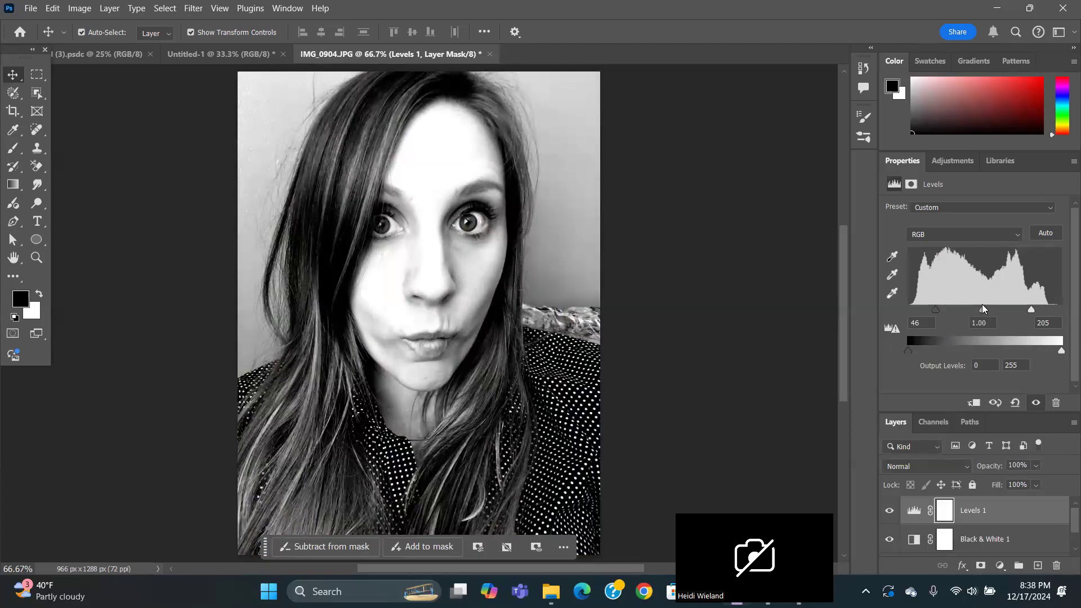
mouse_move(984, 304)
left_mouse_down()
mouse_move(975, 309)
mouse_move(993, 306)
mouse_move(963, 306)
left_mouse_up()
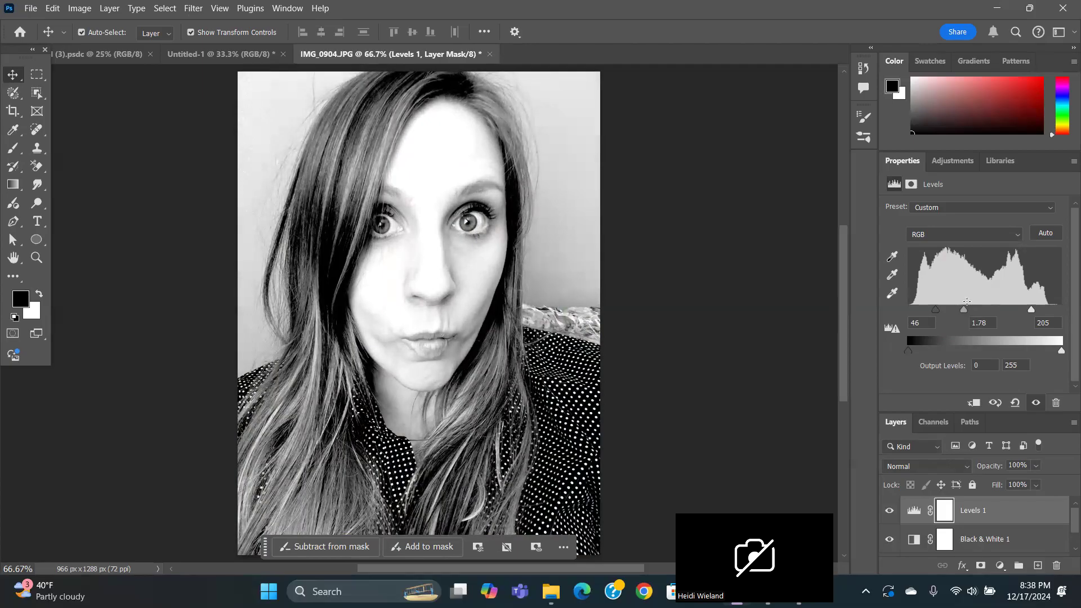
left_click_drag(936, 311, 940, 313)
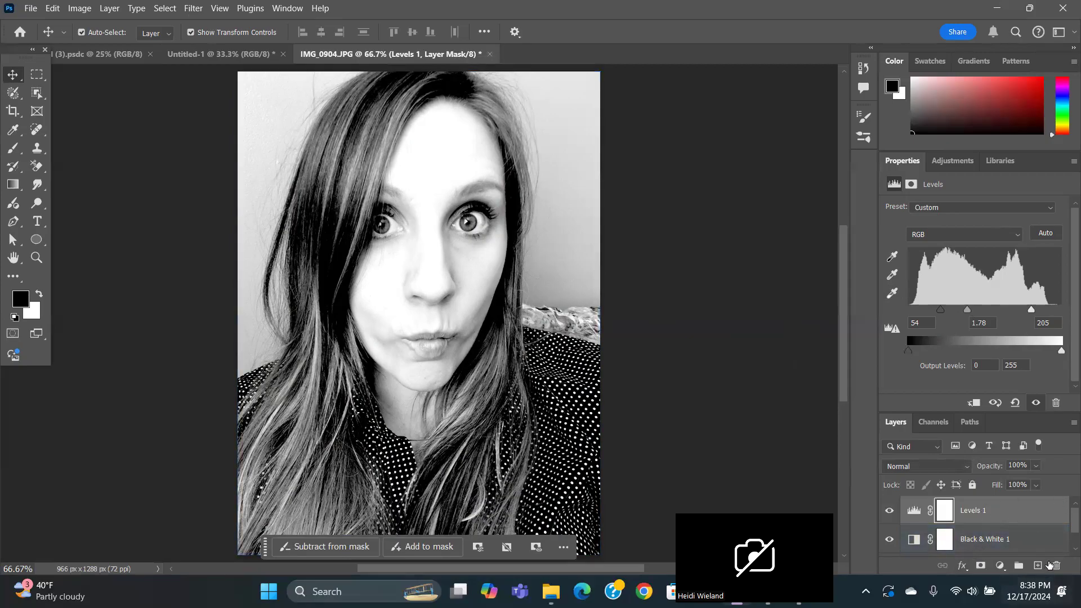
Create a new layer above the Levels adjustment and name it Background.
left_click(1036, 565)
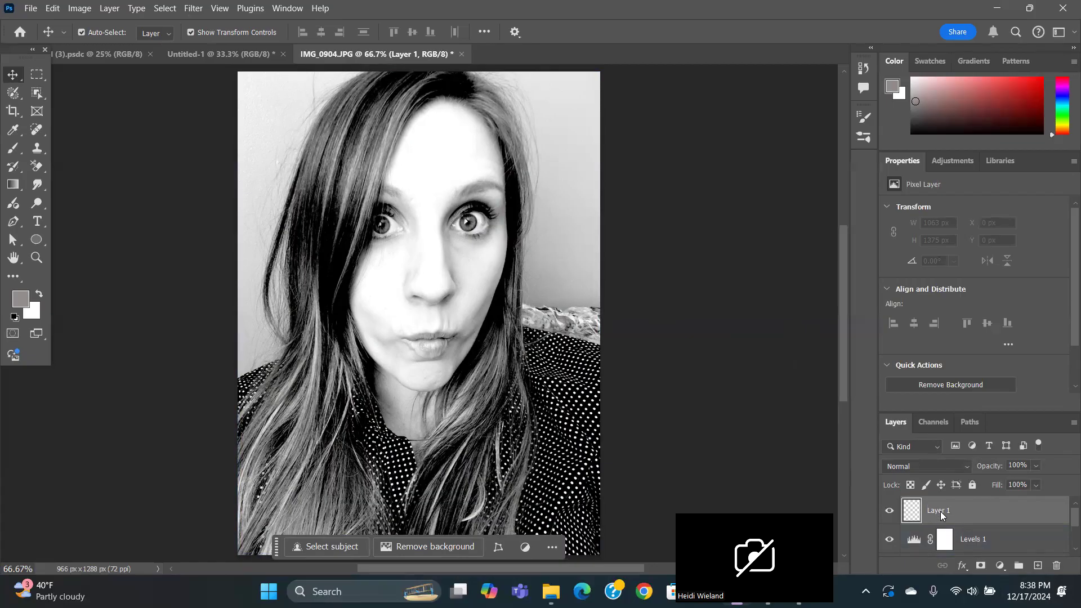
double_click(939, 511)
type("Background")
key("Return")
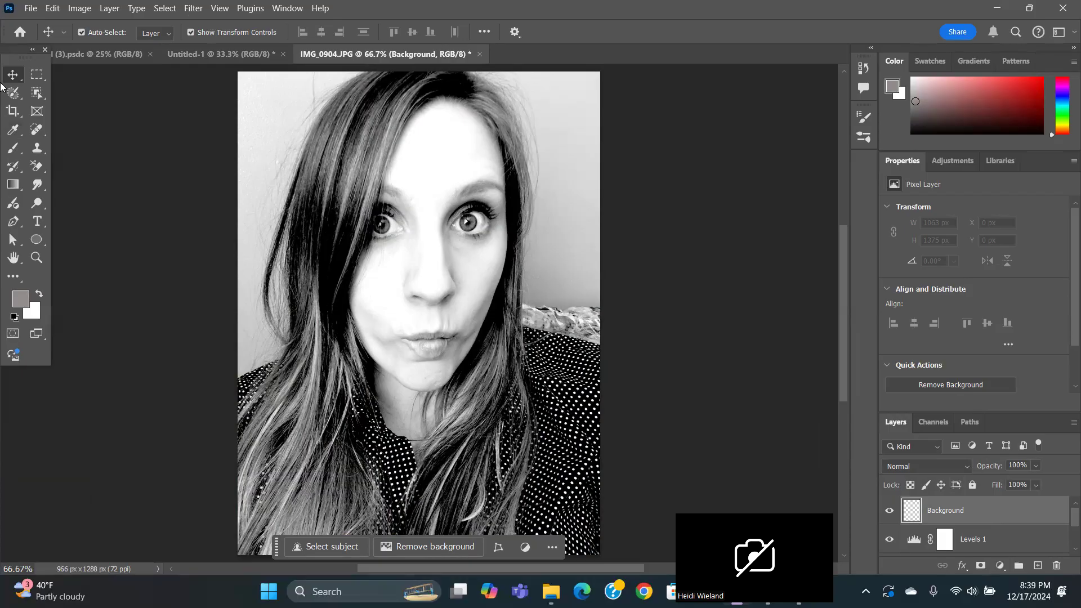
Set the new Background layer's blend mode to Multiply and choose a darker grey for the Brush tool.
left_click(11, 151)
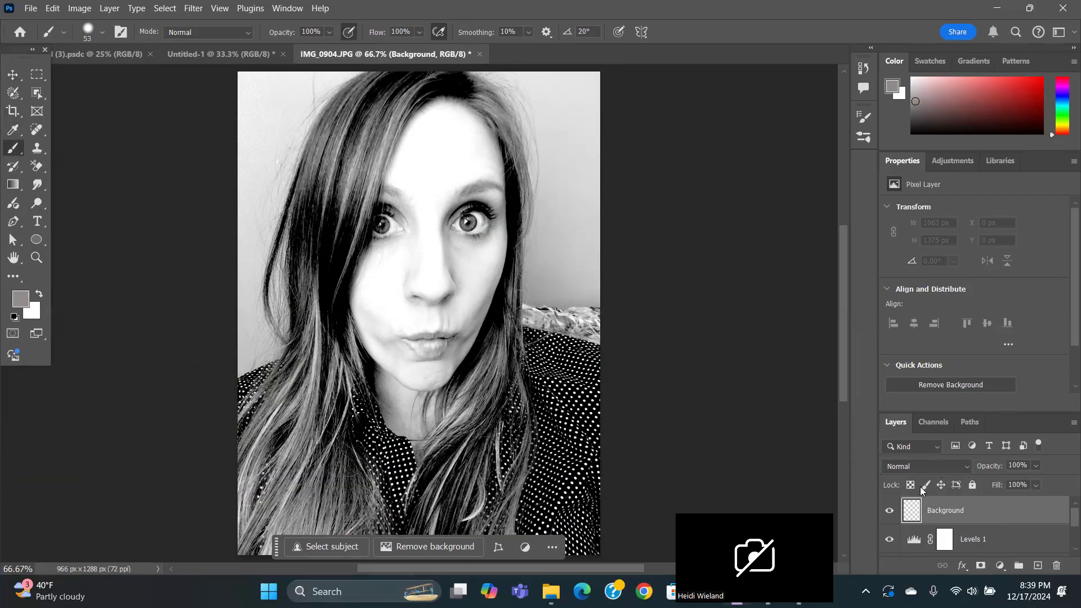
left_click(966, 466)
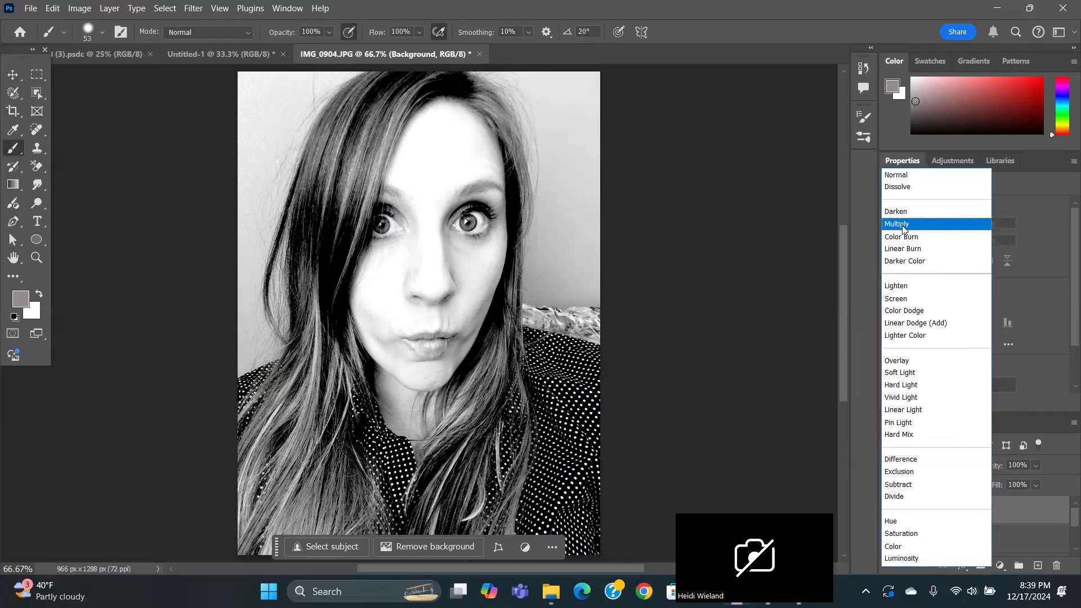
left_click(902, 225)
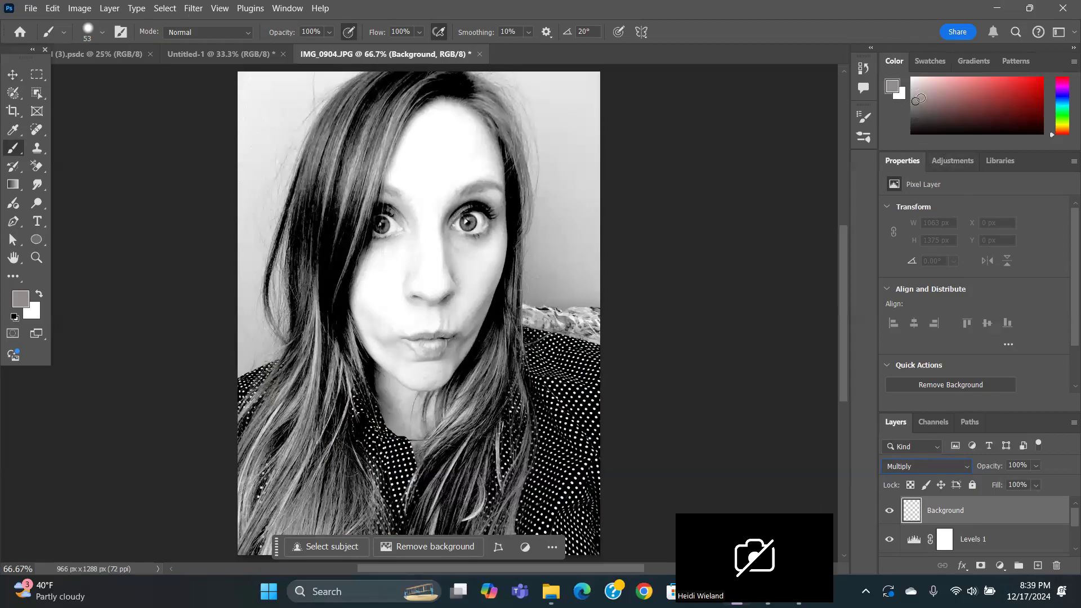
left_click_drag(916, 104, 913, 116)
left_click(95, 38)
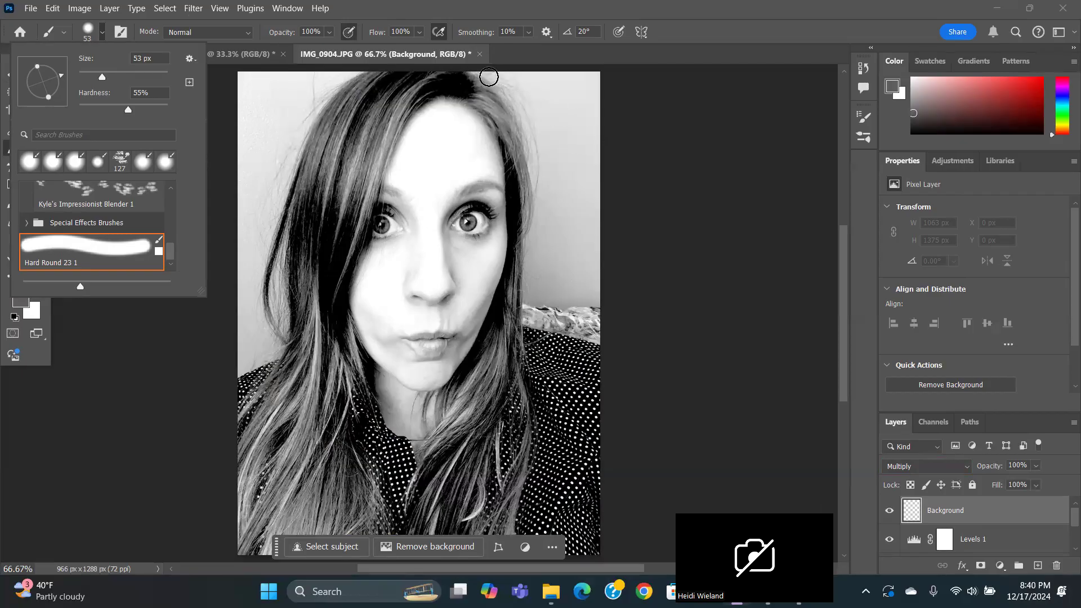
Paint grey over the wall and cushion to the right of the woman's head, up to the edge of her hair.
mouse_move(504, 78)
left_mouse_down()
mouse_move(572, 90)
mouse_move(541, 86)
mouse_move(577, 82)
mouse_move(518, 79)
mouse_move(594, 77)
mouse_move(599, 335)
mouse_move(529, 318)
mouse_move(593, 336)
left_mouse_up()
mouse_move(533, 313)
left_mouse_down()
mouse_move(531, 311)
mouse_move(546, 290)
mouse_move(586, 307)
mouse_move(539, 302)
mouse_move(576, 296)
mouse_move(589, 192)
mouse_move(585, 303)
mouse_move(582, 94)
mouse_move(563, 271)
mouse_move(555, 288)
mouse_move(535, 285)
mouse_move(536, 240)
mouse_move(529, 298)
mouse_move(546, 215)
mouse_move(538, 275)
mouse_move(556, 216)
mouse_move(548, 283)
mouse_move(573, 132)
mouse_move(549, 218)
mouse_move(547, 166)
mouse_move(535, 246)
left_mouse_up()
mouse_move(549, 202)
left_mouse_down()
mouse_move(546, 101)
mouse_move(556, 170)
mouse_move(564, 103)
mouse_move(571, 138)
mouse_move(573, 108)
mouse_move(514, 87)
mouse_move(536, 130)
mouse_move(545, 214)
left_mouse_up()
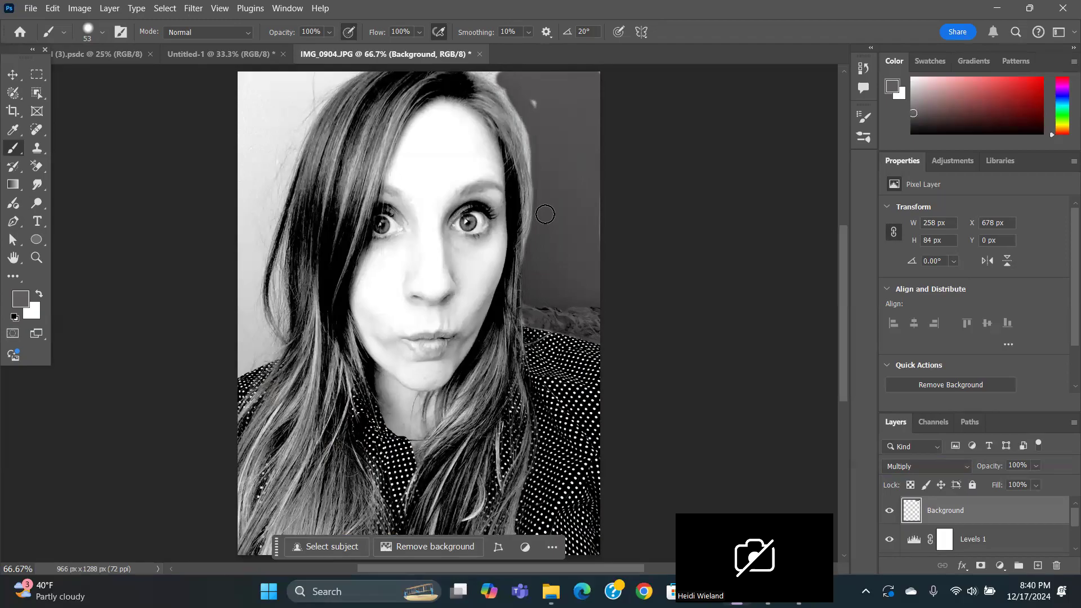
mouse_move(535, 132)
left_mouse_down()
mouse_move(505, 80)
mouse_move(478, 68)
mouse_move(515, 91)
left_mouse_up()
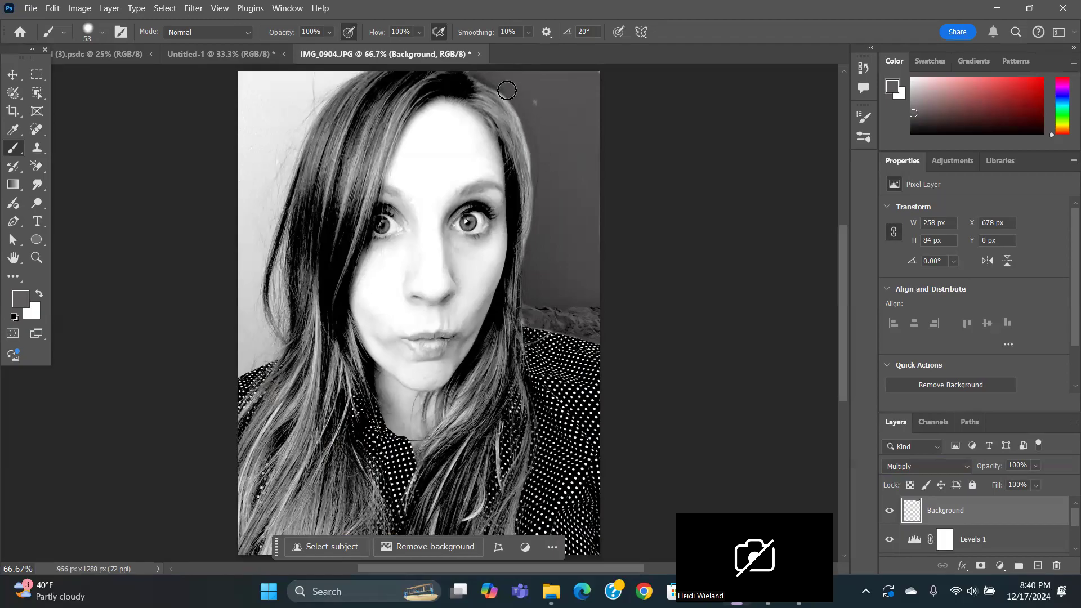
mouse_move(490, 80)
left_mouse_down()
mouse_move(542, 124)
mouse_move(539, 103)
mouse_move(560, 223)
mouse_move(507, 94)
left_mouse_up()
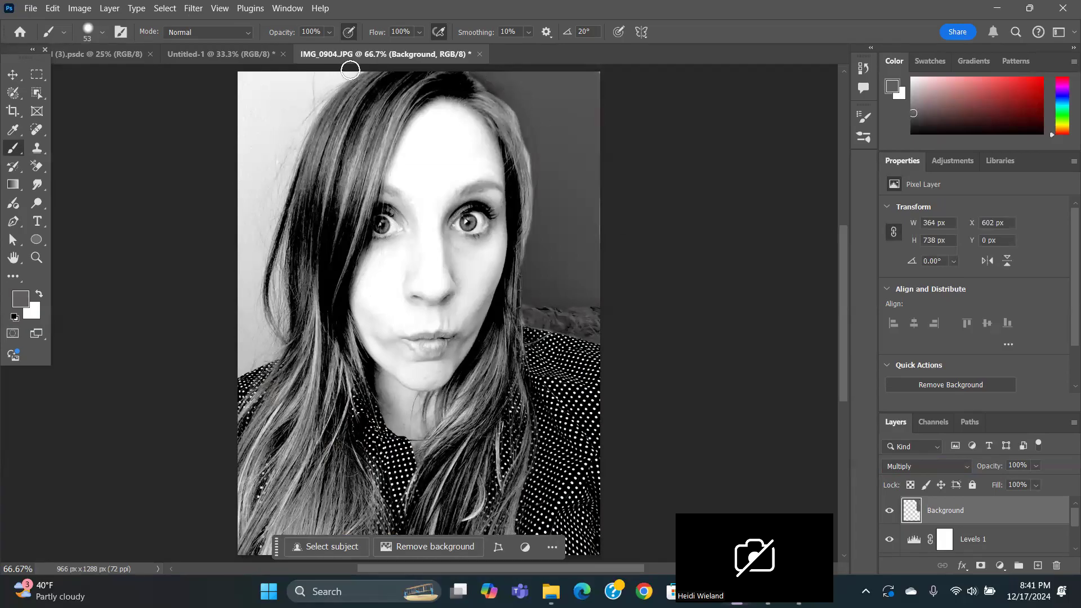
Paint grey over the wall to the left of the woman's head, from the photo's upper edge down to her shoulder.
mouse_move(353, 70)
left_mouse_down()
mouse_move(316, 83)
mouse_move(241, 79)
mouse_move(364, 75)
mouse_move(401, 133)
left_mouse_up()
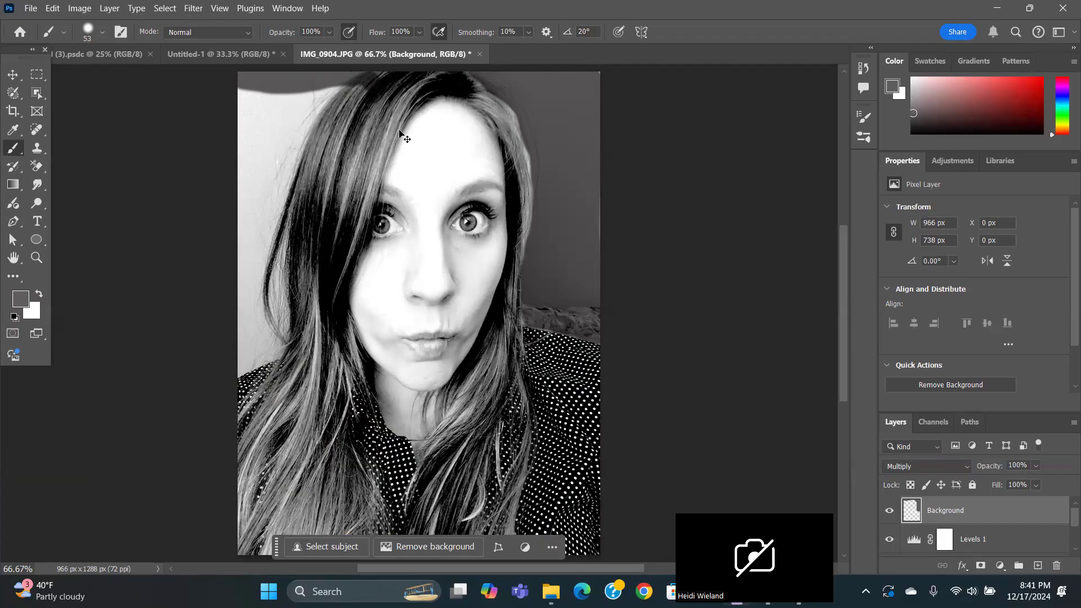
key("ctrl+z")
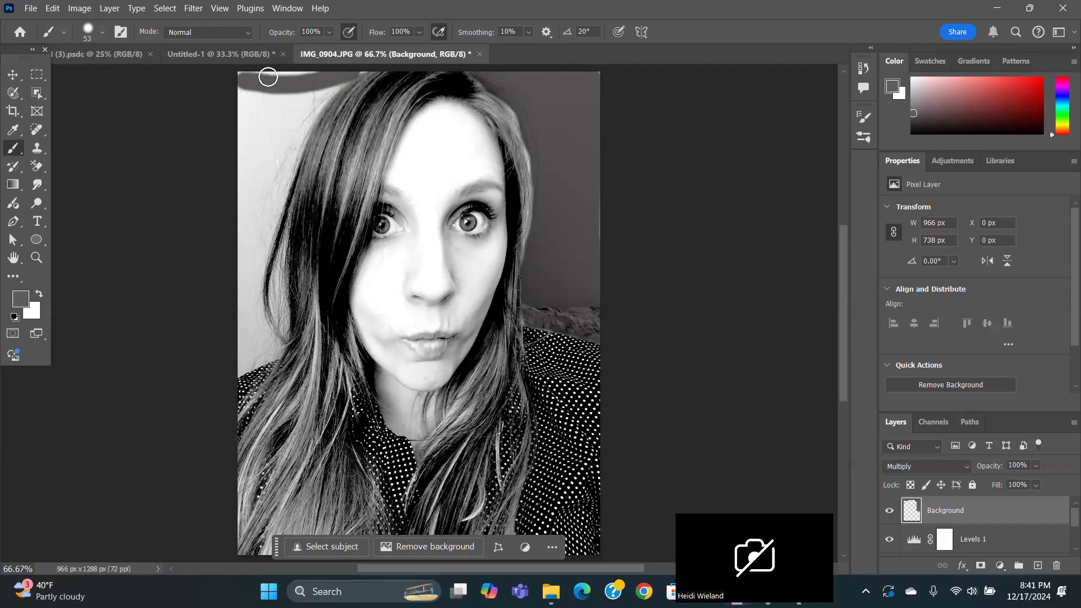
mouse_move(237, 77)
left_mouse_down()
mouse_move(336, 78)
mouse_move(300, 102)
mouse_move(332, 83)
mouse_move(269, 153)
mouse_move(243, 85)
mouse_move(296, 97)
mouse_move(249, 104)
mouse_move(279, 100)
mouse_move(272, 136)
mouse_move(272, 107)
mouse_move(267, 130)
mouse_move(282, 132)
mouse_move(299, 105)
mouse_move(258, 181)
mouse_move(244, 156)
mouse_move(244, 97)
mouse_move(246, 222)
mouse_move(268, 123)
mouse_move(240, 263)
mouse_move(239, 193)
mouse_move(250, 145)
mouse_move(230, 298)
mouse_move(235, 369)
mouse_move(273, 351)
mouse_move(256, 293)
mouse_move(268, 224)
mouse_move(294, 145)
mouse_move(356, 70)
left_mouse_up()
mouse_move(268, 167)
left_mouse_down()
mouse_move(279, 164)
mouse_move(243, 294)
mouse_move(251, 343)
mouse_move(248, 301)
left_mouse_up()
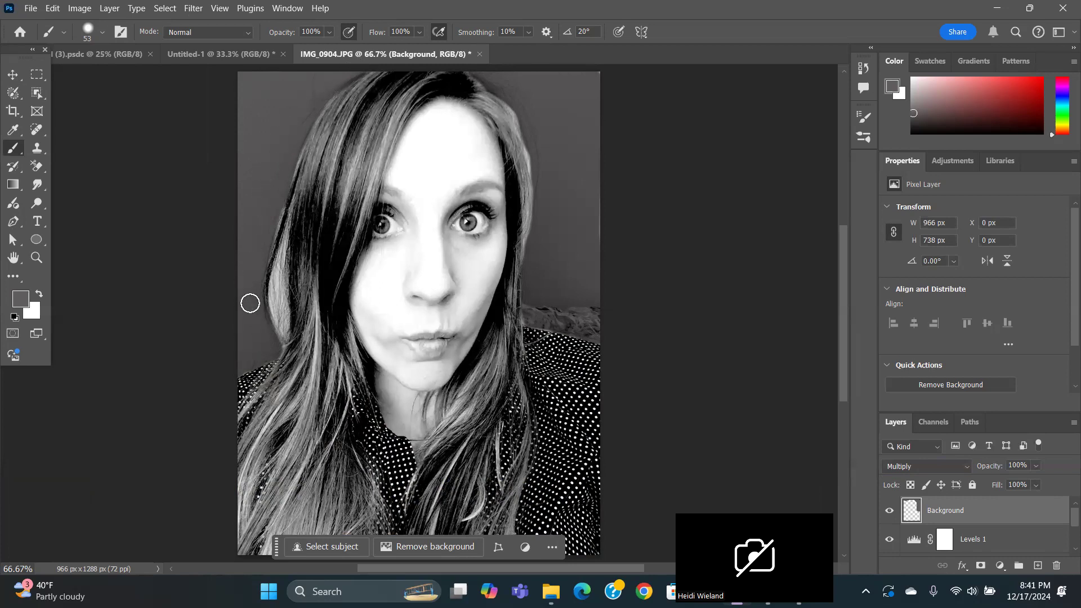
mouse_move(286, 151)
left_mouse_down()
mouse_move(279, 164)
mouse_move(254, 143)
left_mouse_up()
Reduce the brush size to 28 px and paint grey over the wall showing through the gap in the left-side hair.
key("ctrl+plus")
key("ctrl+plus")
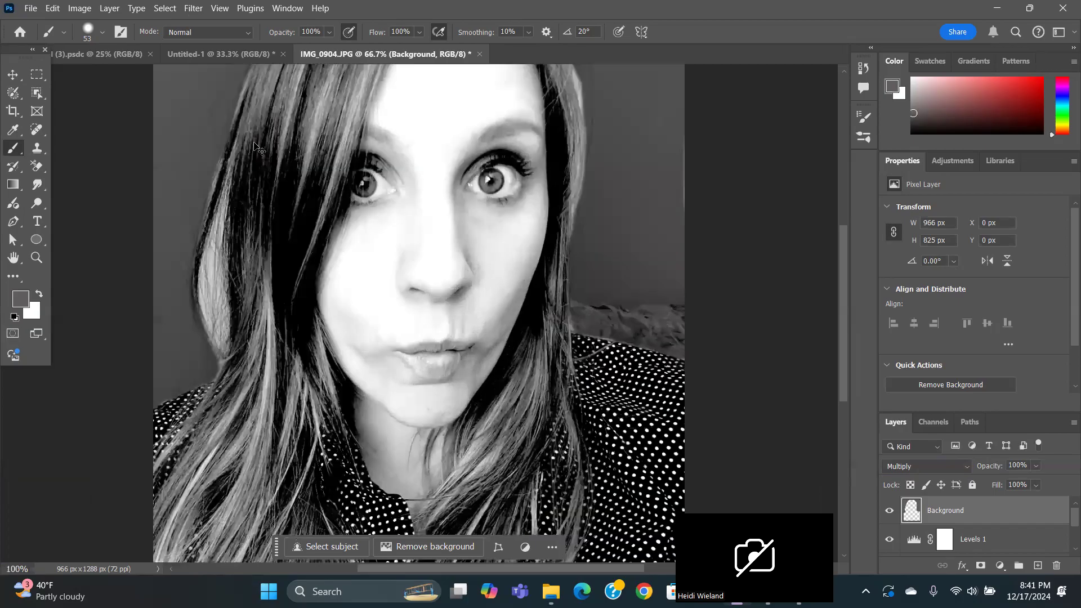
scroll(253, 143, "left", 3)
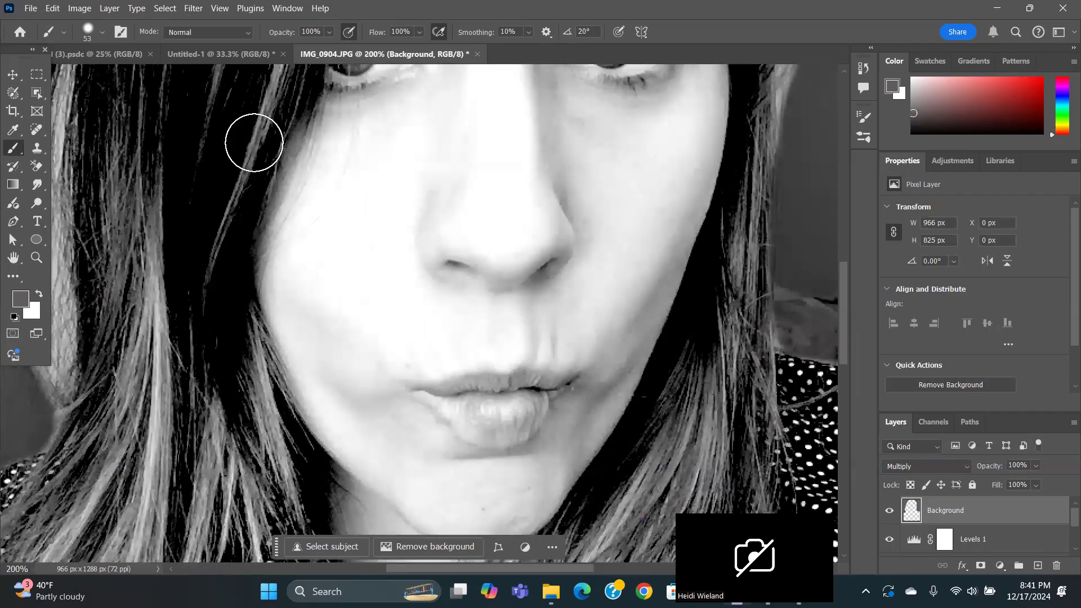
scroll(287, 251, "left", 3)
scroll(287, 251, "up", 5)
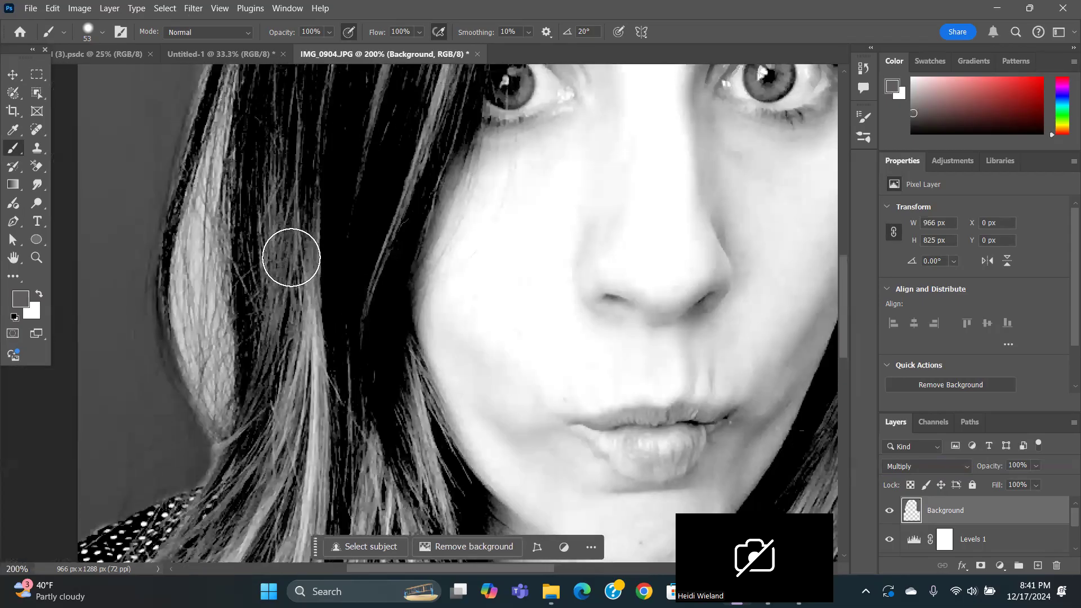
left_click(104, 32)
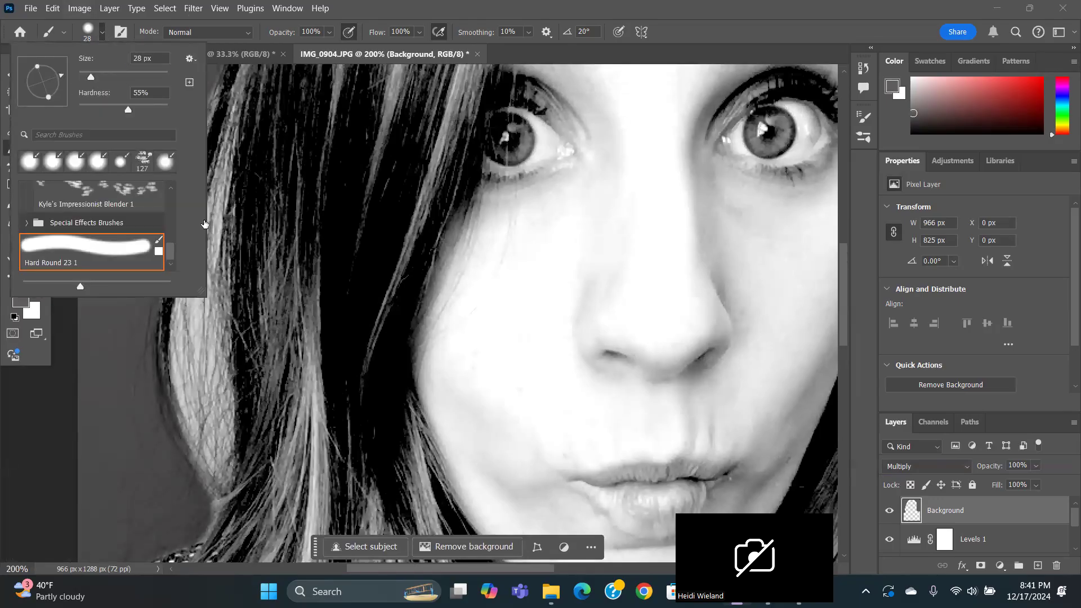
mouse_move(207, 398)
left_mouse_down()
mouse_move(198, 367)
mouse_move(181, 374)
mouse_move(207, 242)
mouse_move(183, 335)
mouse_move(224, 472)
mouse_move(187, 376)
mouse_move(214, 394)
mouse_move(217, 423)
mouse_move(209, 221)
mouse_move(186, 338)
left_mouse_up()
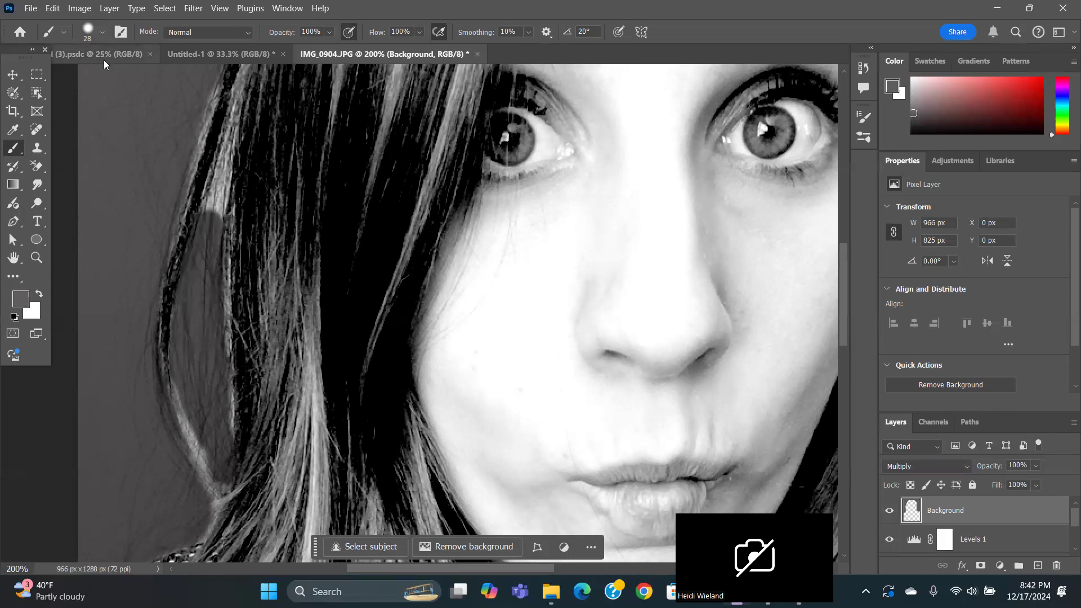
Reduce the brush size to 14 px and paint grey into the narrow upper end of the gap in the left-side hair.
left_click(101, 33)
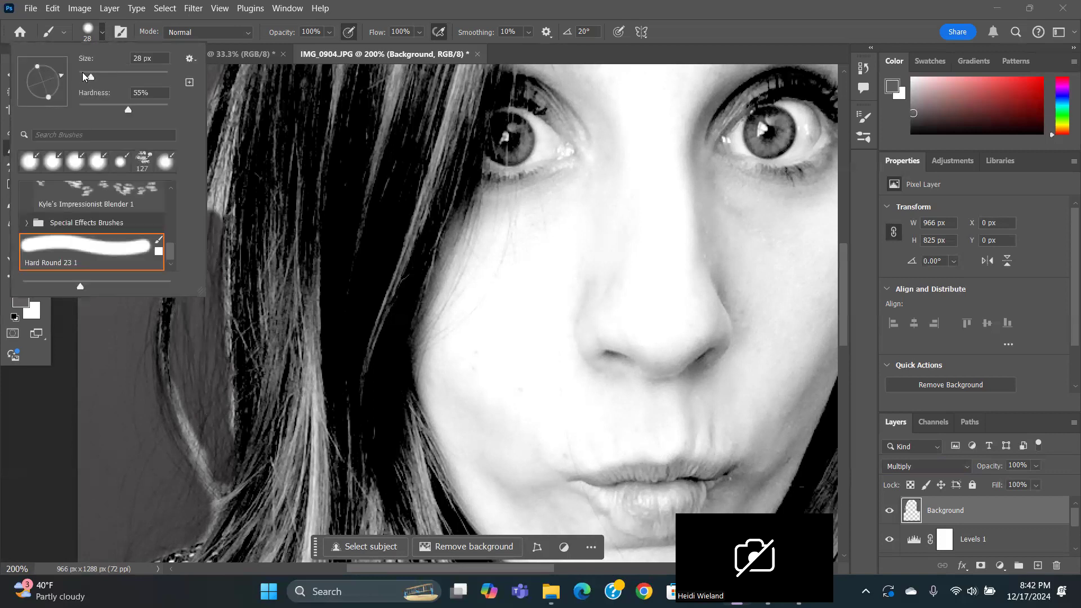
left_click_drag(85, 75, 84, 76)
left_click_drag(229, 134, 205, 247)
left_click_drag(211, 206, 214, 188)
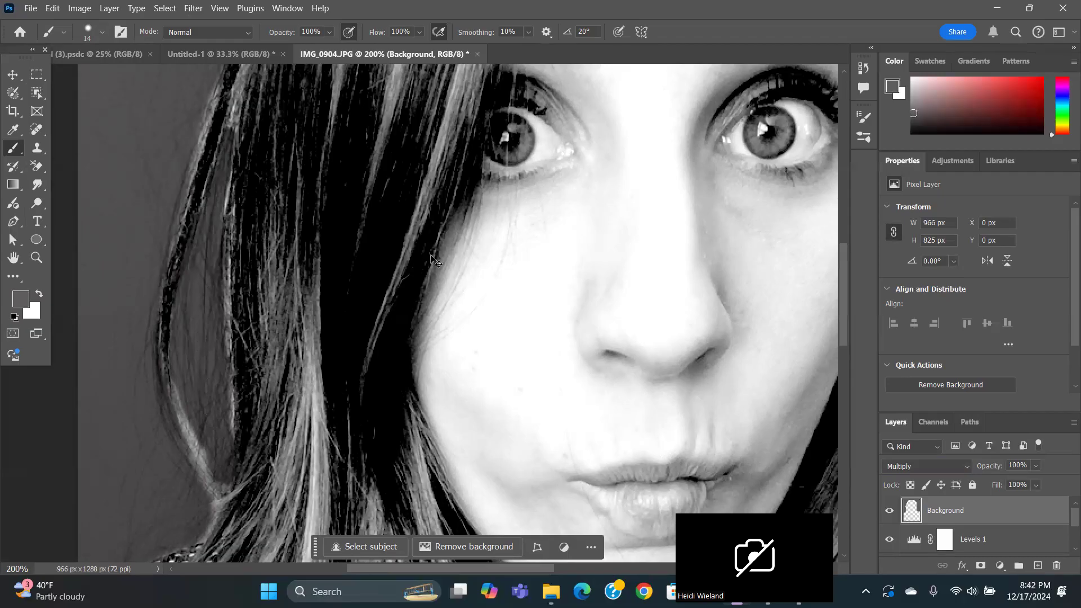
key("ctrl+minus")
key("ctrl+minus")
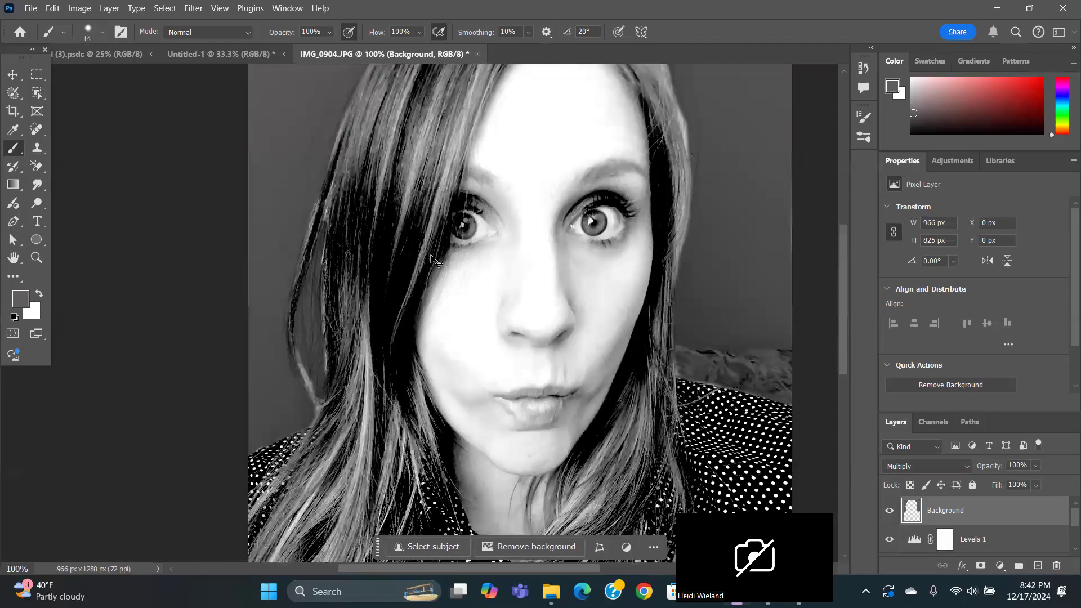
Add a new layer above the Background layer and set its blend mode to Multiply.
key("ctrl+minus")
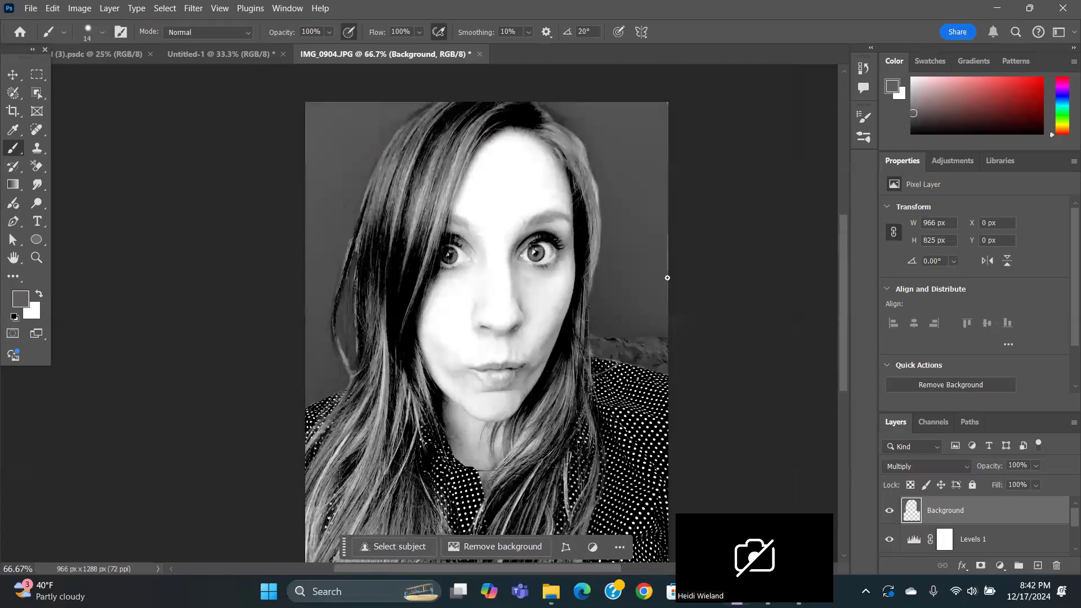
scroll(707, 332, "down", 1)
scroll(705, 338, "up", 2)
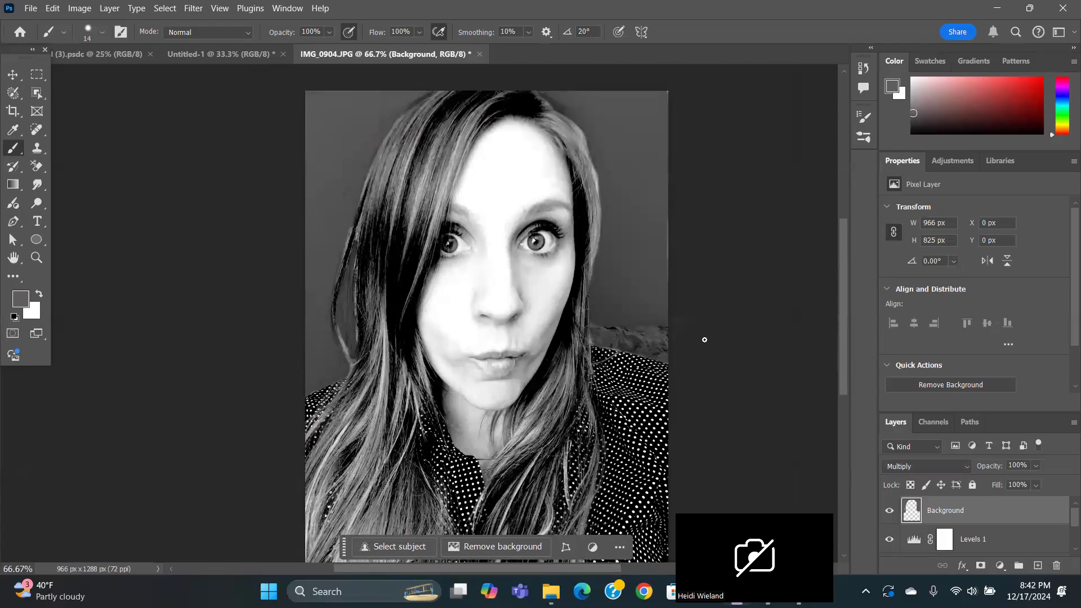
scroll(705, 339, "down", 1)
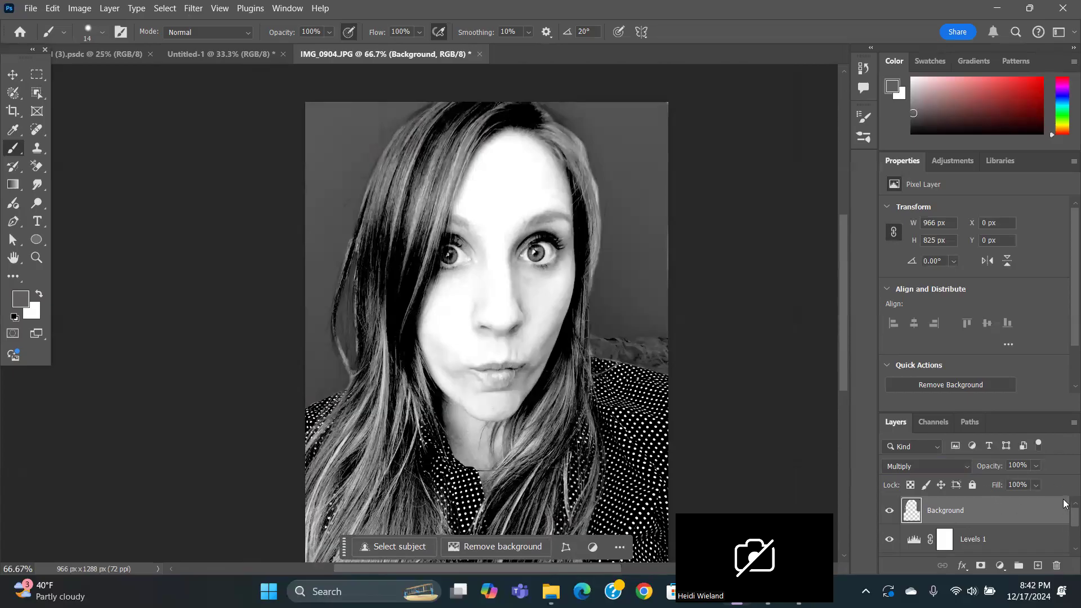
left_click(1037, 566)
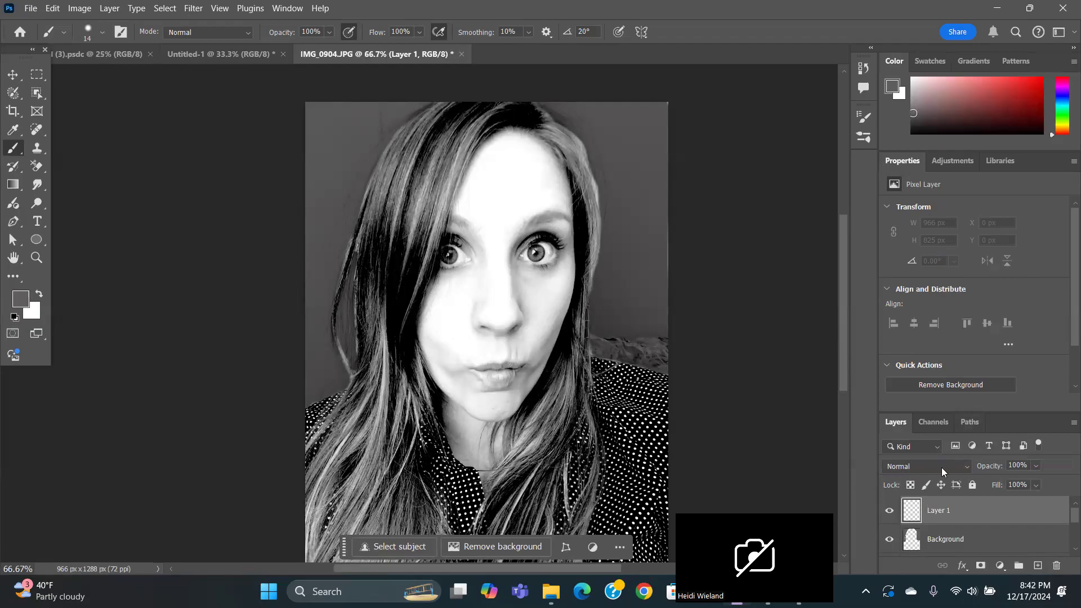
left_click(970, 463)
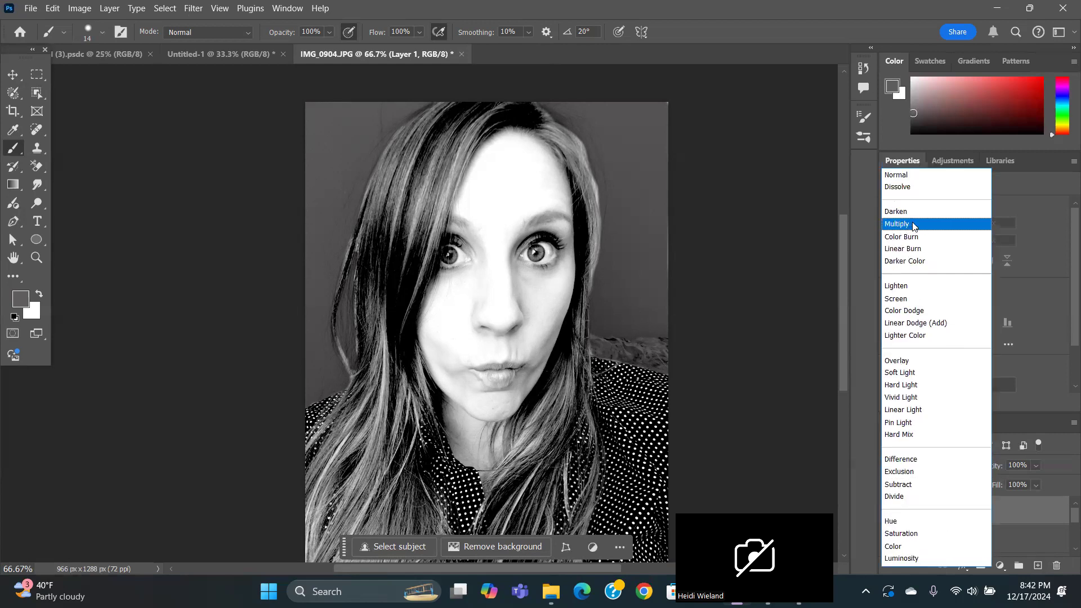
left_click(907, 225)
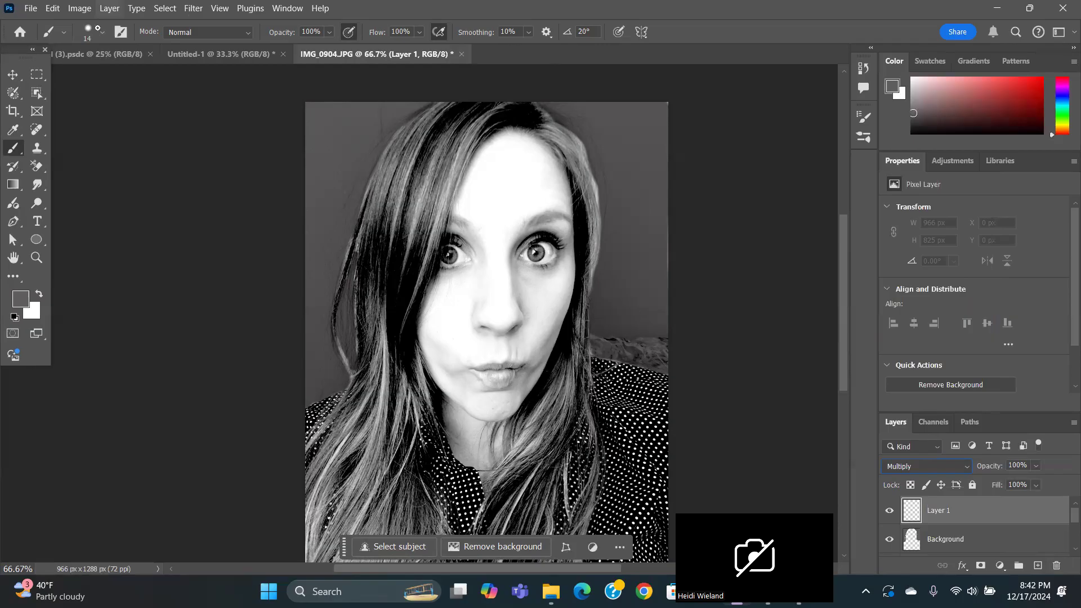
Set the brush size to 62 px and paint grey over the woman's whole face, from hairline to chin.
left_click(89, 30)
mouse_move(90, 72)
left_mouse_down()
mouse_move(116, 69)
mouse_move(99, 77)
left_mouse_up()
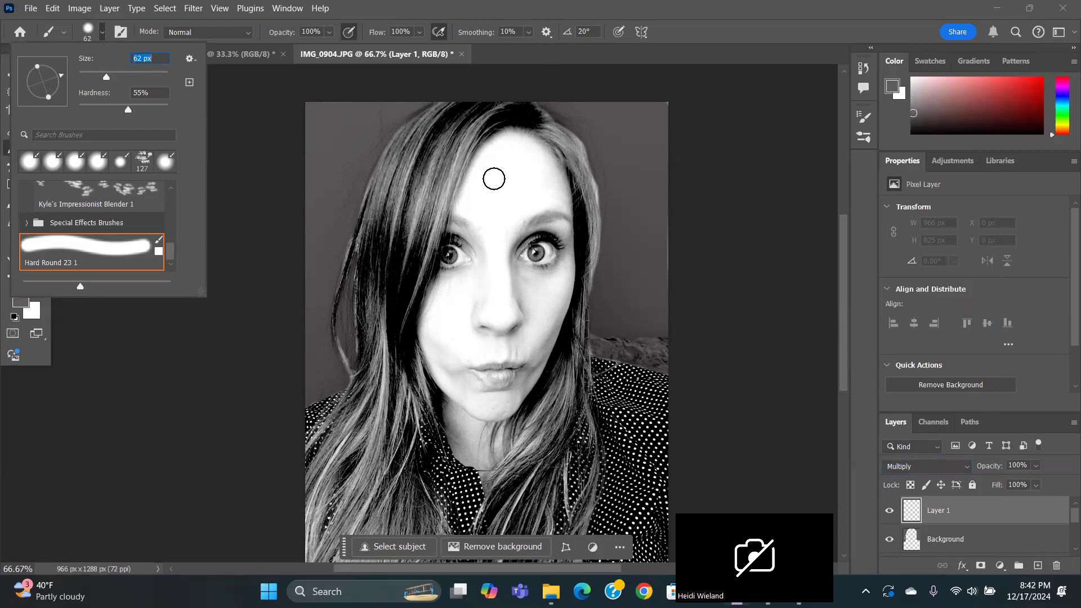
mouse_move(501, 144)
left_mouse_down()
mouse_move(480, 186)
mouse_move(496, 148)
mouse_move(472, 194)
left_mouse_up()
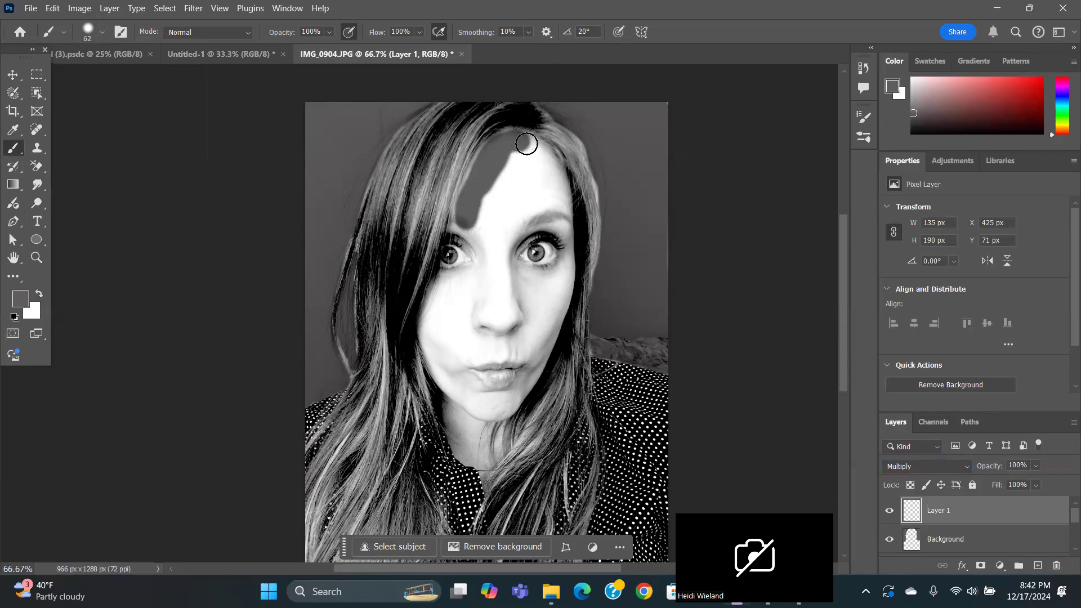
mouse_move(517, 143)
left_mouse_down()
mouse_move(545, 160)
mouse_move(560, 193)
mouse_move(568, 274)
mouse_move(514, 376)
mouse_move(497, 397)
mouse_move(473, 402)
mouse_move(442, 364)
mouse_move(437, 315)
mouse_move(471, 193)
left_mouse_up()
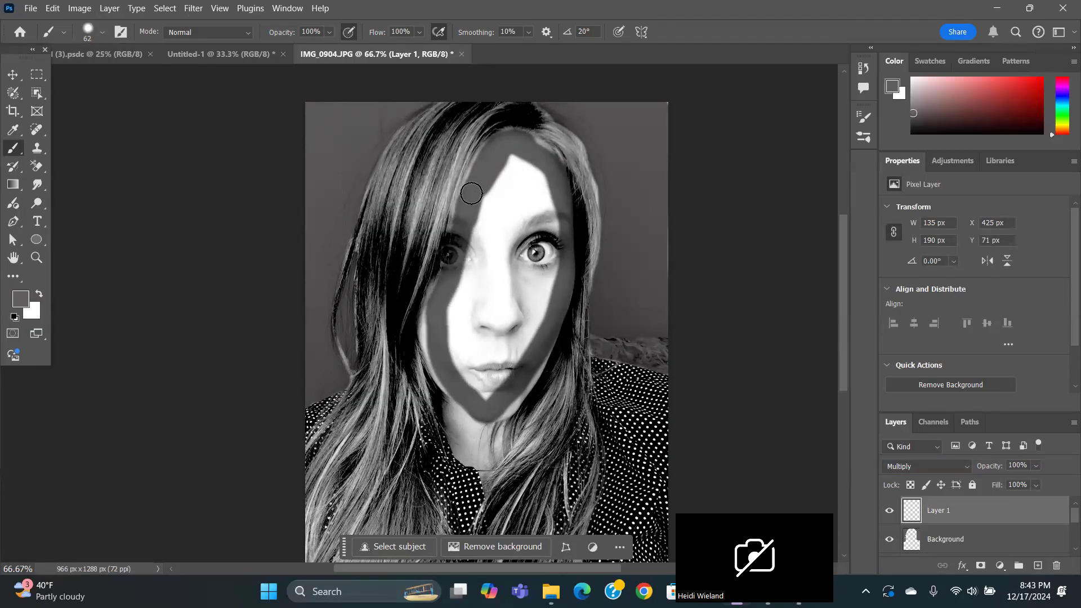
mouse_move(522, 153)
left_mouse_down()
mouse_move(543, 181)
mouse_move(538, 239)
mouse_move(527, 281)
mouse_move(519, 186)
mouse_move(505, 261)
mouse_move(506, 183)
mouse_move(495, 274)
mouse_move(505, 167)
mouse_move(521, 191)
mouse_move(529, 260)
mouse_move(517, 165)
mouse_move(539, 211)
mouse_move(534, 303)
mouse_move(550, 213)
mouse_move(552, 265)
mouse_move(495, 390)
mouse_move(495, 297)
mouse_move(494, 349)
mouse_move(529, 272)
mouse_move(502, 329)
mouse_move(493, 208)
mouse_move(485, 371)
left_mouse_up()
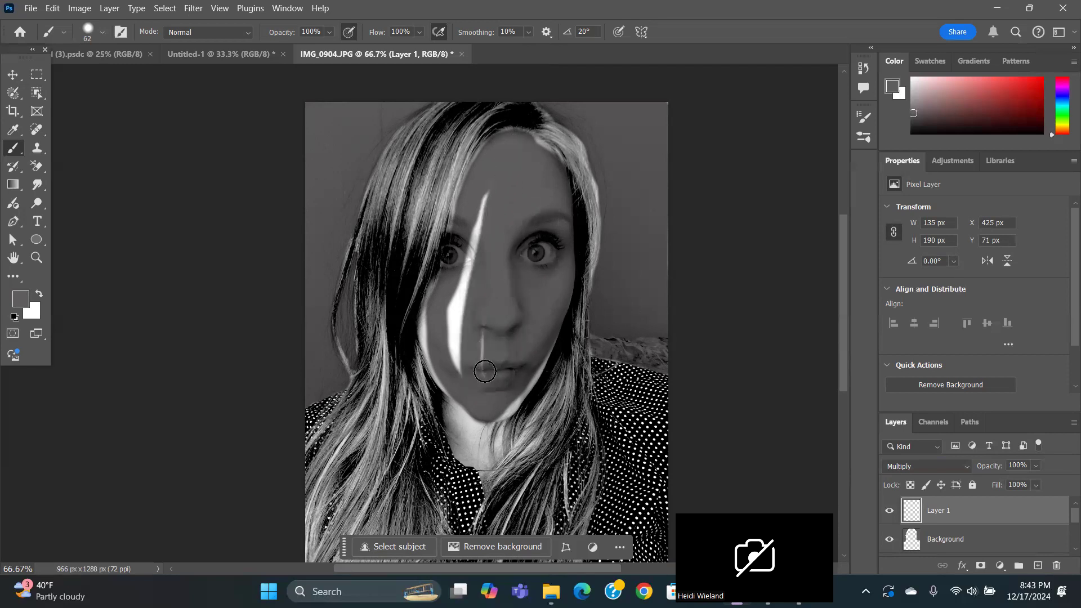
mouse_move(514, 219)
left_mouse_down()
mouse_move(456, 282)
mouse_move(463, 251)
left_mouse_up()
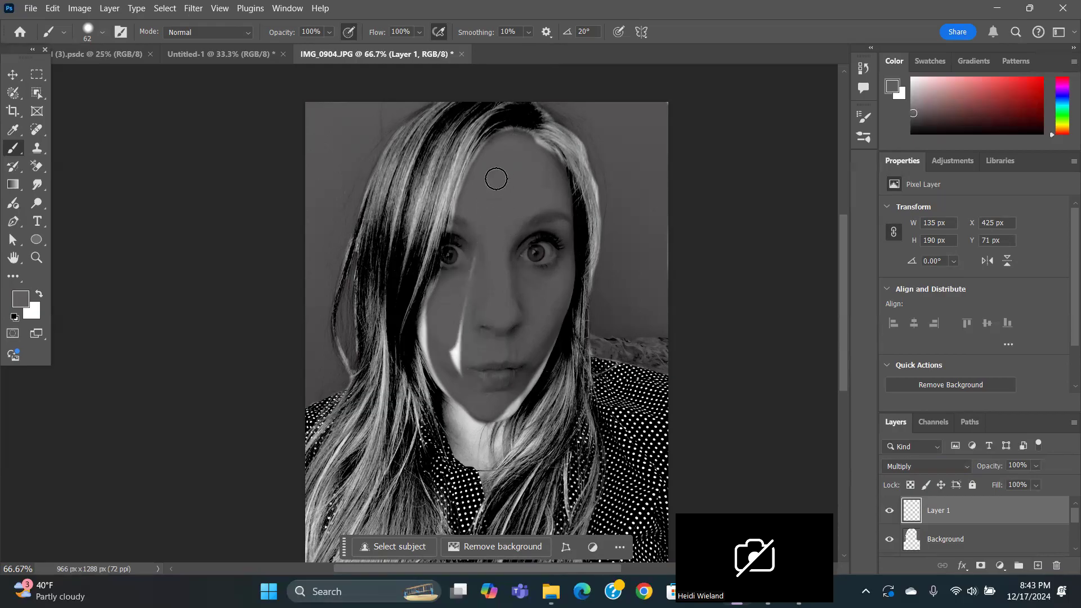
mouse_move(450, 353)
left_mouse_down()
mouse_move(459, 381)
mouse_move(435, 358)
mouse_move(442, 287)
left_mouse_up()
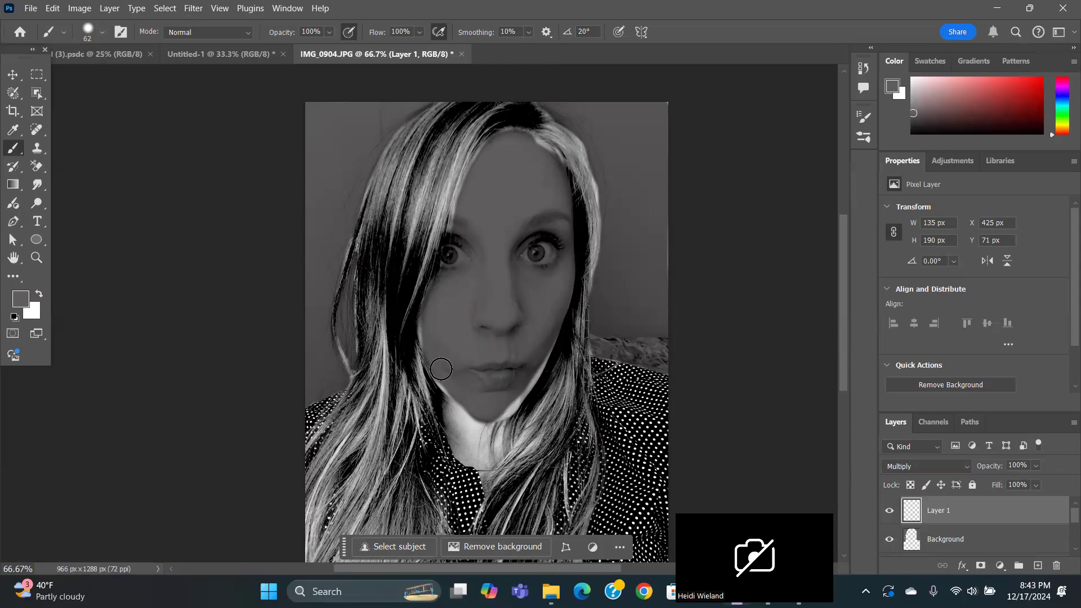
Paint grey over the woman's neck, from beneath the jaw down to the collar and the edge of the hair.
left_click_drag(449, 391, 466, 452)
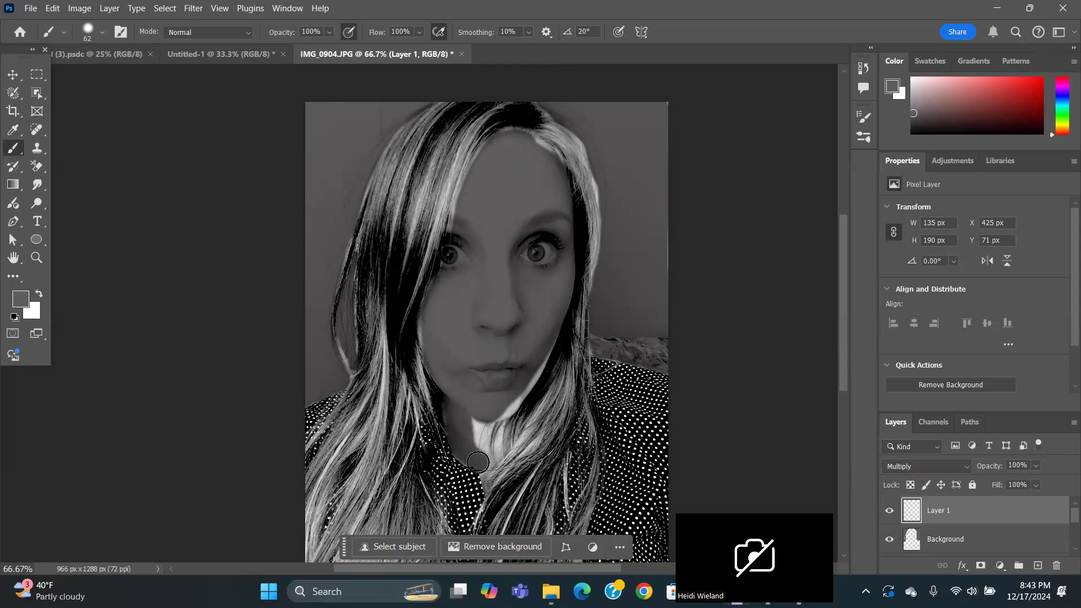
left_click_drag(482, 462, 475, 418)
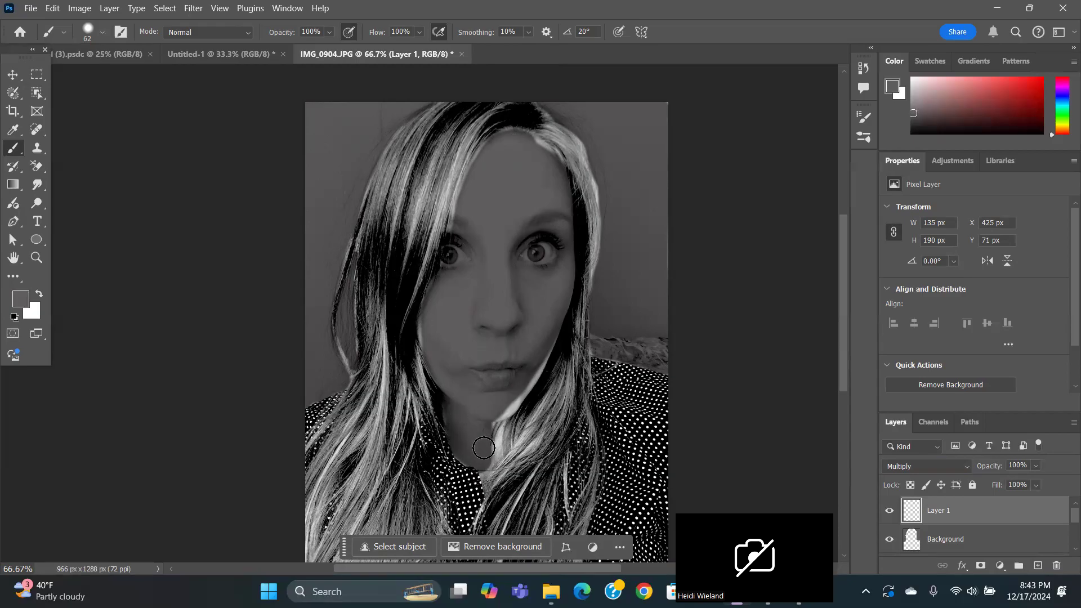
left_click_drag(495, 451, 491, 425)
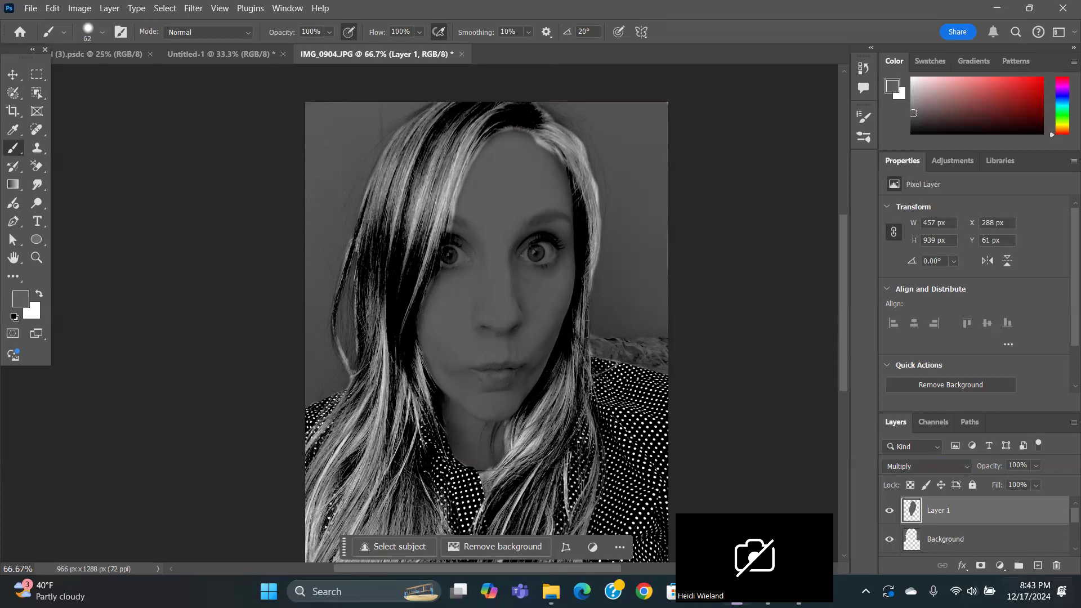
Add another layer above the face shading layer and set its blend mode to Multiply.
left_click(1037, 565)
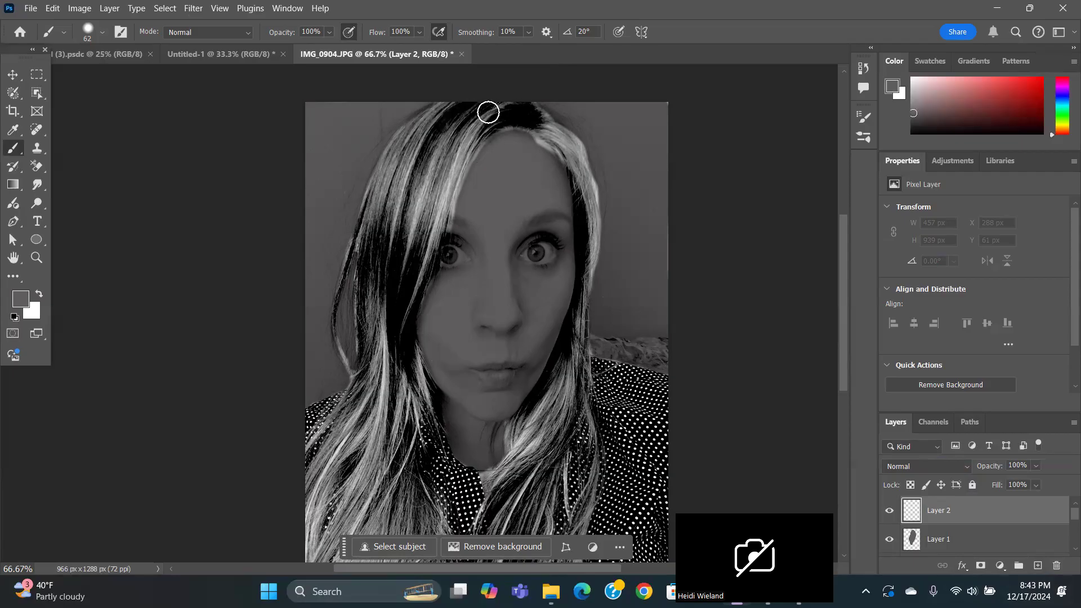
mouse_move(471, 110)
left_mouse_down()
mouse_move(404, 211)
mouse_move(441, 137)
left_mouse_up()
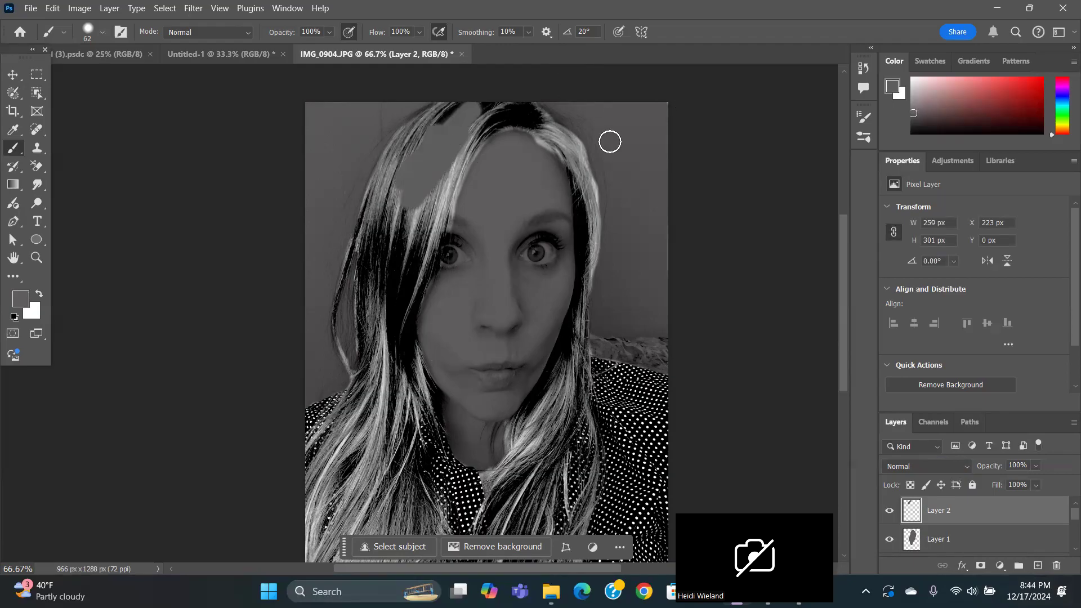
key("ctrl+z")
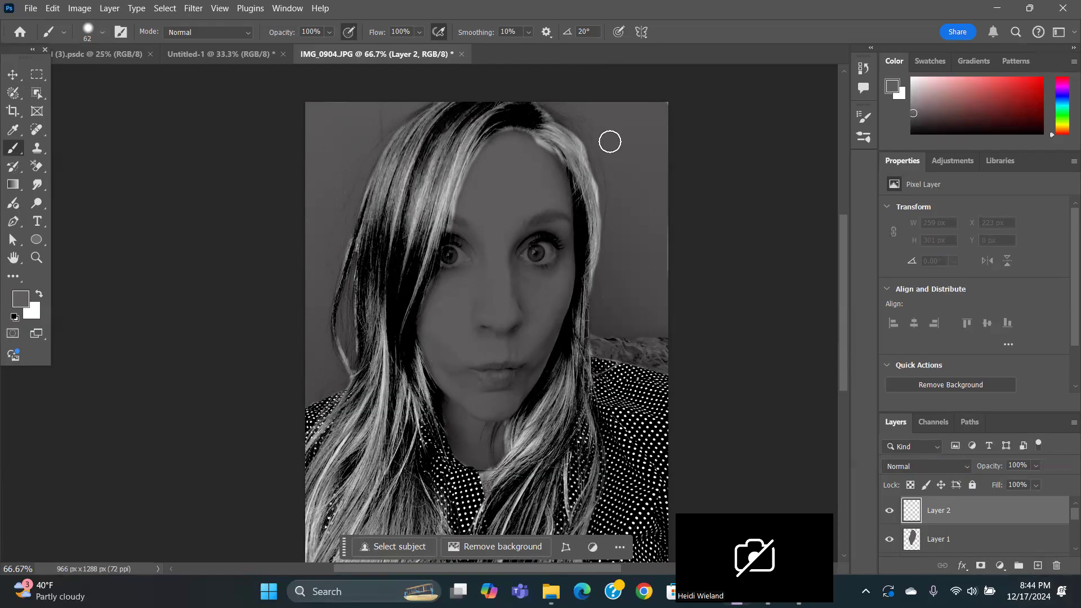
left_click(968, 468)
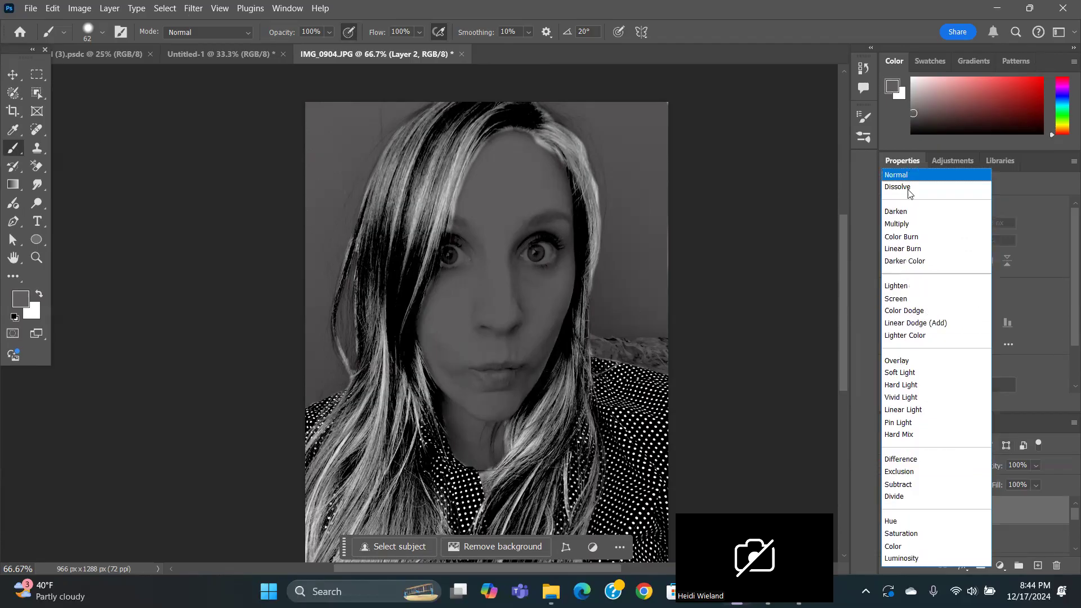
left_click(903, 224)
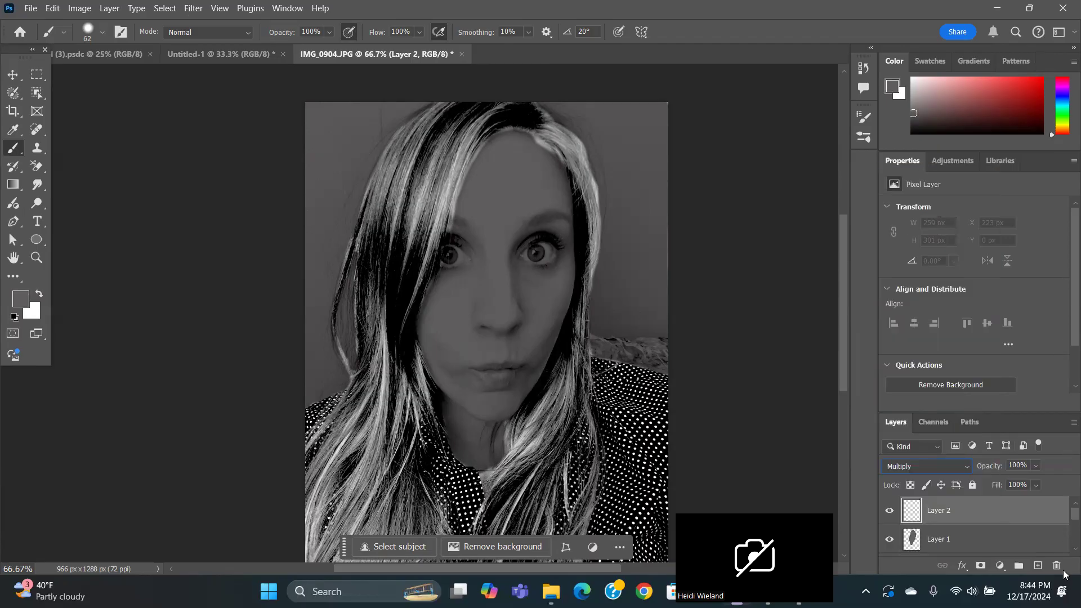
Rename the face shading layer as Face/Neck and the empty layer above it as Hair.
scroll(1063, 549, "down", 1)
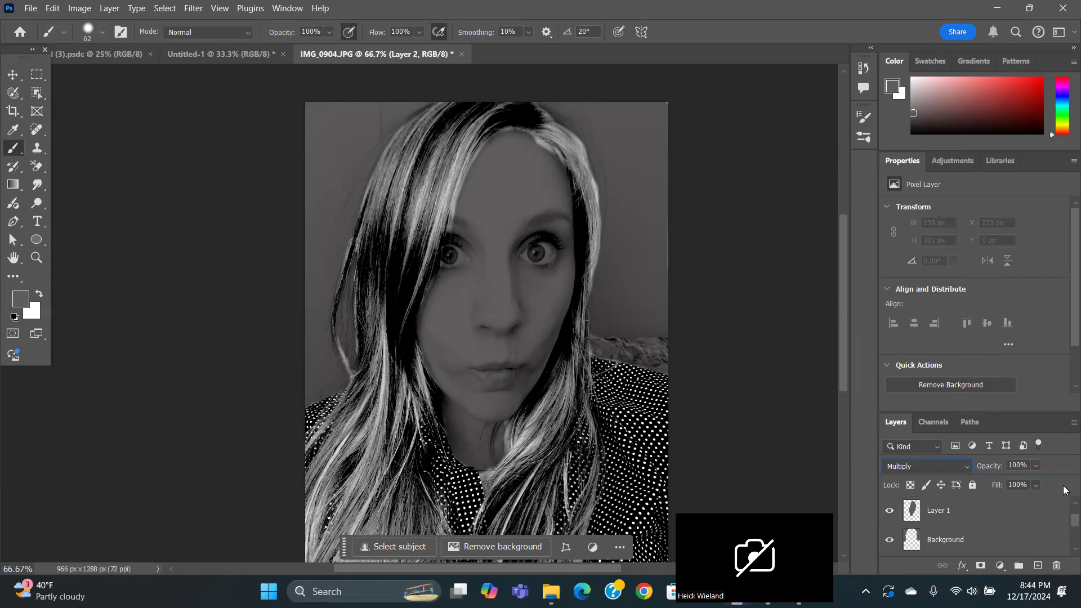
double_click(937, 510)
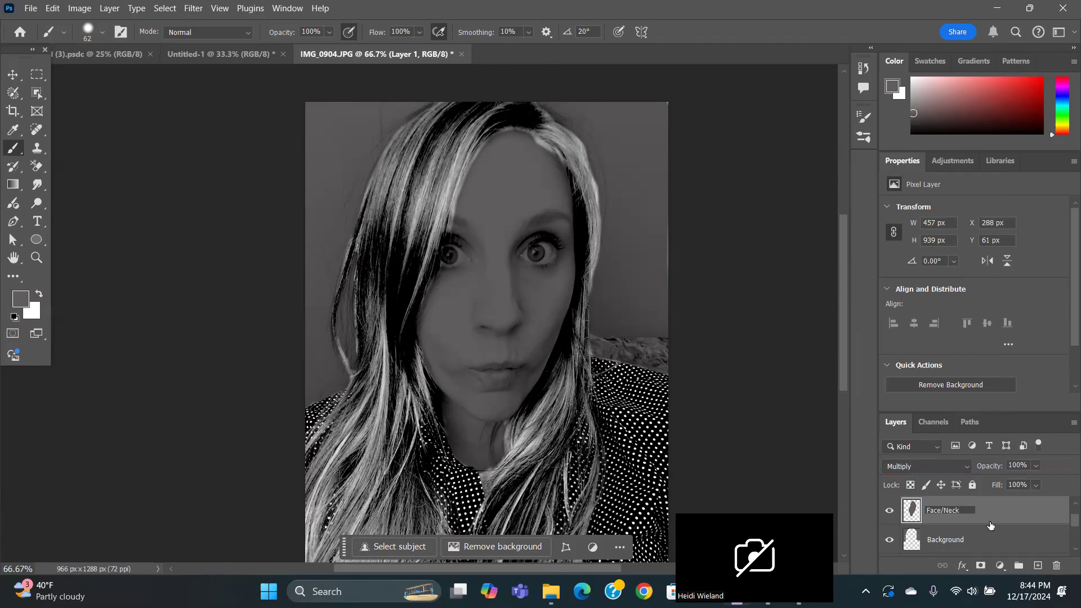
key("Return")
scroll(1064, 506, "up", 1)
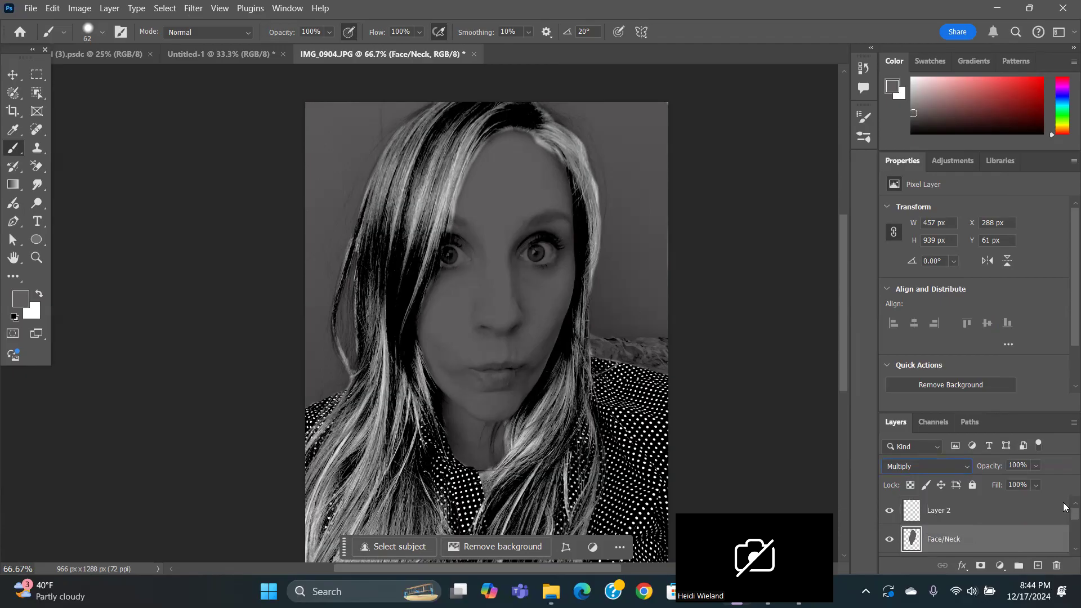
double_click(942, 511)
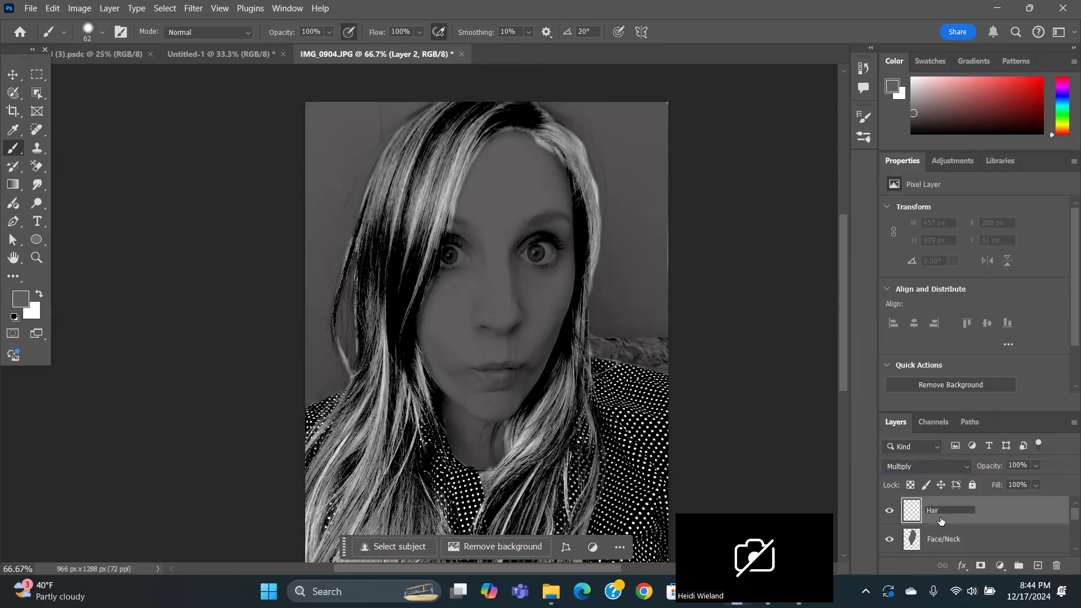
key("Return")
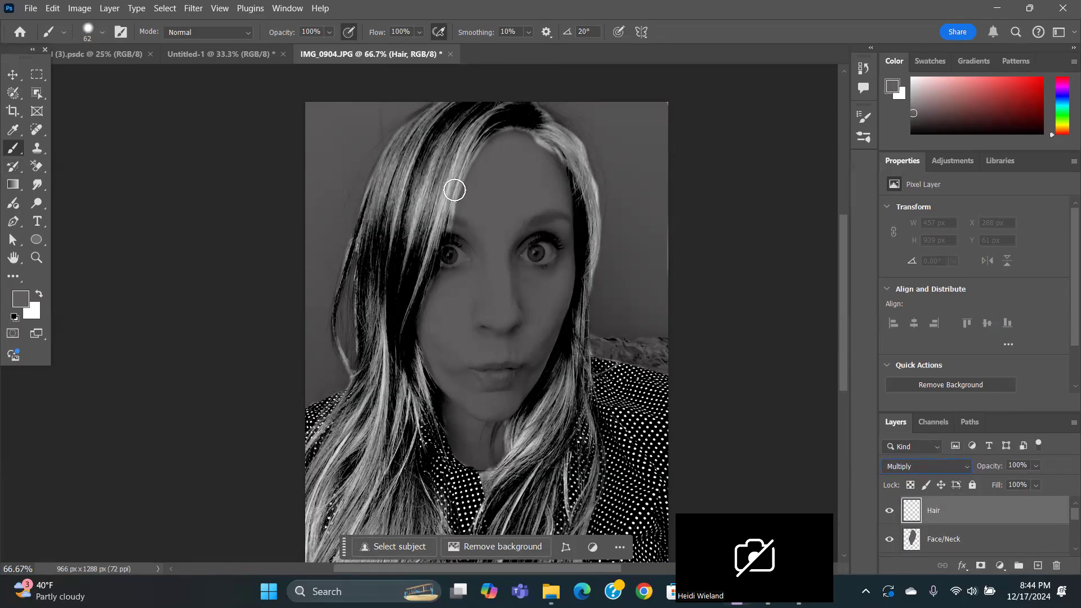
Paint grey on the Hair layer over the crown, the upper right-side hair and the left-side hair down to mouth level.
key("ctrl+plus")
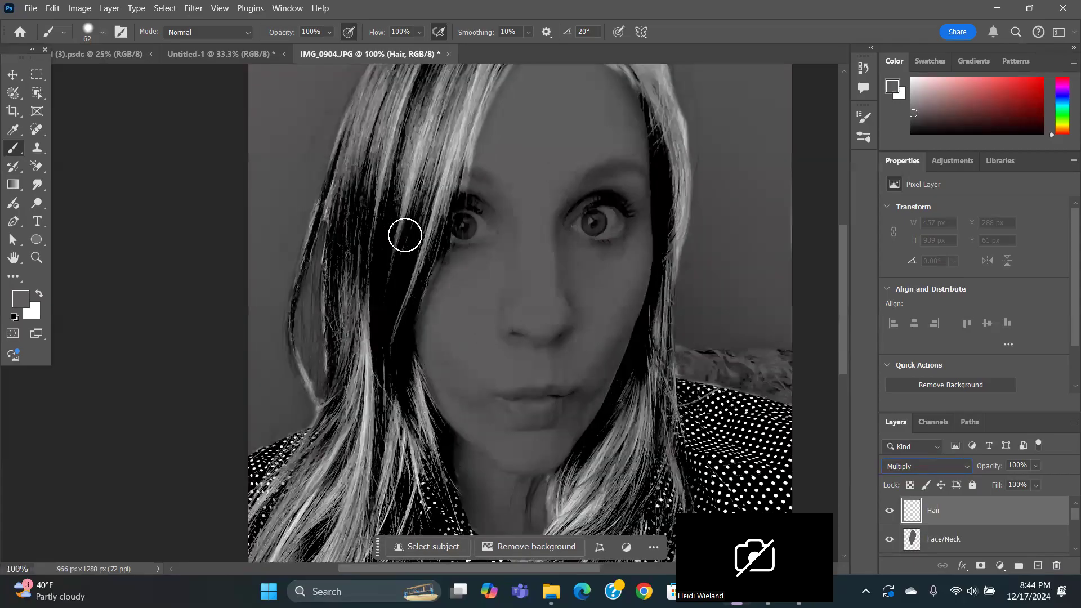
mouse_move(840, 251)
left_mouse_down()
mouse_move(843, 205)
mouse_move(842, 222)
left_mouse_up()
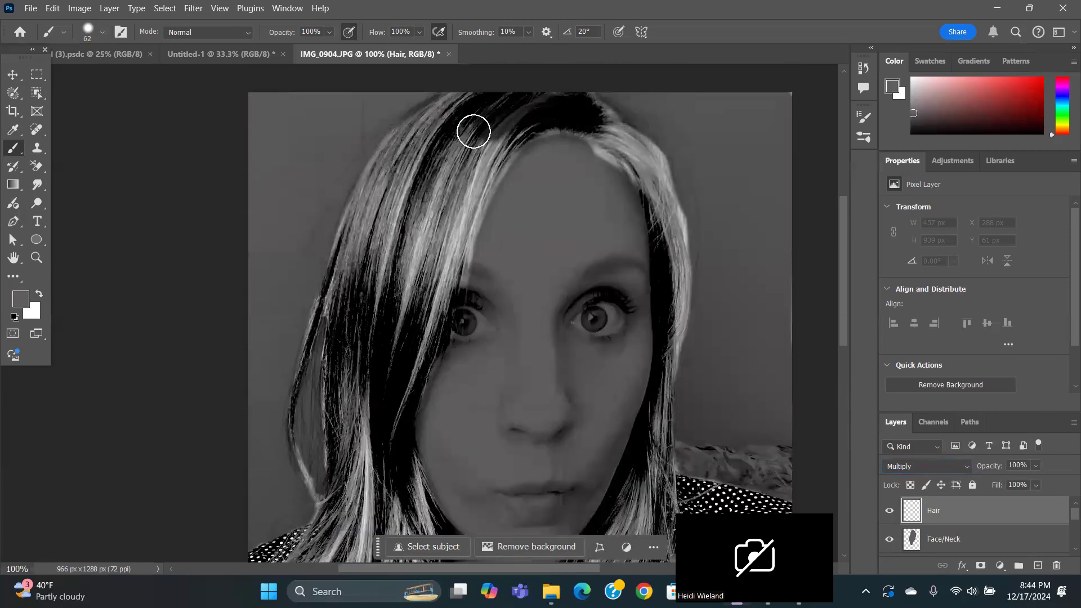
mouse_move(456, 105)
left_mouse_down()
mouse_move(394, 157)
mouse_move(343, 270)
mouse_move(392, 182)
mouse_move(347, 244)
mouse_move(355, 219)
mouse_move(423, 125)
mouse_move(370, 188)
mouse_move(349, 256)
mouse_move(339, 315)
mouse_move(349, 426)
mouse_move(410, 257)
mouse_move(482, 154)
mouse_move(418, 230)
mouse_move(407, 265)
mouse_move(444, 142)
mouse_move(380, 239)
mouse_move(363, 305)
mouse_move(410, 195)
mouse_move(402, 301)
mouse_move(376, 394)
mouse_move(495, 160)
mouse_move(525, 127)
mouse_move(598, 128)
mouse_move(616, 147)
mouse_move(585, 124)
mouse_move(666, 194)
mouse_move(621, 126)
mouse_move(575, 107)
mouse_move(648, 177)
mouse_move(673, 261)
mouse_move(652, 169)
mouse_move(634, 143)
mouse_move(666, 205)
mouse_move(671, 311)
left_mouse_up()
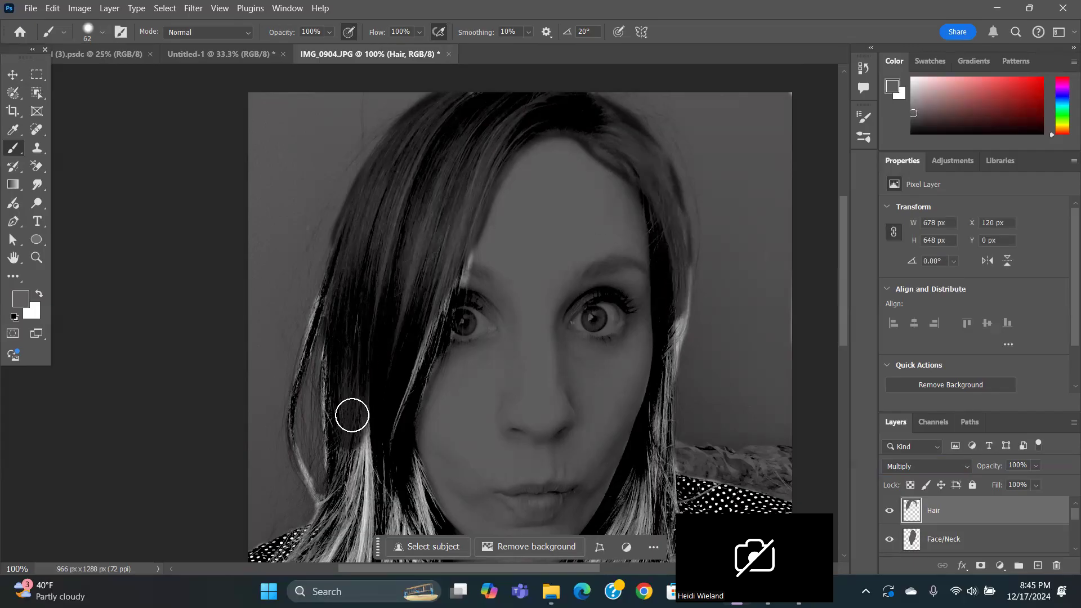
left_click_drag(352, 415, 357, 482)
mouse_move(346, 437)
left_mouse_down()
mouse_move(354, 469)
mouse_move(361, 418)
mouse_move(348, 336)
mouse_move(348, 493)
left_mouse_up()
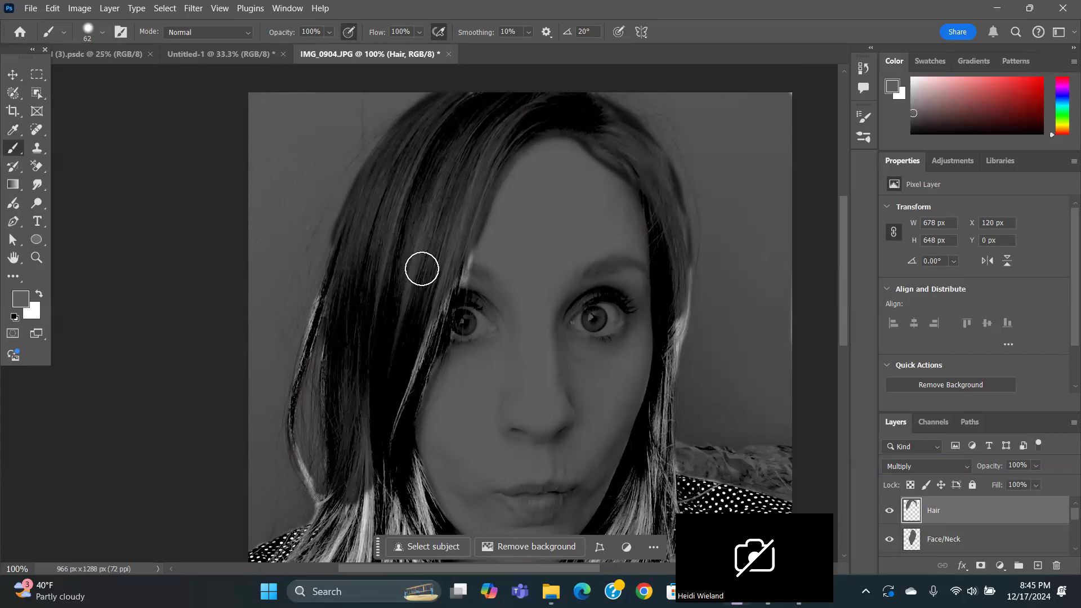
Paint grey over the left-side hair beside the face and down past the shoulder.
scroll(384, 289, "down", 2)
scroll(383, 288, "down", 3)
mouse_move(454, 142)
left_mouse_down()
mouse_move(410, 260)
mouse_move(457, 125)
mouse_move(401, 304)
mouse_move(398, 370)
mouse_move(408, 396)
mouse_move(400, 330)
mouse_move(416, 405)
mouse_move(392, 415)
mouse_move(395, 333)
mouse_move(363, 437)
mouse_move(386, 328)
mouse_move(367, 389)
mouse_move(353, 402)
mouse_move(355, 368)
mouse_move(342, 395)
mouse_move(356, 367)
mouse_move(321, 411)
mouse_move(349, 369)
mouse_move(310, 437)
mouse_move(309, 490)
mouse_move(272, 512)
mouse_move(264, 537)
mouse_move(293, 505)
mouse_move(257, 549)
mouse_move(277, 545)
mouse_move(351, 425)
mouse_move(360, 392)
mouse_move(251, 540)
mouse_move(362, 395)
mouse_move(376, 306)
mouse_move(337, 519)
mouse_move(302, 559)
mouse_move(311, 550)
mouse_move(316, 560)
mouse_move(355, 502)
mouse_move(391, 373)
mouse_move(383, 350)
mouse_move(406, 378)
mouse_move(390, 432)
mouse_move(367, 468)
mouse_move(369, 436)
mouse_move(347, 474)
left_mouse_up()
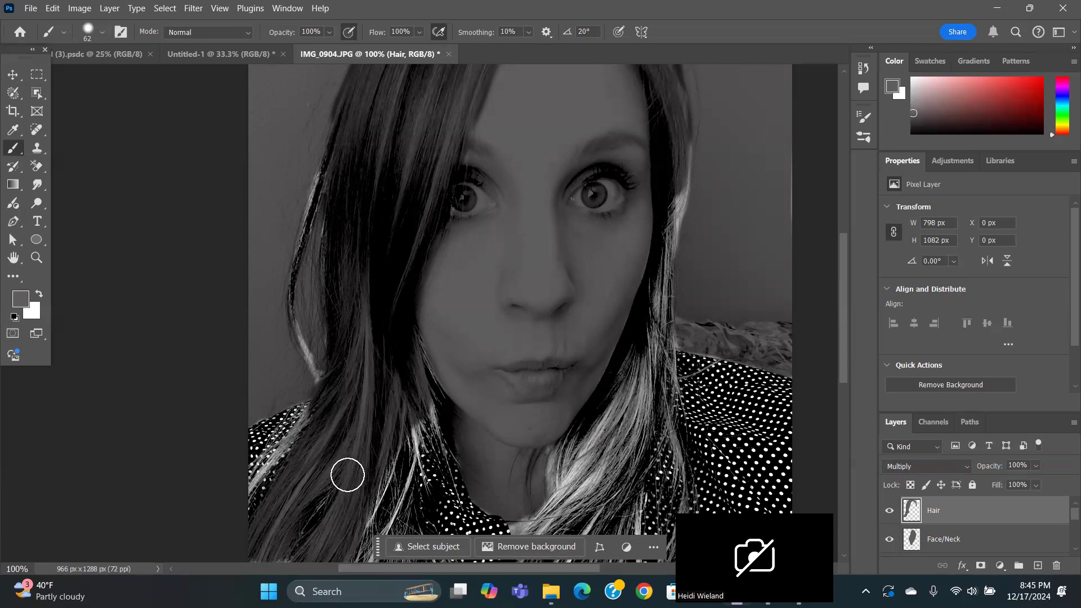
mouse_move(558, 504)
left_mouse_down()
mouse_move(535, 528)
mouse_move(552, 501)
left_mouse_up()
scroll(705, 443, "down", 1)
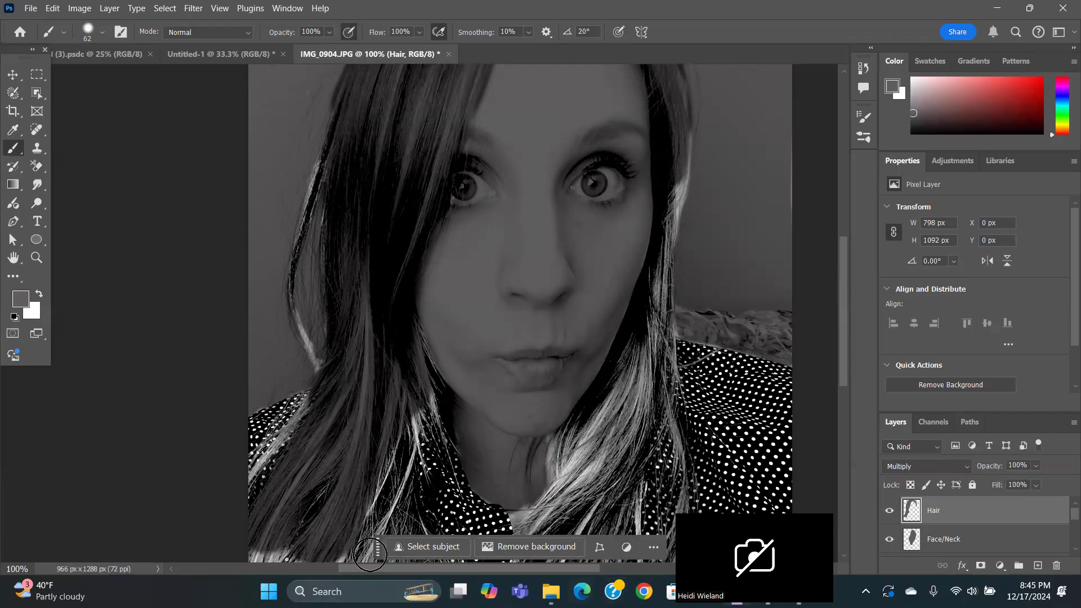
Move the contextual task bar clear of the photo and paint grey over the left-side hair down to the photo's lower edge.
left_click_drag(377, 546, 5, 543)
scroll(429, 332, "down", 5)
scroll(429, 332, "down", 15)
mouse_move(333, 398)
left_mouse_down()
mouse_move(362, 418)
mouse_move(306, 420)
mouse_move(330, 436)
mouse_move(299, 445)
mouse_move(337, 389)
mouse_move(332, 375)
mouse_move(350, 415)
mouse_move(389, 336)
mouse_move(373, 438)
mouse_move(385, 344)
mouse_move(413, 350)
mouse_move(392, 441)
mouse_move(413, 379)
mouse_move(422, 442)
mouse_move(439, 387)
mouse_move(421, 452)
mouse_move(424, 328)
mouse_move(461, 412)
mouse_move(388, 282)
mouse_move(385, 247)
mouse_move(411, 185)
mouse_move(406, 140)
left_mouse_up()
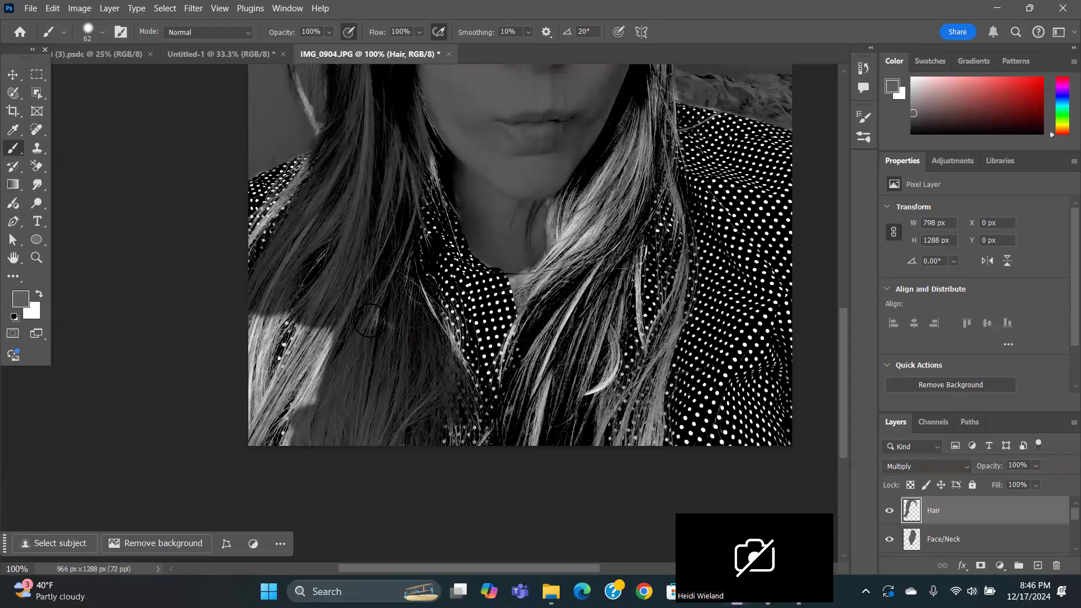
mouse_move(317, 367)
left_mouse_down()
mouse_move(247, 441)
mouse_move(301, 366)
mouse_move(336, 367)
left_mouse_up()
left_click_drag(295, 444, 342, 331)
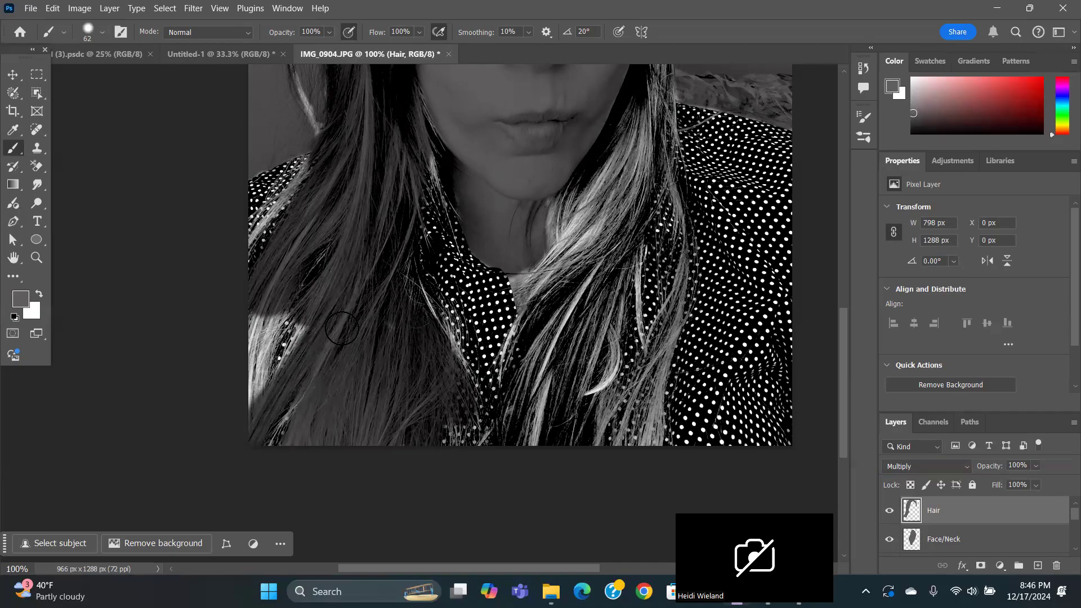
left_click_drag(252, 384, 270, 296)
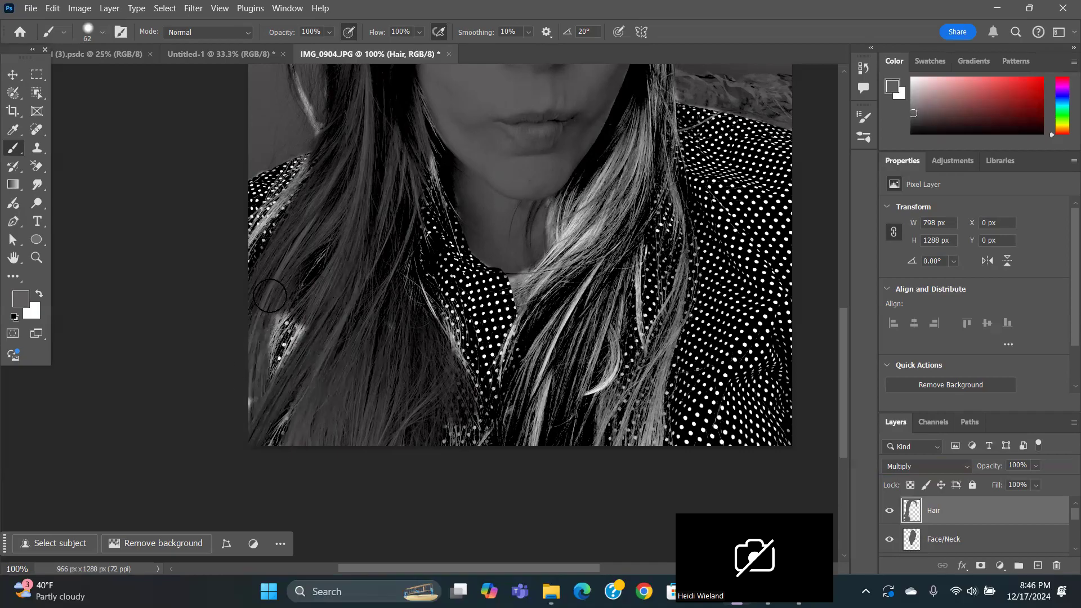
left_click_drag(240, 411, 301, 250)
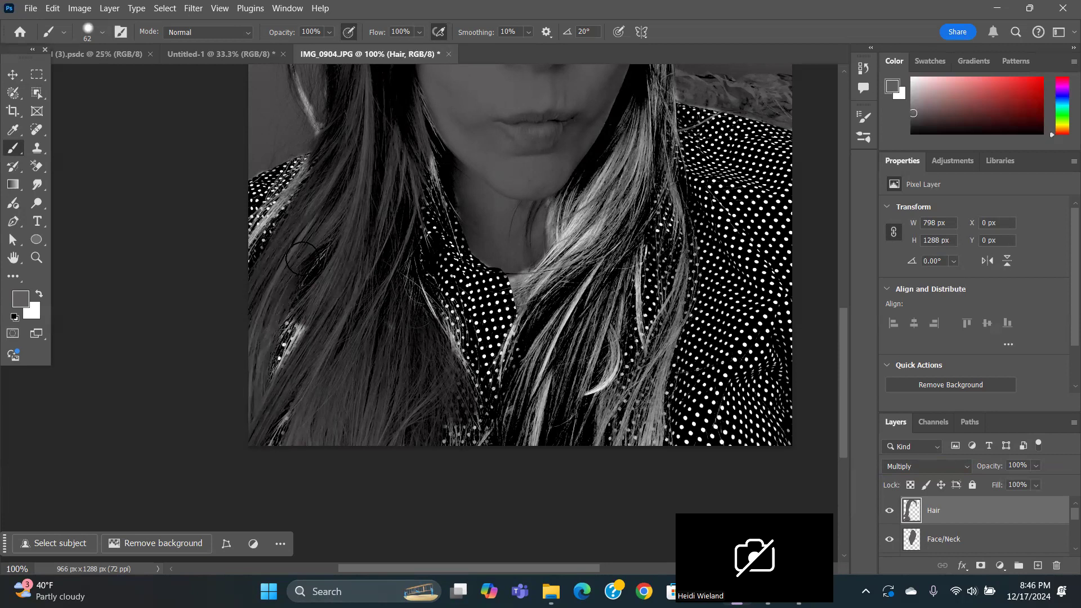
Reduce the brush size to 21 px and paint grey over the remaining light strands of left-side hair around the shoulder.
left_click_drag(315, 338, 295, 336)
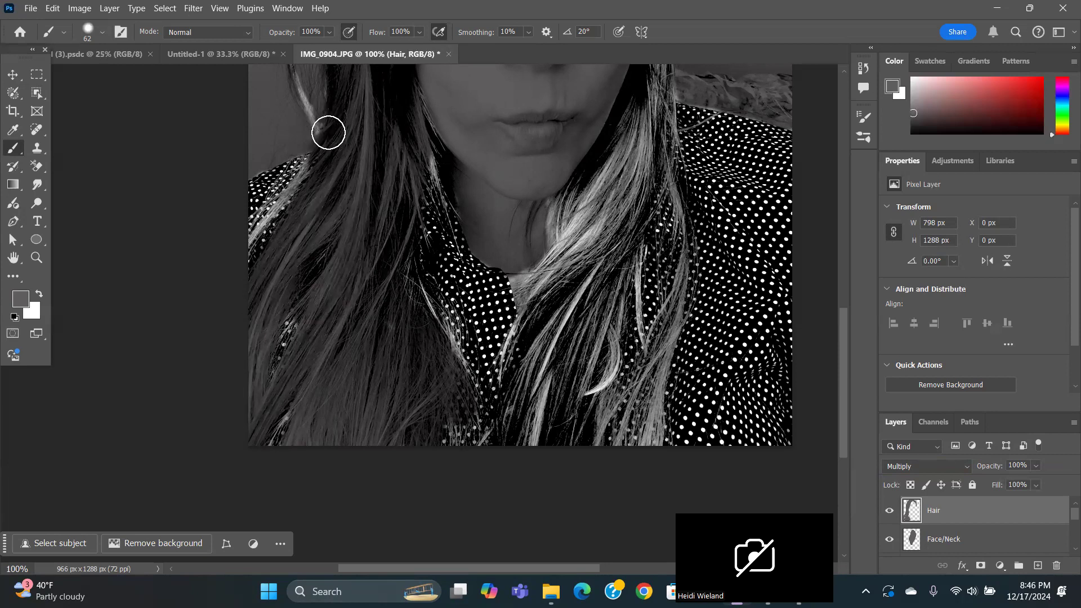
left_click(101, 34)
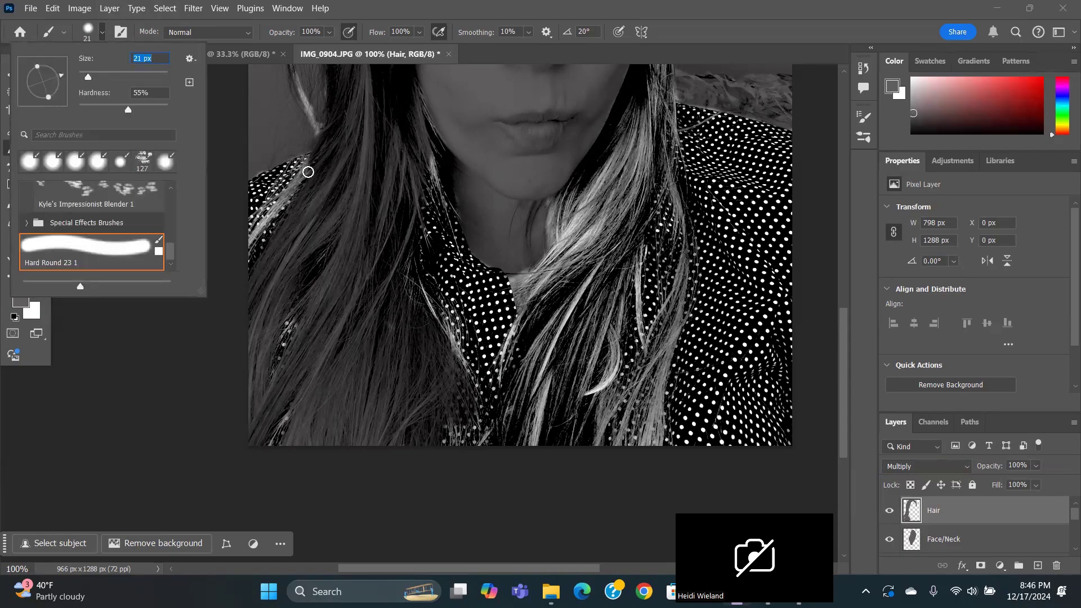
left_click_drag(313, 155, 237, 244)
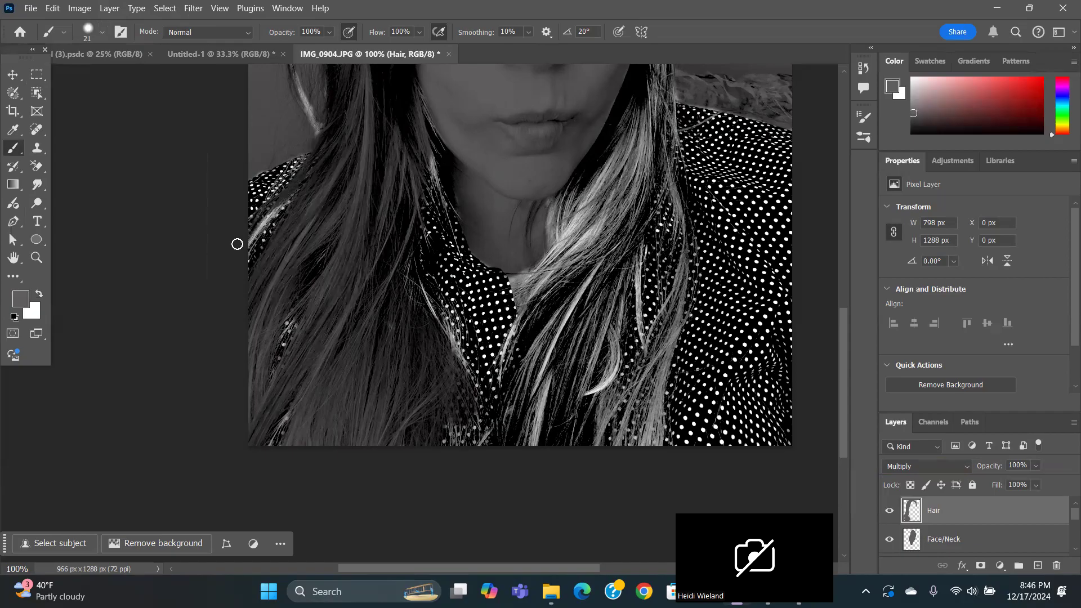
left_click_drag(285, 194, 255, 258)
Paint grey along the outer strand of the left-side hair from eye level down to the shoulder.
scroll(286, 309, "up", 5)
mouse_move(316, 318)
left_mouse_down()
mouse_move(293, 277)
mouse_move(290, 239)
mouse_move(348, 94)
left_mouse_up()
left_click_drag(316, 143, 328, 102)
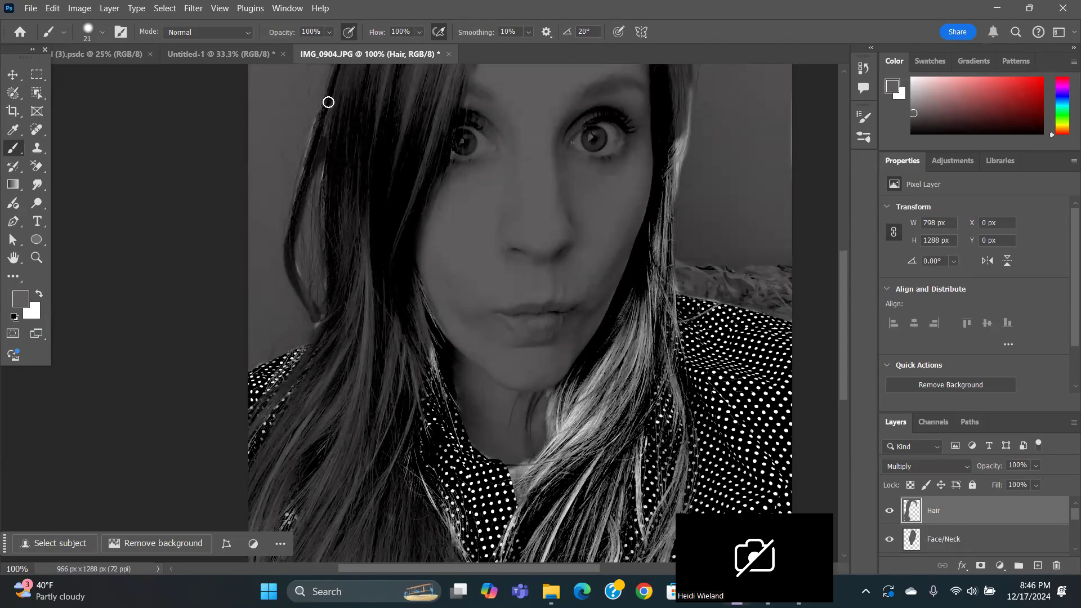
mouse_move(302, 182)
left_mouse_down()
mouse_move(287, 227)
mouse_move(293, 268)
mouse_move(324, 340)
left_mouse_up()
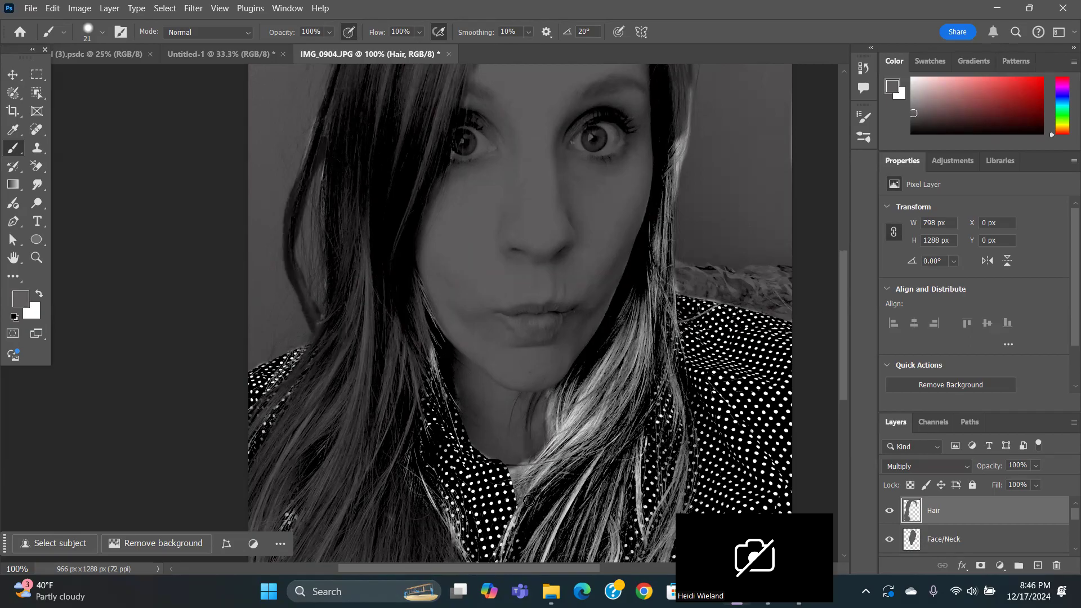
Paint grey over the right-side hair beside the face from eye level down to the jaw.
scroll(538, 374, "up", 5)
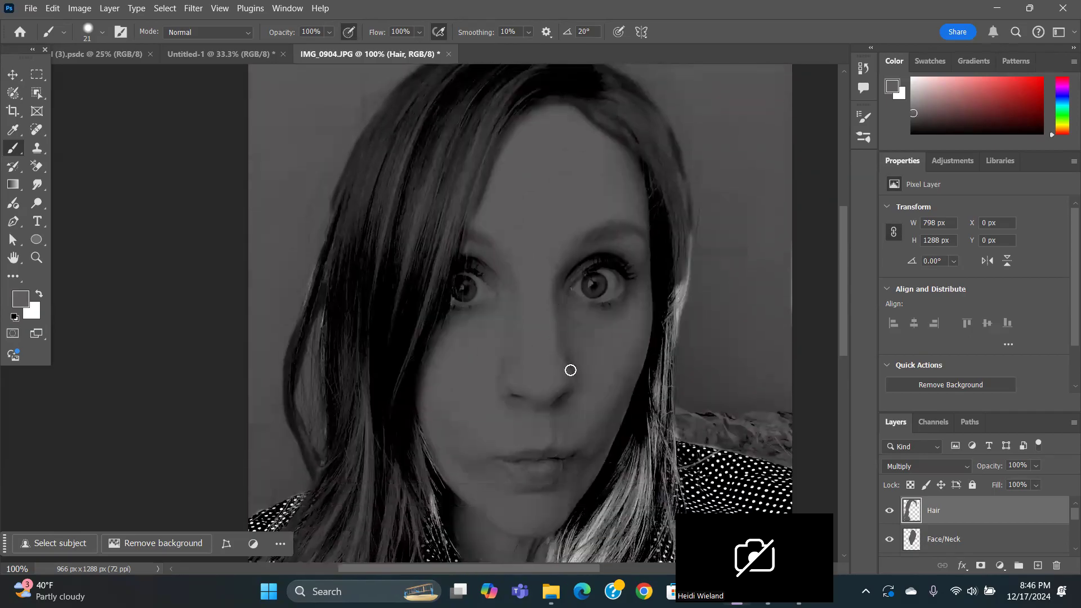
scroll(569, 357, "up", 3)
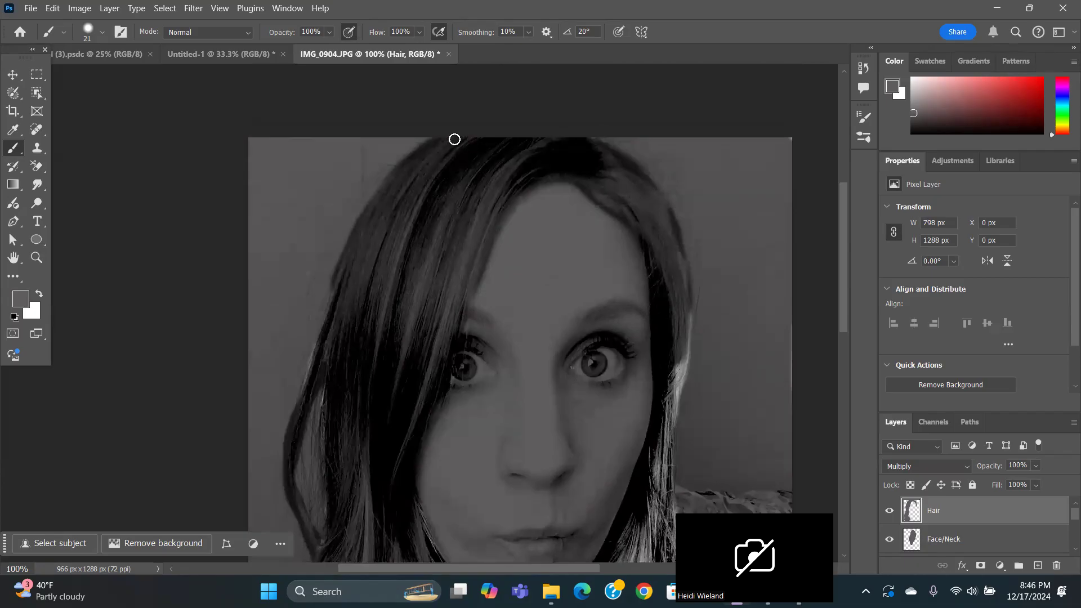
scroll(410, 372, "down", 6)
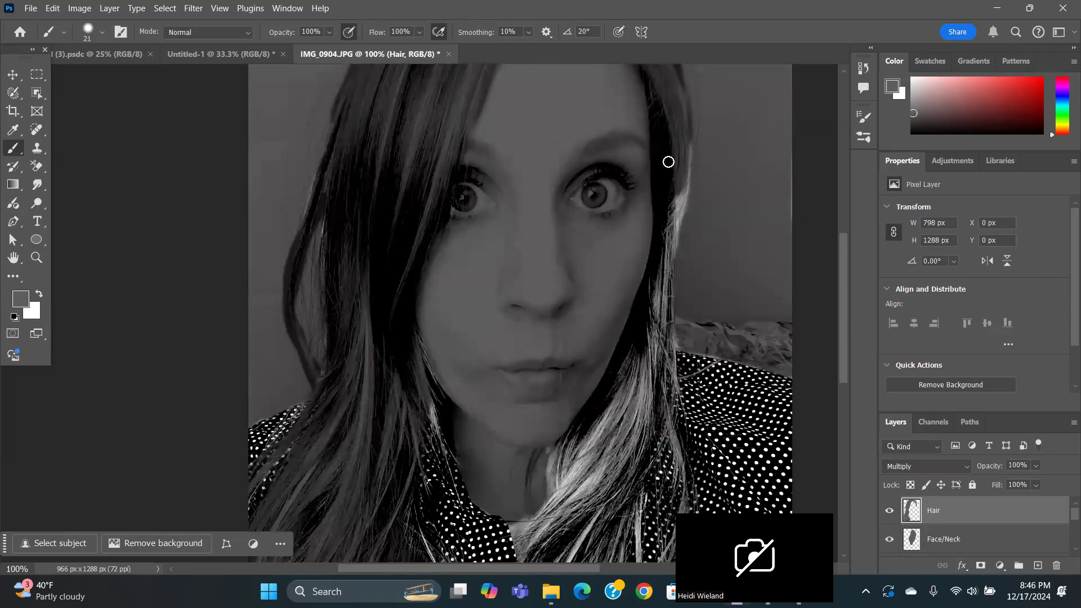
mouse_move(680, 167)
left_mouse_down()
mouse_move(685, 140)
mouse_move(671, 241)
mouse_move(685, 161)
mouse_move(679, 96)
mouse_move(681, 207)
mouse_move(662, 278)
mouse_move(670, 132)
left_mouse_up()
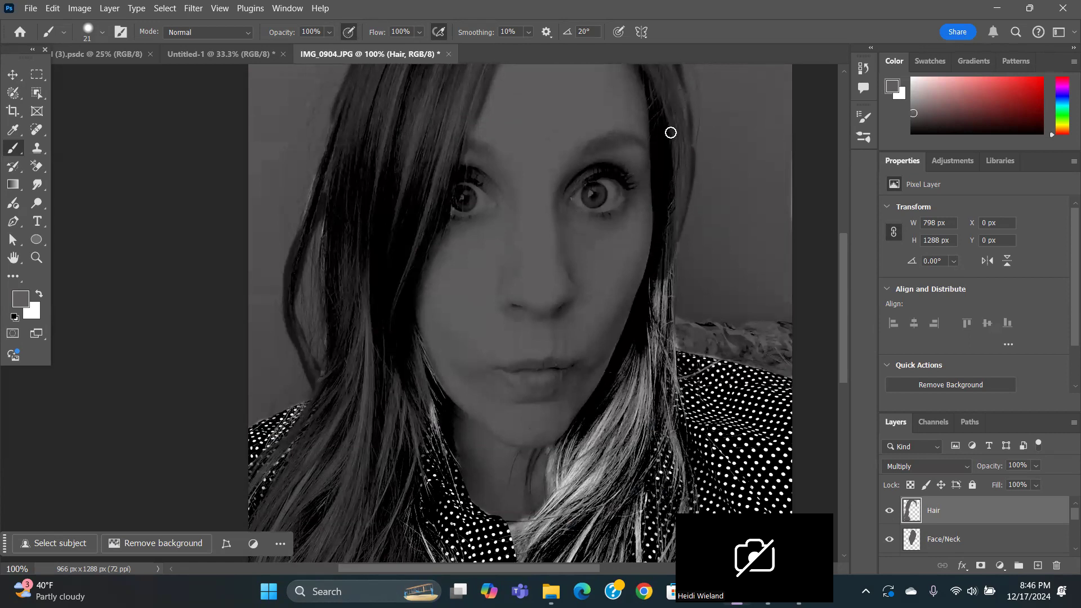
mouse_move(663, 255)
left_mouse_down()
mouse_move(661, 312)
mouse_move(665, 245)
mouse_move(659, 354)
mouse_move(654, 268)
mouse_move(632, 395)
mouse_move(651, 319)
mouse_move(625, 410)
mouse_move(647, 352)
mouse_move(604, 412)
mouse_move(646, 325)
mouse_move(596, 428)
mouse_move(643, 313)
left_mouse_up()
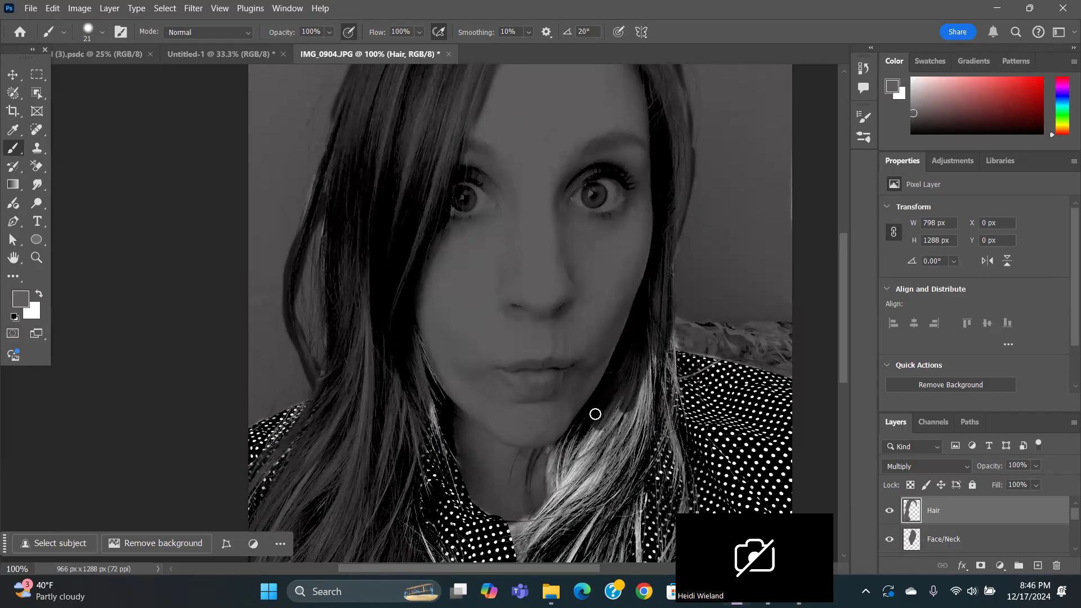
Paint grey over the right-side hair from the jaw down the chest and along the inner edge of the left-side hair.
scroll(590, 445, "down", 5)
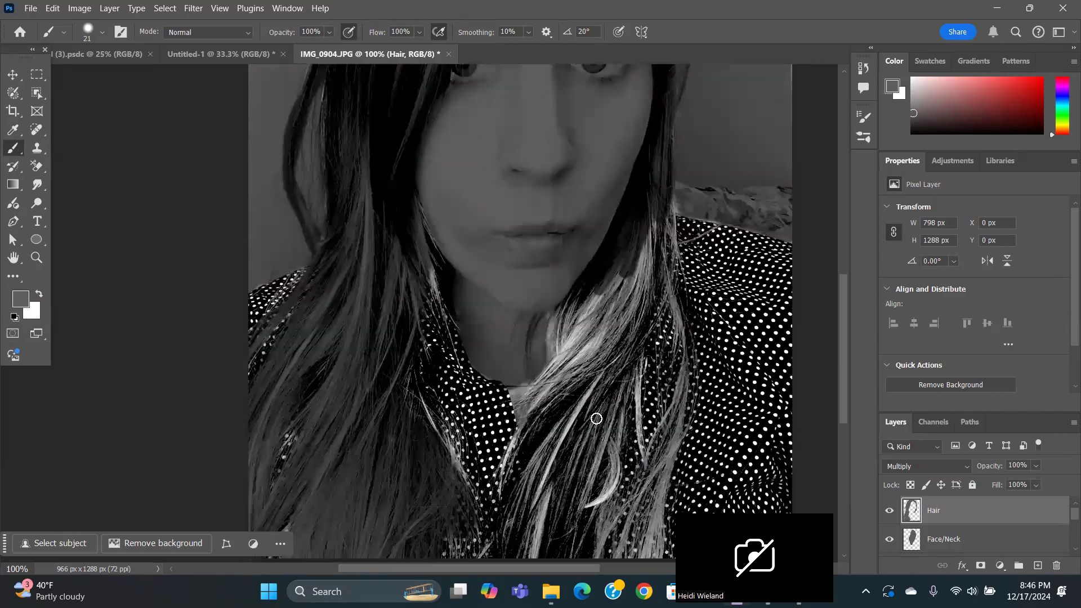
mouse_move(566, 298)
left_mouse_down()
mouse_move(548, 407)
mouse_move(583, 310)
mouse_move(557, 353)
mouse_move(578, 311)
mouse_move(558, 339)
mouse_move(580, 298)
mouse_move(557, 324)
mouse_move(603, 281)
mouse_move(585, 393)
mouse_move(593, 296)
mouse_move(572, 374)
mouse_move(613, 274)
mouse_move(603, 346)
mouse_move(637, 244)
mouse_move(656, 262)
mouse_move(657, 286)
mouse_move(646, 209)
mouse_move(644, 284)
mouse_move(657, 243)
mouse_move(636, 316)
mouse_move(642, 282)
mouse_move(594, 350)
mouse_move(635, 286)
mouse_move(607, 354)
mouse_move(627, 328)
mouse_move(571, 375)
mouse_move(592, 349)
mouse_move(578, 338)
mouse_move(546, 380)
mouse_move(595, 315)
left_mouse_up()
mouse_move(535, 391)
left_mouse_down()
mouse_move(569, 361)
mouse_move(518, 394)
mouse_move(534, 404)
mouse_move(499, 495)
left_mouse_up()
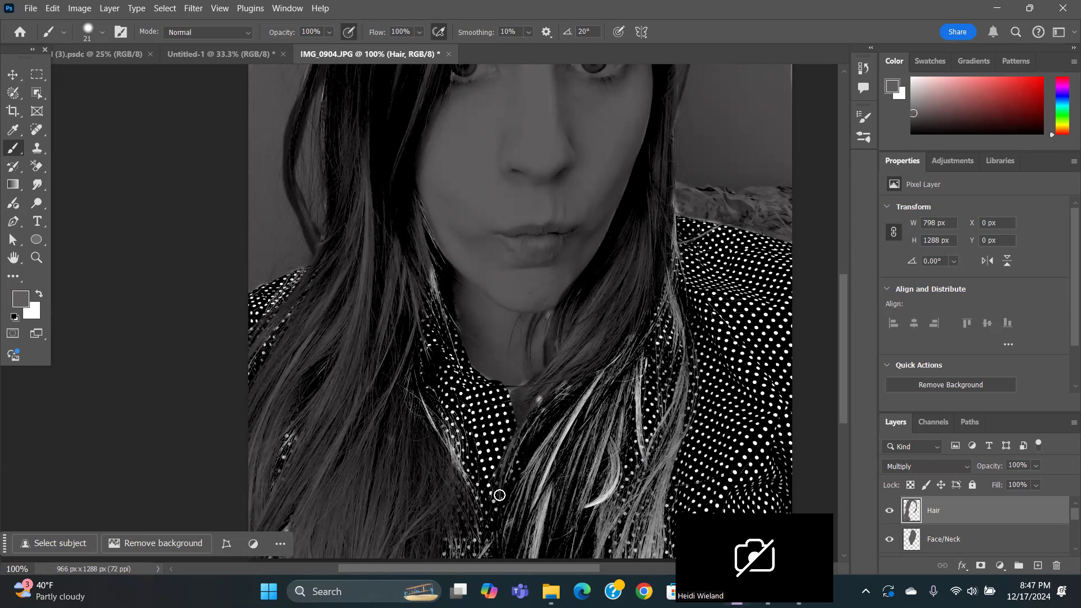
mouse_move(500, 544)
left_mouse_down()
mouse_move(528, 470)
mouse_move(586, 386)
mouse_move(529, 484)
mouse_move(541, 476)
mouse_move(532, 554)
mouse_move(533, 472)
mouse_move(531, 541)
mouse_move(598, 414)
mouse_move(539, 468)
mouse_move(630, 343)
mouse_move(553, 548)
mouse_move(615, 386)
mouse_move(474, 434)
left_mouse_up()
mouse_move(410, 368)
left_mouse_down()
mouse_move(414, 401)
mouse_move(469, 490)
mouse_move(442, 438)
mouse_move(467, 485)
left_mouse_up()
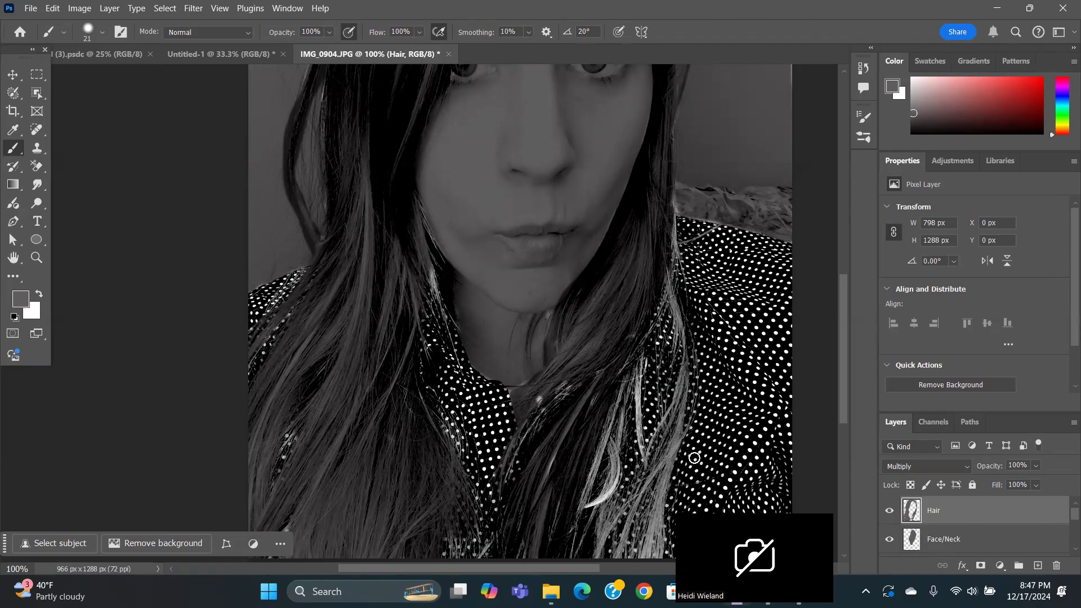
Paint grey over the outer right-side hair strands and the bright curl and lower strands on the chest.
mouse_move(662, 458)
left_mouse_down()
mouse_move(633, 560)
mouse_move(664, 483)
mouse_move(653, 560)
mouse_move(660, 548)
mouse_move(667, 465)
mouse_move(691, 387)
mouse_move(656, 237)
mouse_move(654, 219)
mouse_move(668, 207)
mouse_move(664, 275)
left_mouse_up()
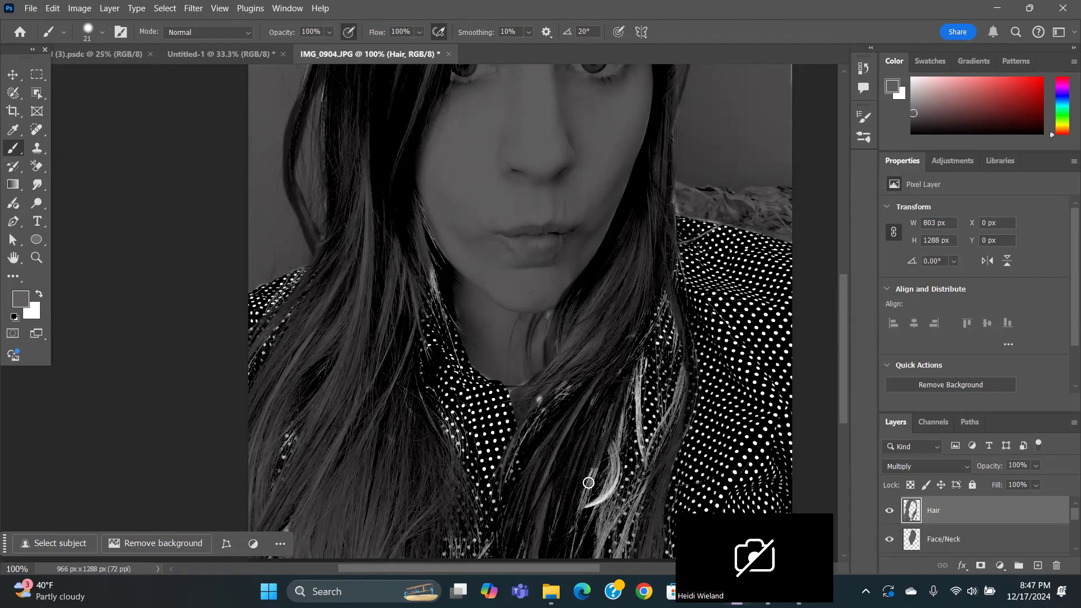
mouse_move(590, 506)
left_mouse_down()
mouse_move(616, 472)
mouse_move(609, 436)
mouse_move(614, 483)
mouse_move(597, 501)
mouse_move(626, 475)
left_mouse_up()
mouse_move(636, 362)
left_mouse_down()
mouse_move(645, 456)
mouse_move(683, 387)
mouse_move(679, 449)
mouse_move(673, 308)
mouse_move(643, 338)
left_mouse_up()
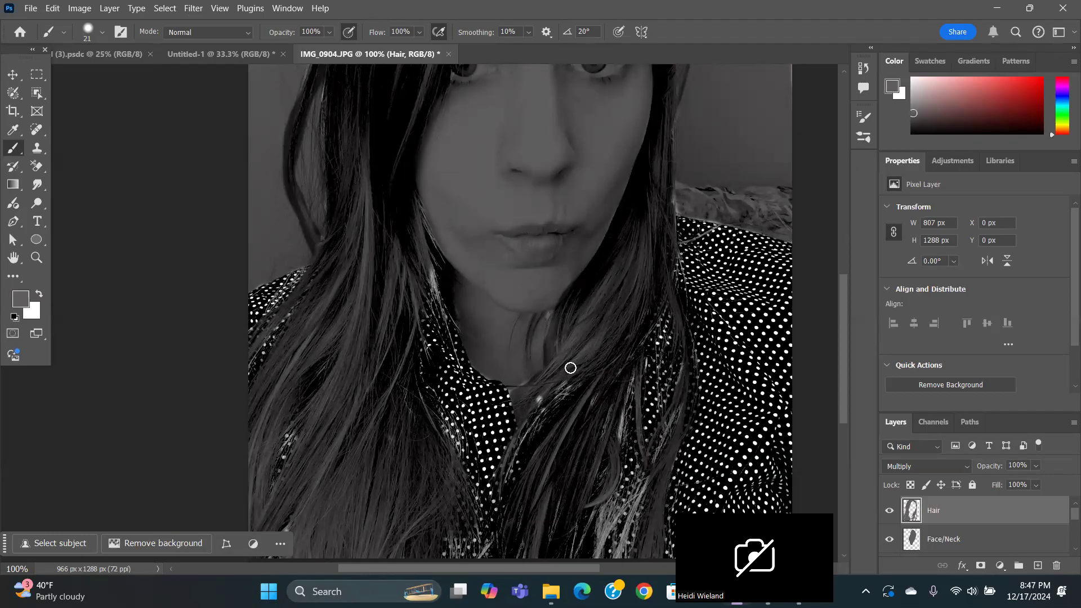
mouse_move(591, 535)
left_mouse_down()
mouse_move(593, 559)
mouse_move(602, 501)
mouse_move(596, 533)
mouse_move(648, 480)
mouse_move(620, 550)
mouse_move(668, 462)
mouse_move(625, 379)
mouse_move(634, 334)
left_mouse_up()
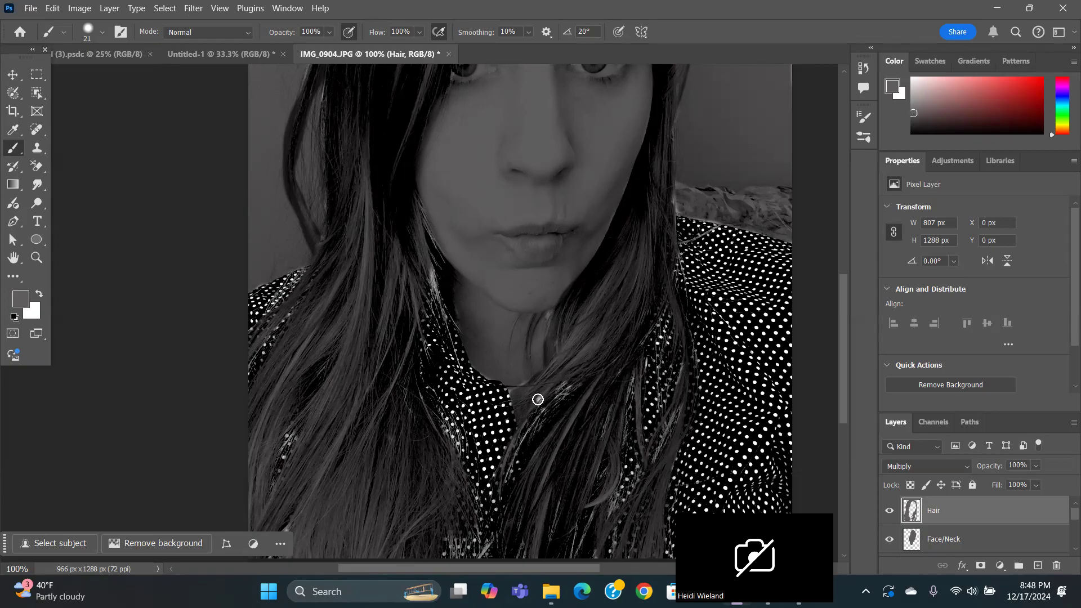
Touch up the light spots by the collar and the inner edge of the left-side hair beside the neck with grey.
left_click_drag(567, 374, 525, 413)
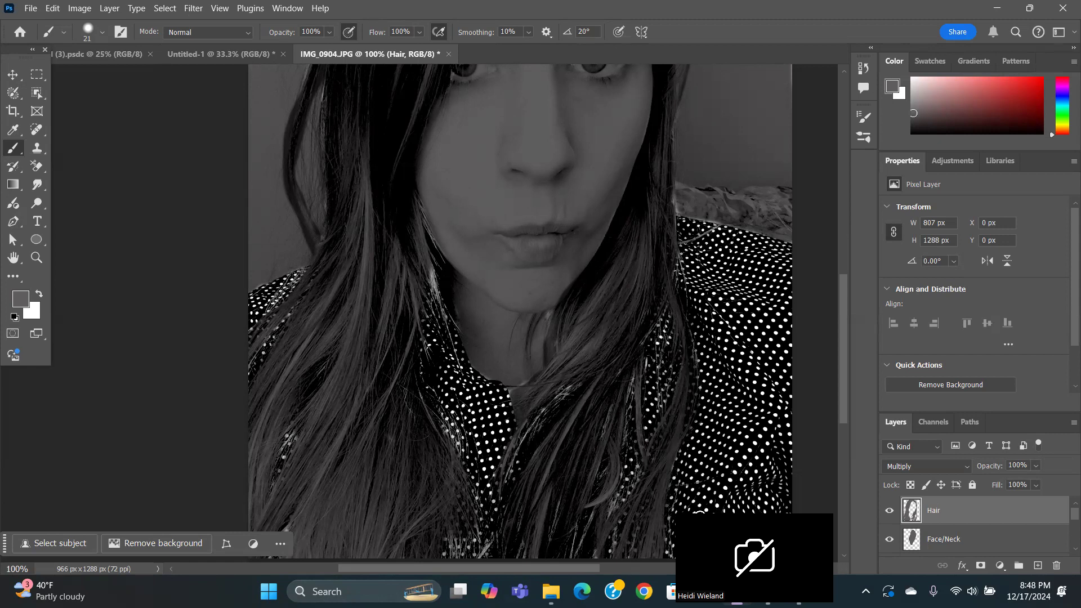
scroll(627, 545, "up", 5)
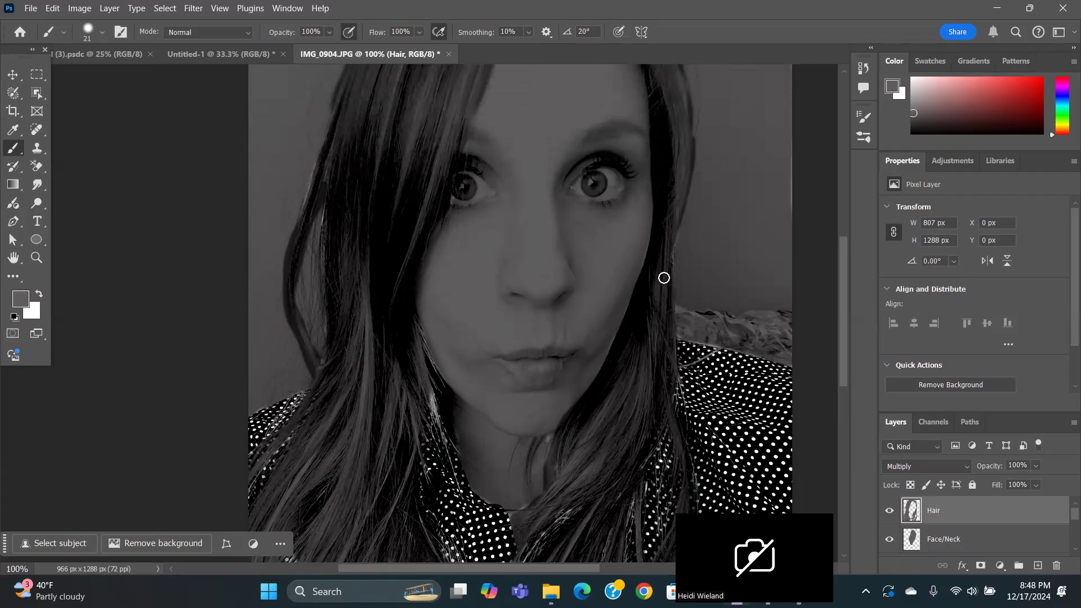
left_click_drag(421, 389, 463, 502)
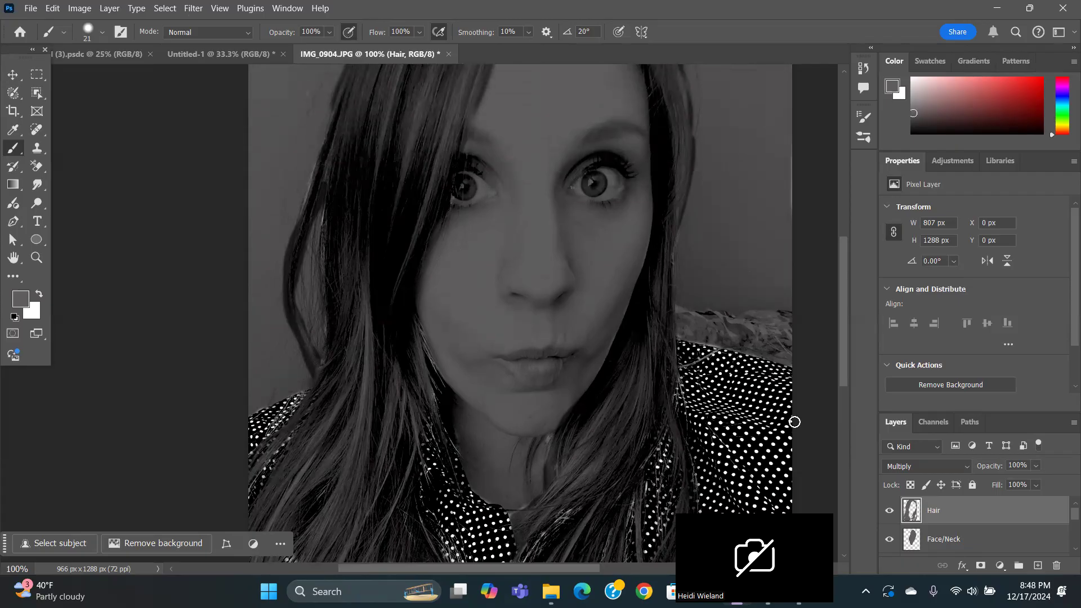
Add a new layer above Hair, name it Shirt and set its blend mode to Multiply.
scroll(794, 422, "up", 3)
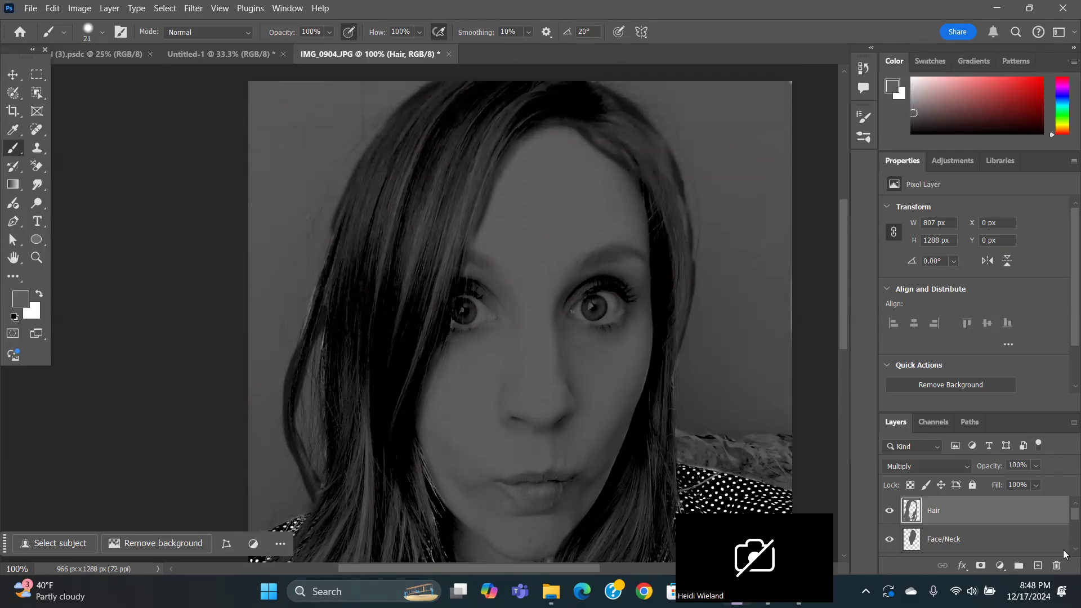
left_click(1037, 565)
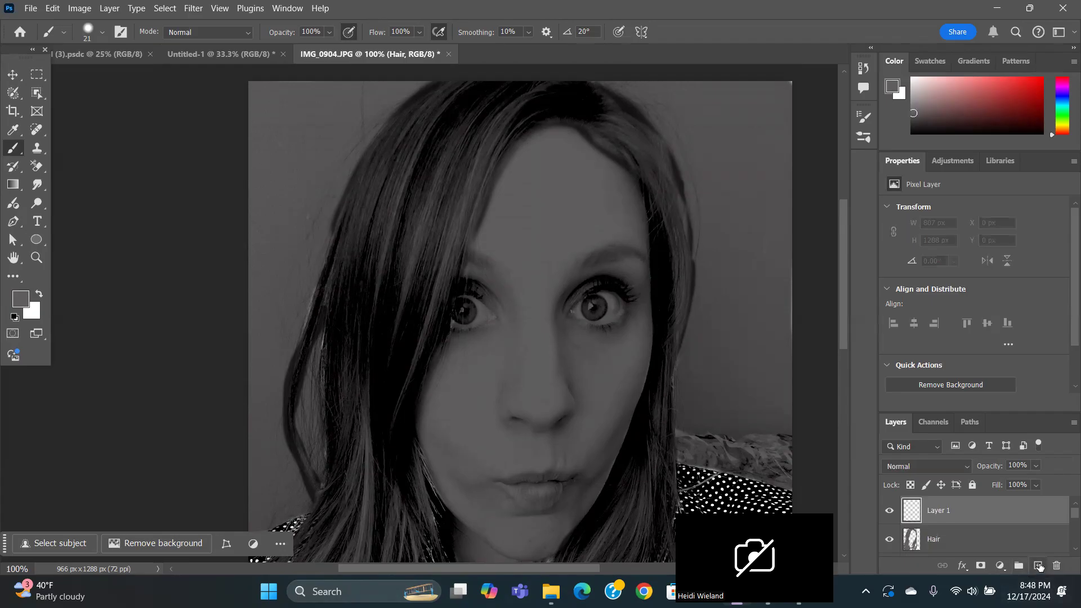
double_click(936, 511)
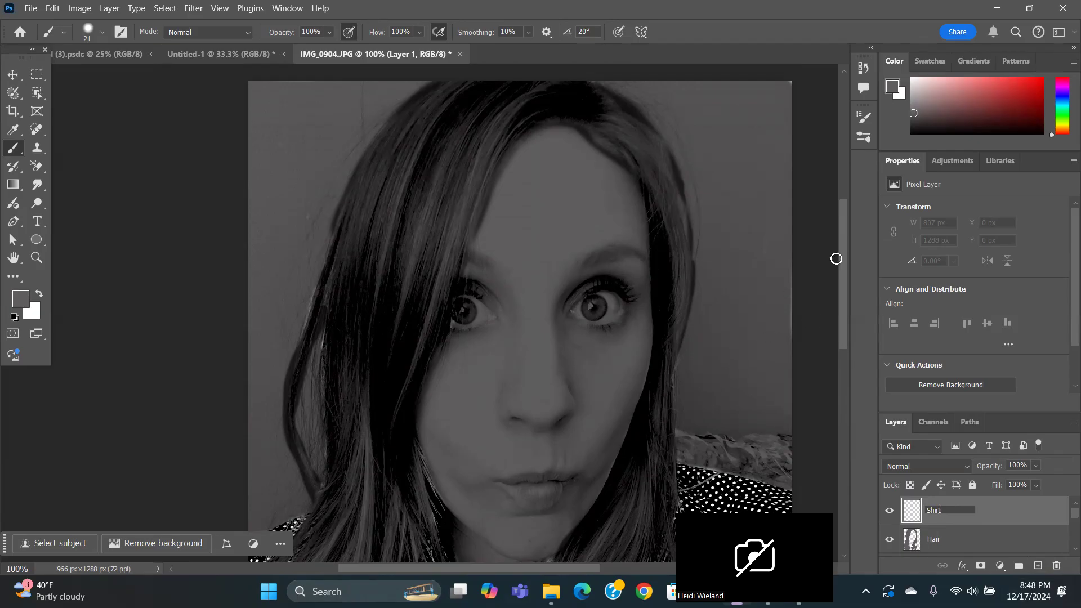
key("Return")
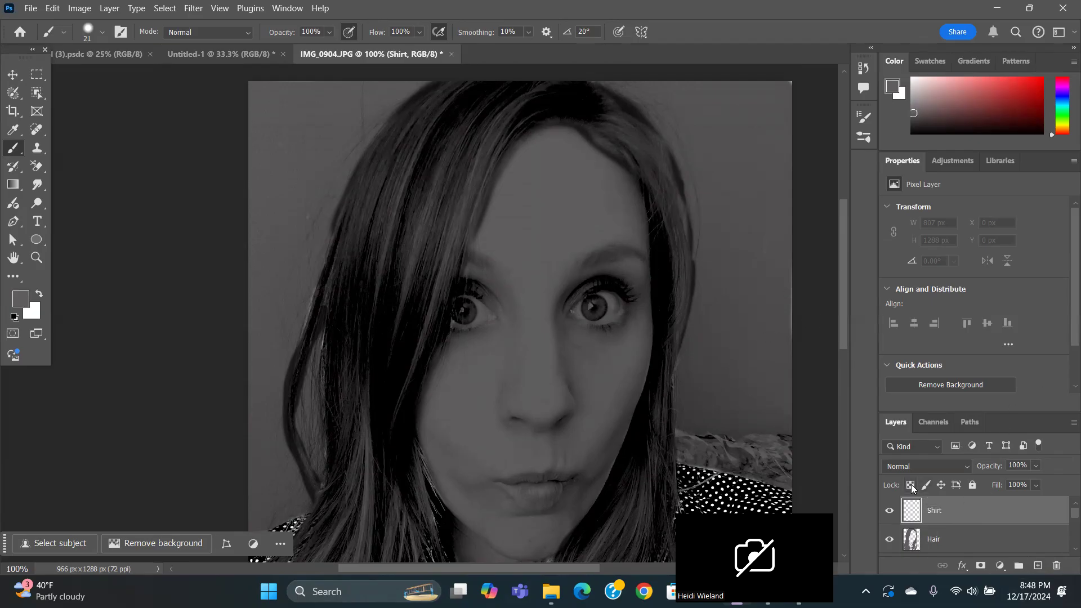
left_click(939, 467)
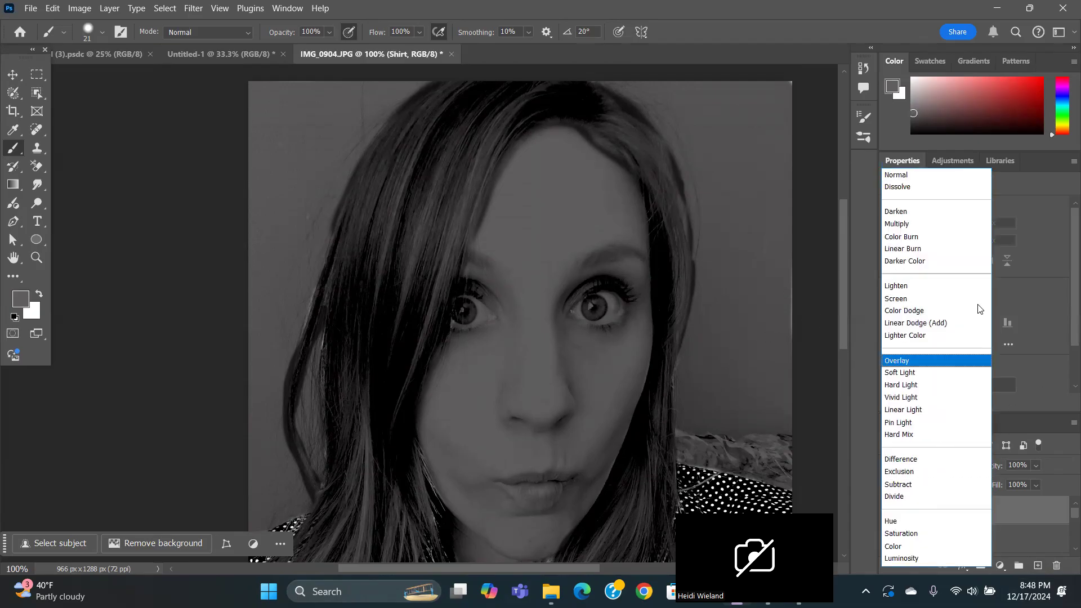
left_click(919, 225)
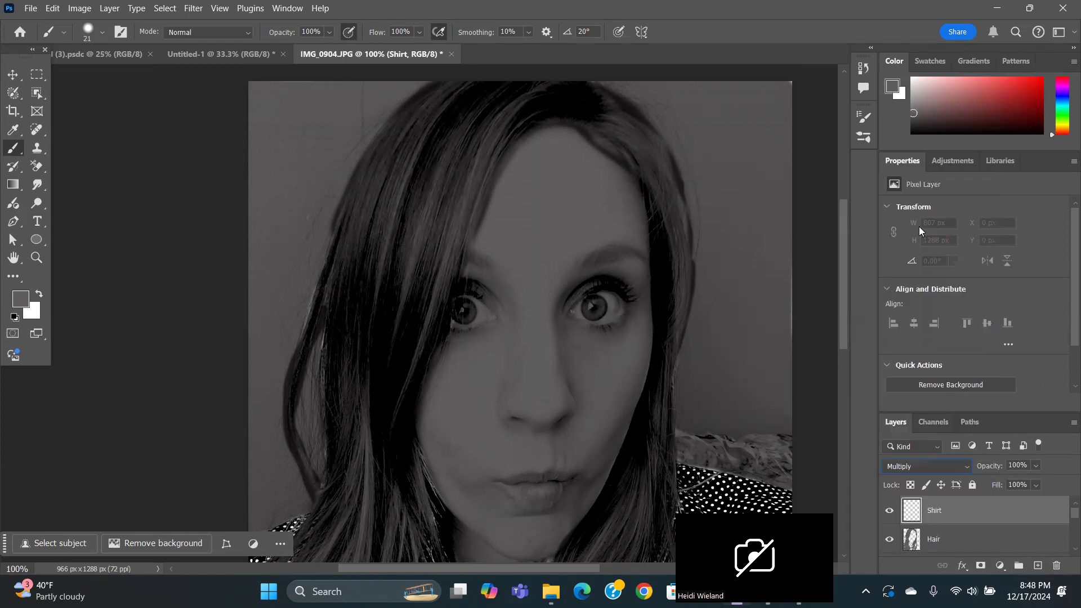
Paint grey on the Shirt layer over the left shoulder, the shirt front below the neck and the dots showing through the left-side hair.
left_click_drag(846, 275, 841, 375)
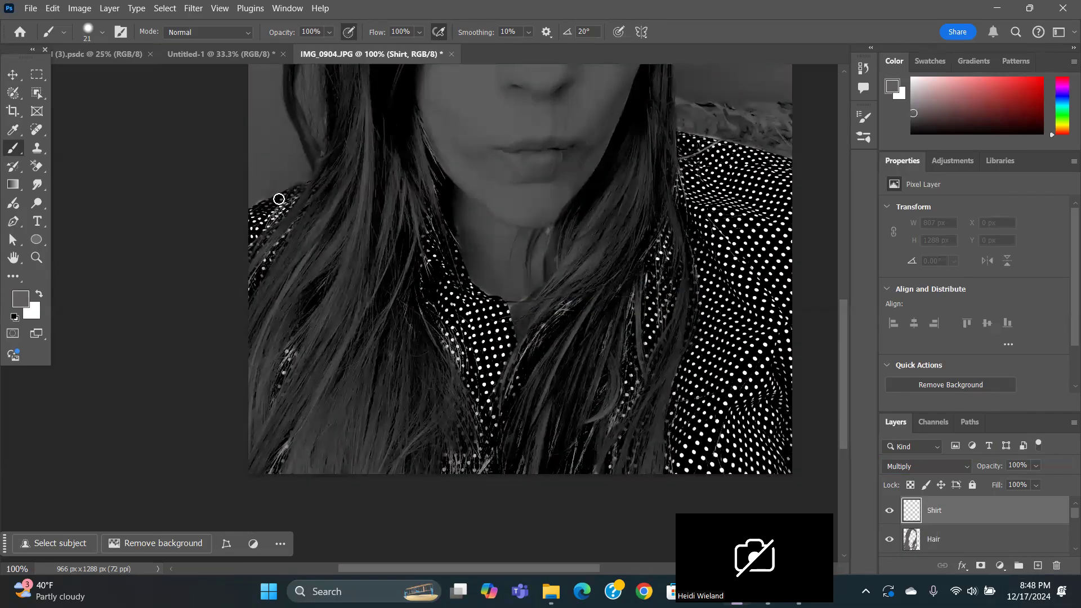
left_click_drag(262, 230, 299, 188)
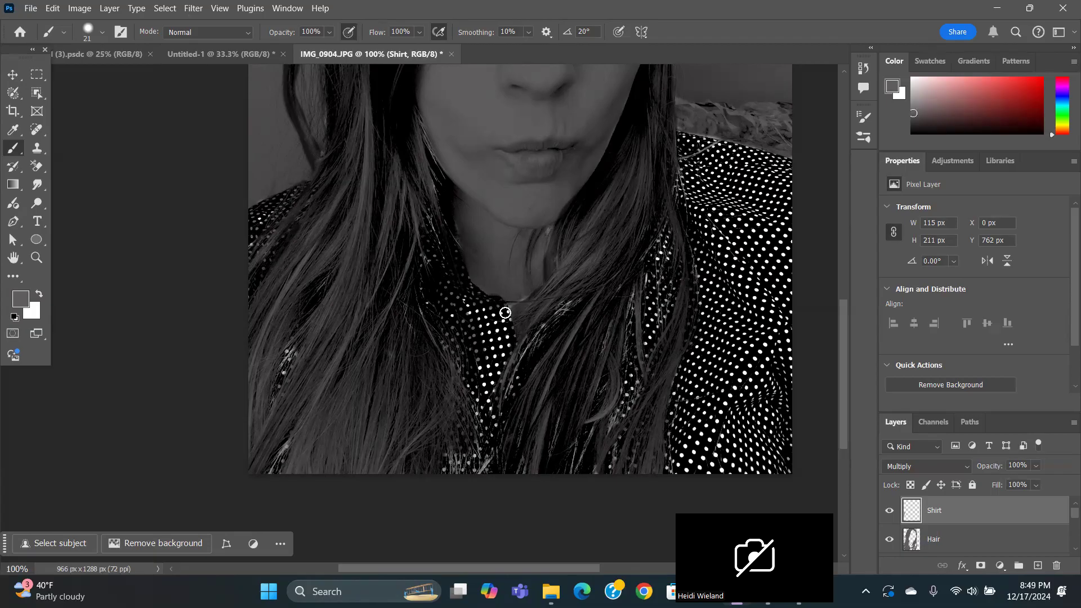
left_click_drag(494, 338, 504, 339)
mouse_move(468, 466)
left_mouse_down()
mouse_move(450, 468)
mouse_move(481, 415)
mouse_move(484, 425)
left_mouse_up()
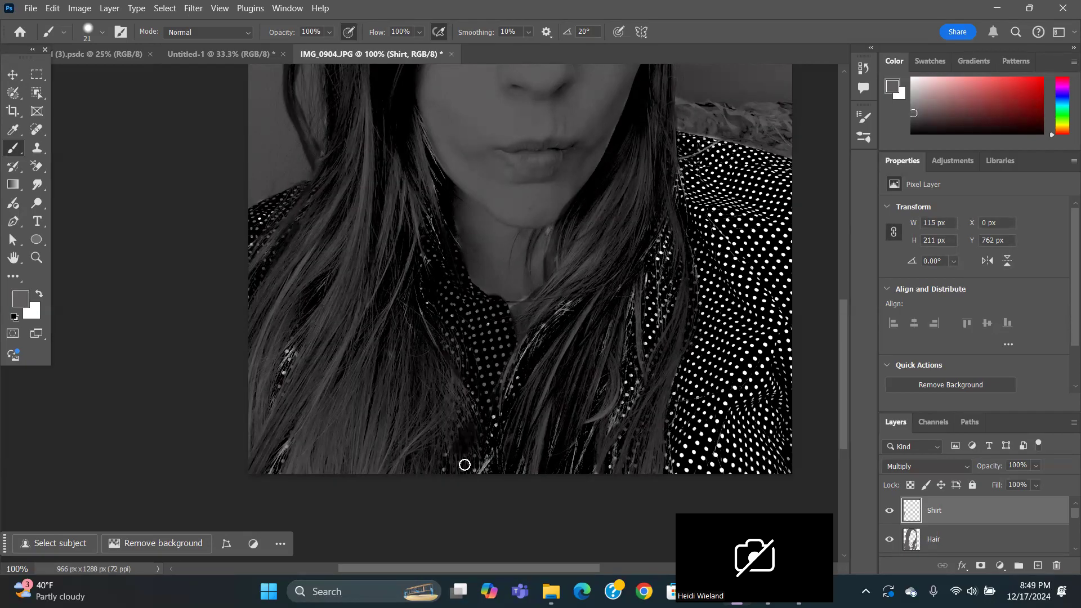
left_click_drag(484, 463, 492, 439)
left_click_drag(524, 363, 501, 412)
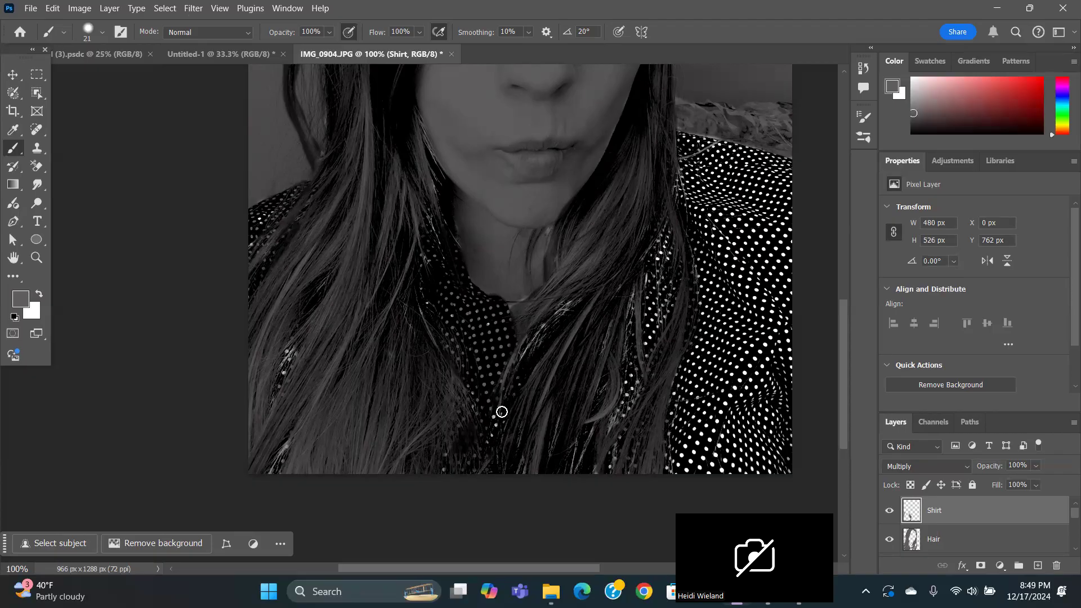
mouse_move(297, 352)
left_mouse_down()
mouse_move(266, 391)
mouse_move(301, 335)
left_mouse_up()
mouse_move(277, 389)
left_mouse_down()
mouse_move(267, 410)
mouse_move(299, 335)
mouse_move(278, 402)
mouse_move(282, 451)
mouse_move(289, 439)
mouse_move(272, 476)
left_mouse_up()
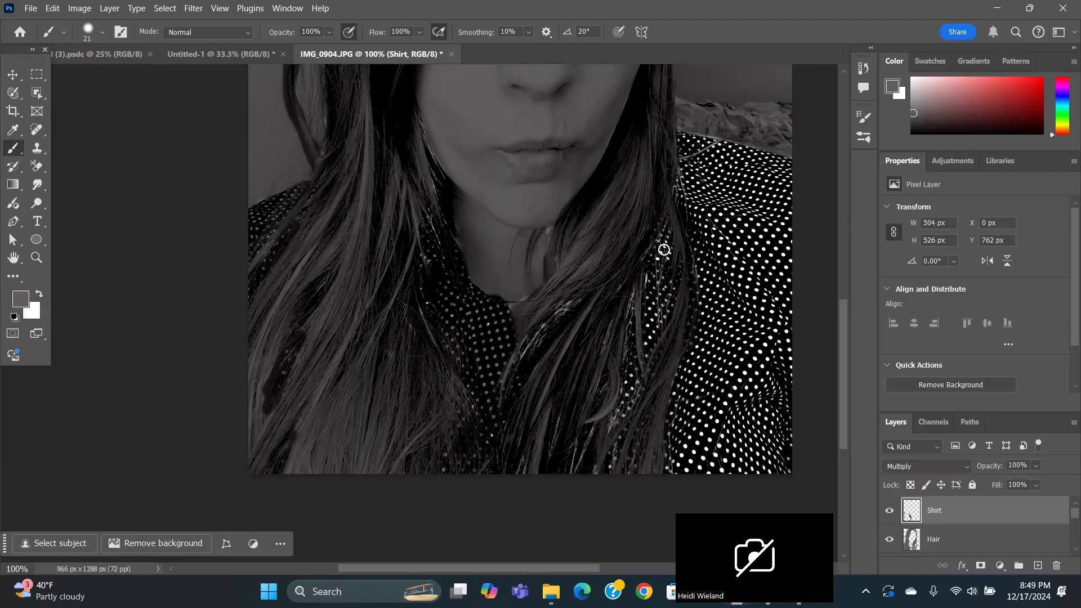
mouse_move(667, 230)
left_mouse_down()
mouse_move(664, 285)
mouse_move(657, 241)
mouse_move(651, 291)
left_mouse_up()
left_click_drag(652, 328, 684, 273)
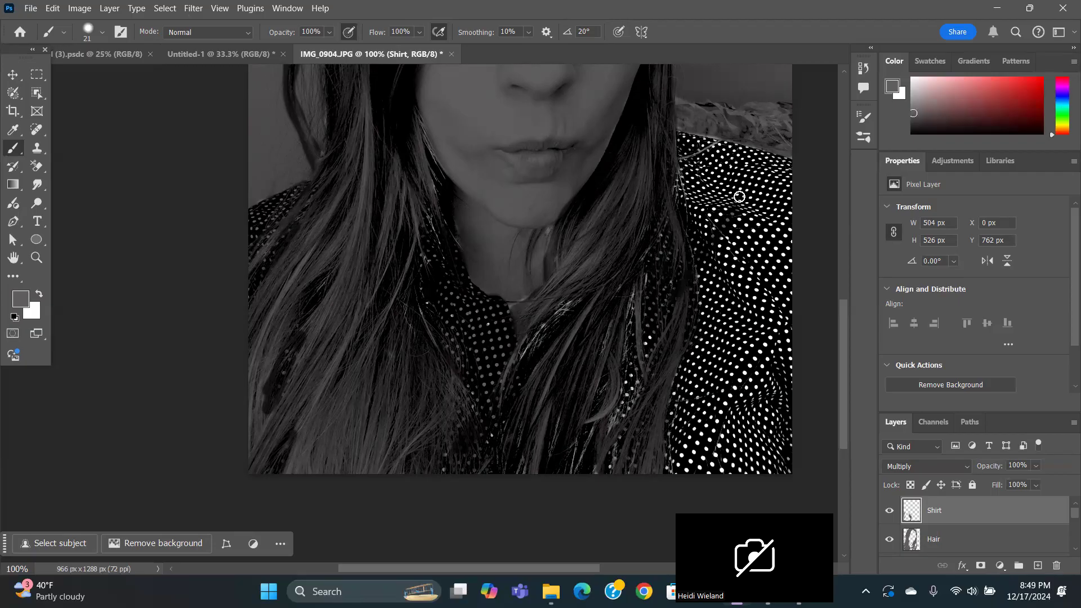
key("ctrl+z")
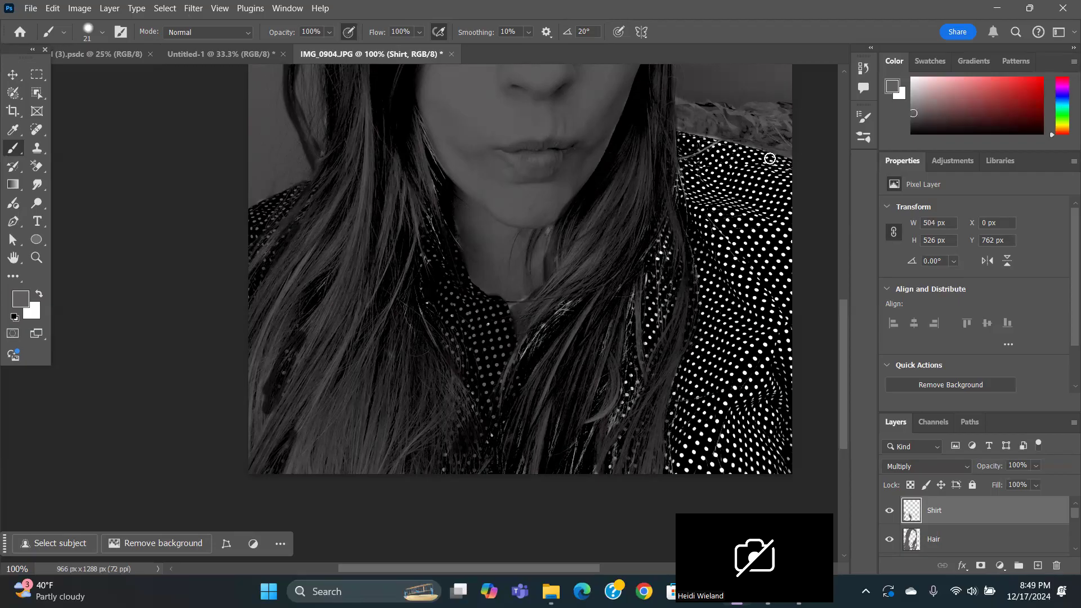
Paint grey on the Shirt layer over the dots among the right-side hair and across the upper right-side shoulder.
mouse_move(673, 295)
left_mouse_down()
mouse_move(651, 337)
mouse_move(666, 229)
mouse_move(647, 340)
mouse_move(657, 277)
mouse_move(630, 345)
mouse_move(632, 386)
mouse_move(631, 315)
mouse_move(621, 407)
left_mouse_up()
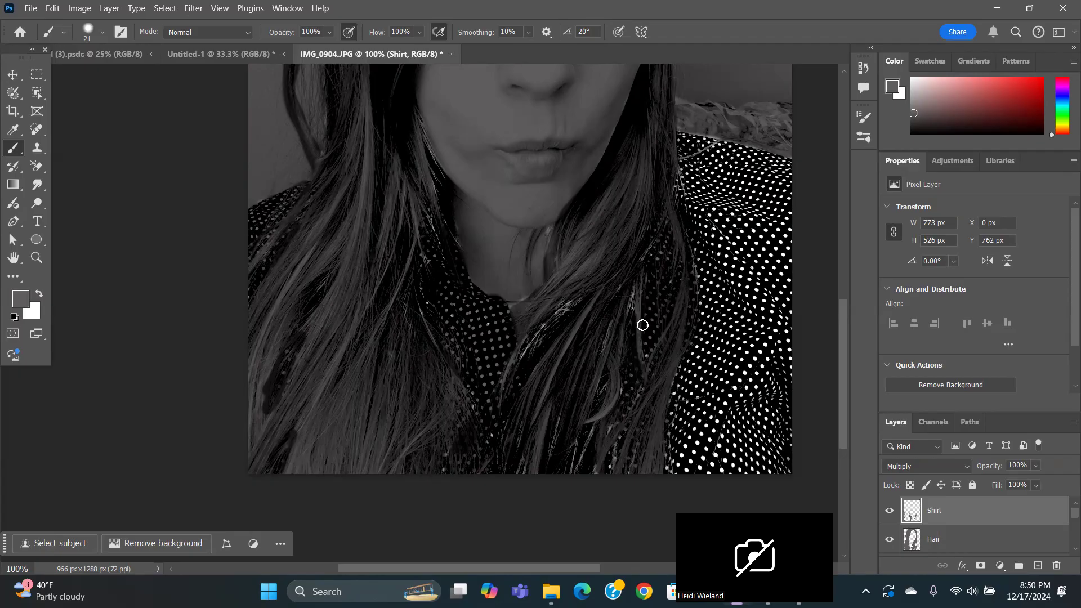
mouse_move(608, 468)
left_mouse_down()
mouse_move(622, 449)
mouse_move(611, 452)
left_mouse_up()
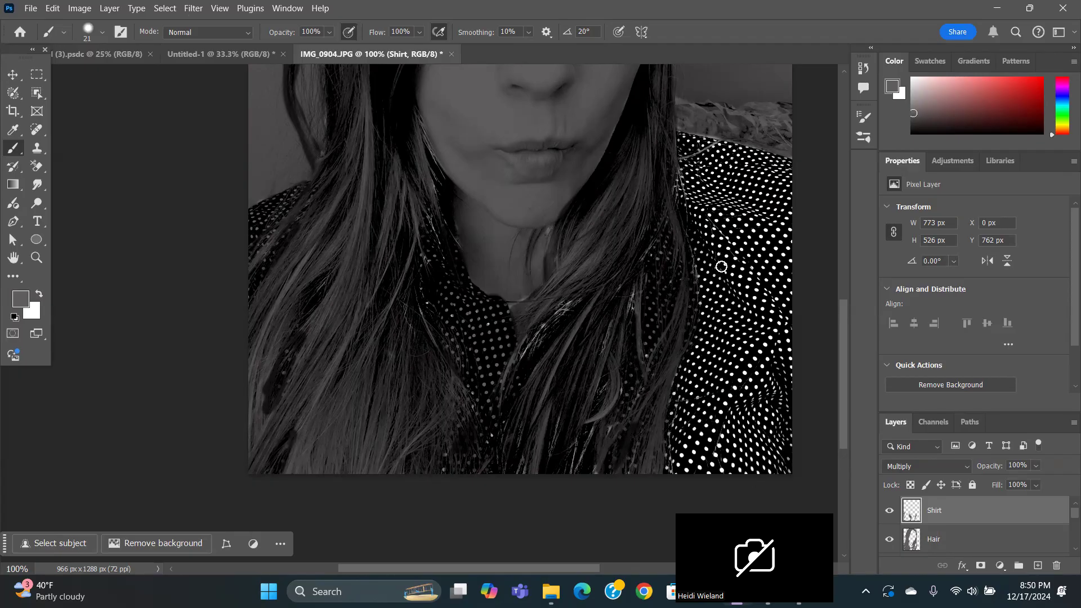
mouse_move(691, 139)
left_mouse_down()
mouse_move(785, 166)
mouse_move(697, 141)
left_mouse_up()
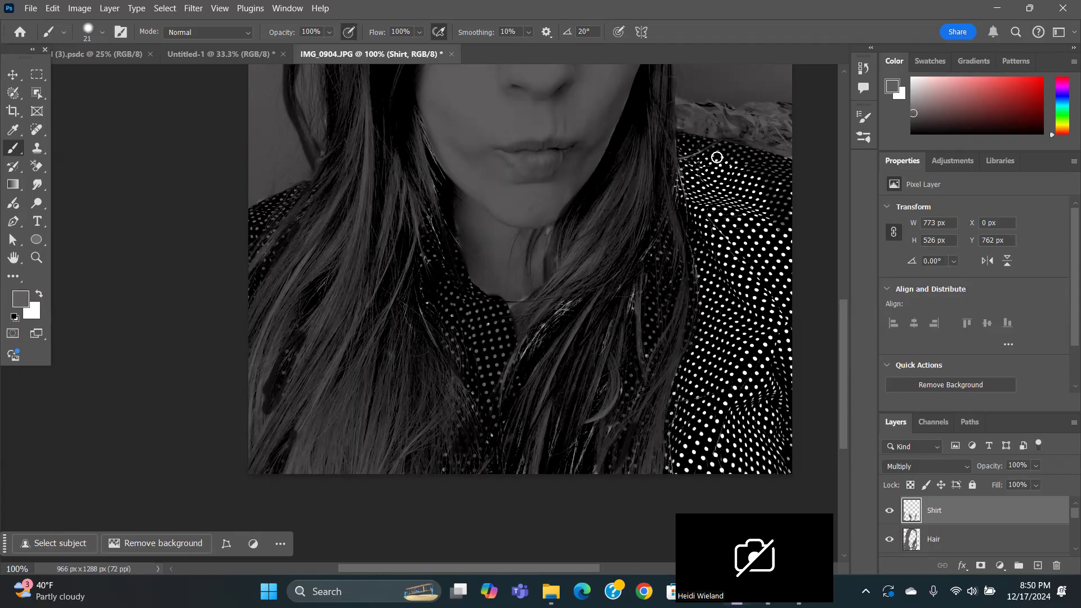
mouse_move(683, 149)
left_mouse_down()
mouse_move(697, 217)
mouse_move(728, 226)
mouse_move(703, 192)
left_mouse_up()
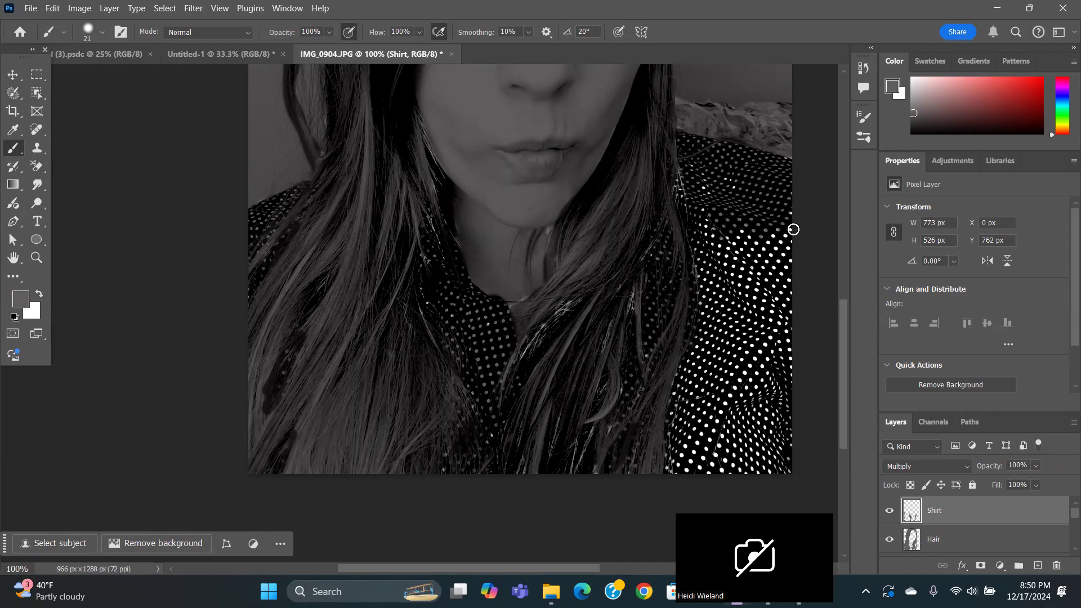
left_click_drag(792, 304, 771, 286)
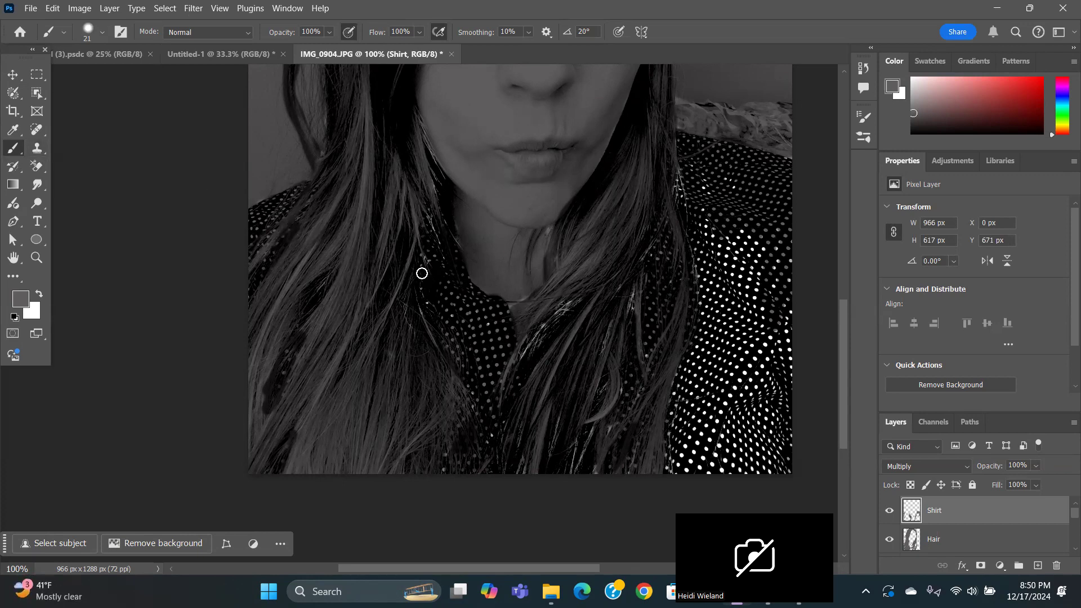
Enlarge the brush to 81 px and paint the remaining right-side part of the shirt and sleeve grey.
left_click(102, 33)
mouse_move(780, 277)
left_mouse_down()
mouse_move(742, 353)
mouse_move(771, 246)
mouse_move(775, 380)
mouse_move(755, 458)
mouse_move(775, 458)
mouse_move(758, 474)
mouse_move(685, 447)
mouse_move(713, 350)
mouse_move(692, 393)
mouse_move(702, 369)
mouse_move(715, 407)
mouse_move(685, 463)
mouse_move(771, 439)
mouse_move(765, 225)
mouse_move(692, 168)
mouse_move(718, 309)
mouse_move(704, 446)
mouse_move(764, 440)
mouse_move(741, 207)
mouse_move(767, 240)
mouse_move(740, 229)
mouse_move(724, 169)
mouse_move(757, 200)
mouse_move(763, 412)
mouse_move(754, 454)
mouse_move(683, 456)
mouse_move(768, 389)
left_mouse_up()
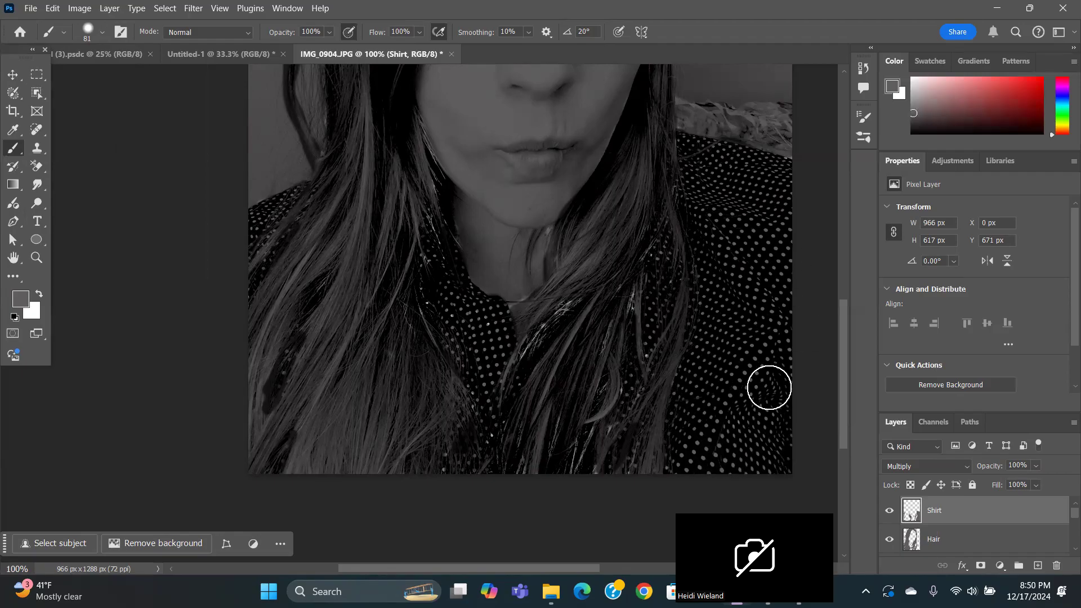
scroll(767, 388, "up", 6)
scroll(748, 432, "up", 3)
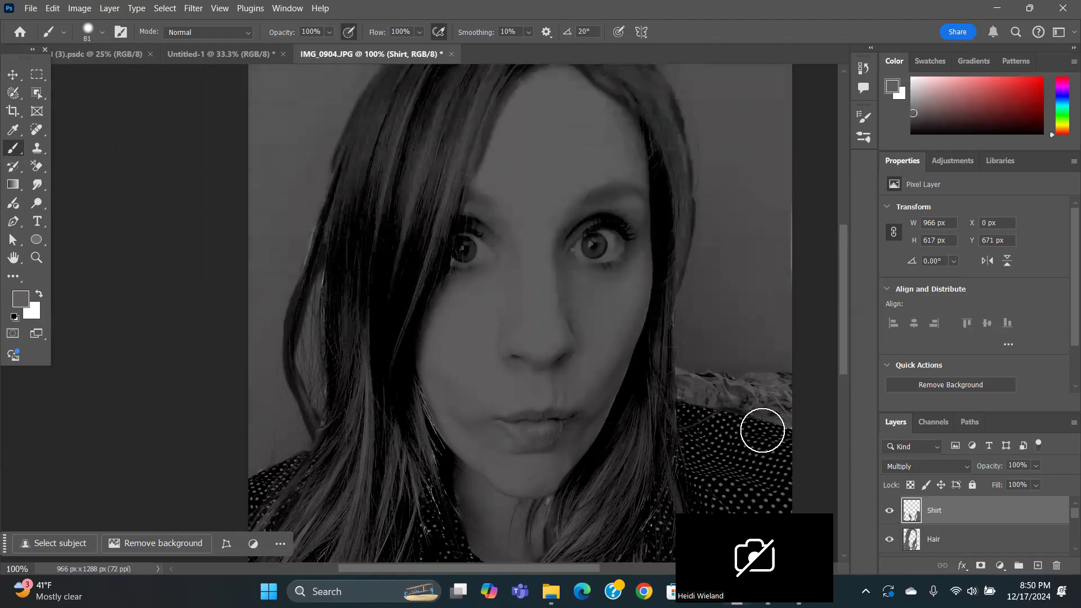
scroll(732, 494, "up", 3)
scroll(736, 446, "down", 6)
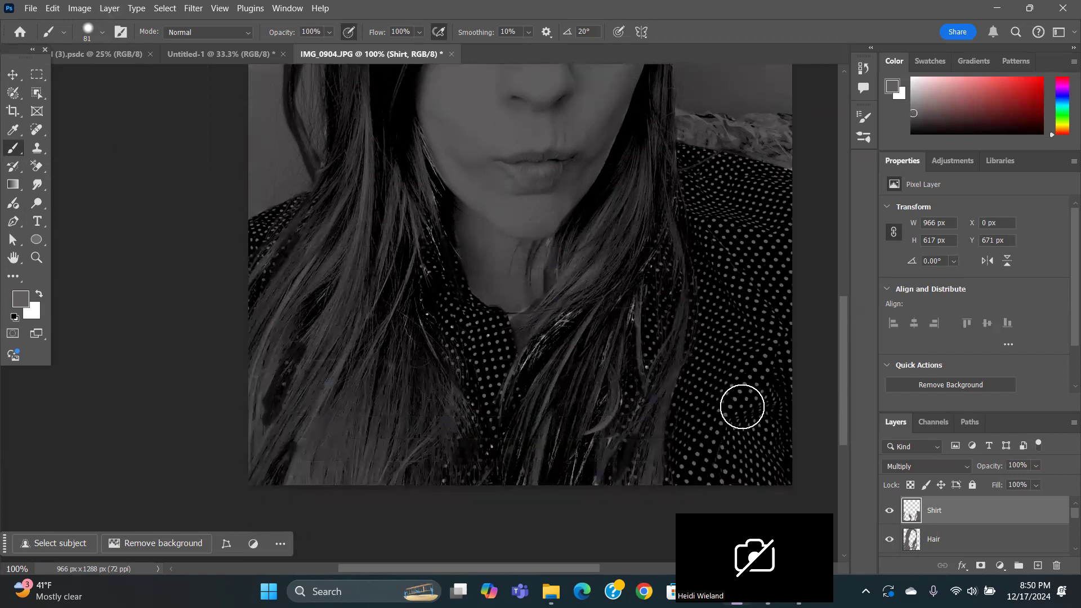
Add a new layer above Shirt, name it Eyes and set its blend mode to Multiply.
left_click(1038, 566)
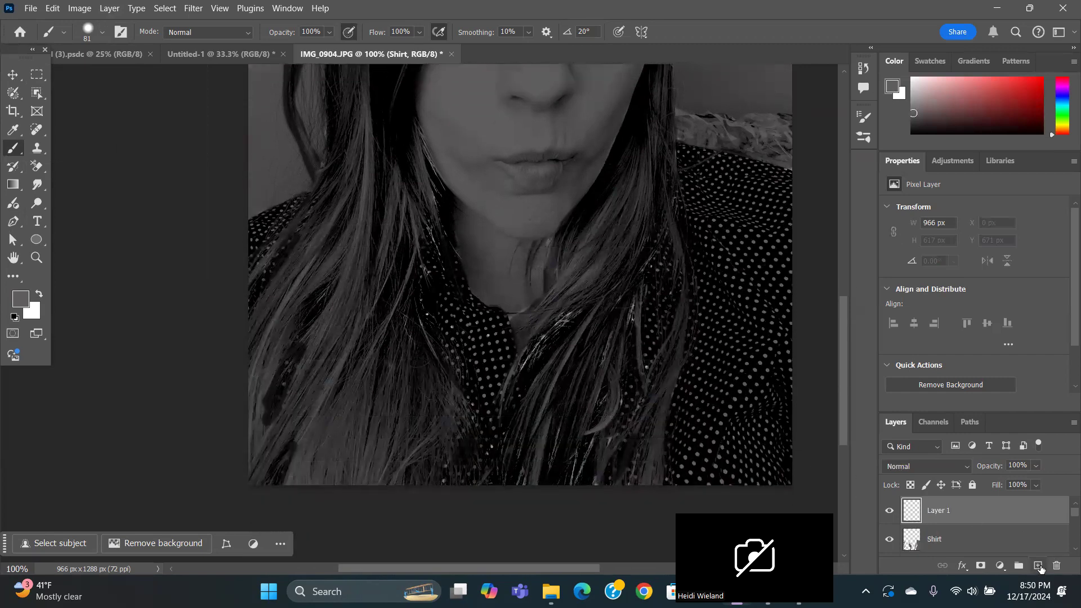
double_click(938, 511)
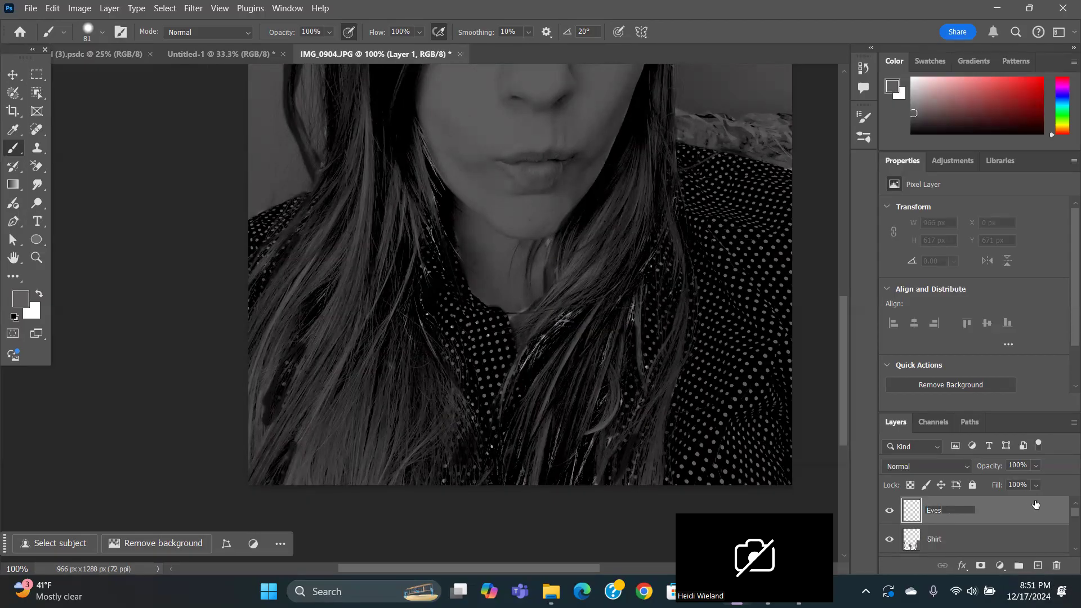
key("Return")
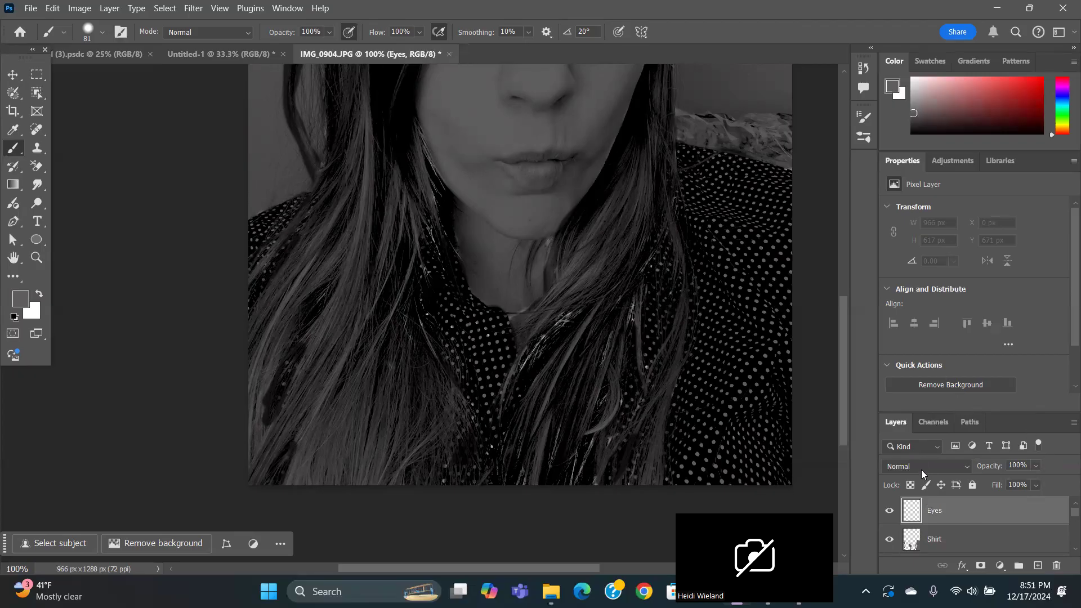
left_click(966, 468)
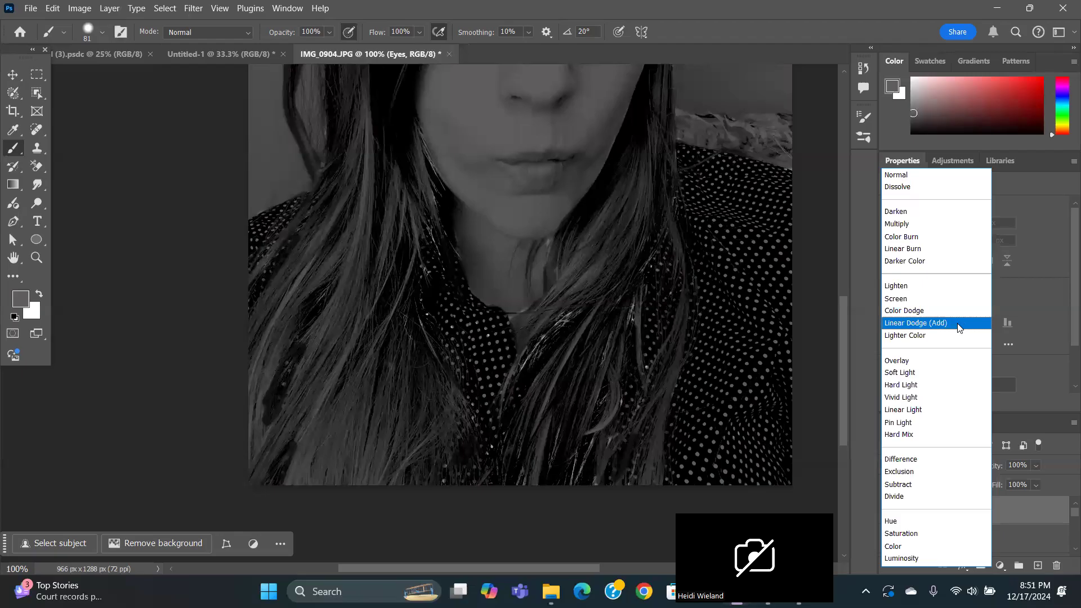
left_click(896, 236)
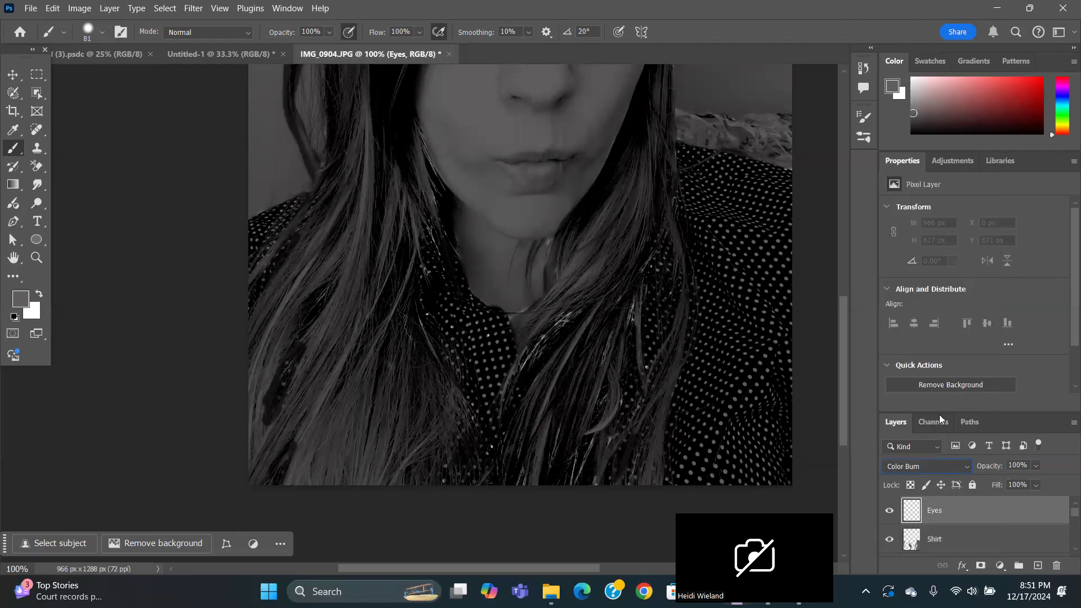
left_click(960, 473)
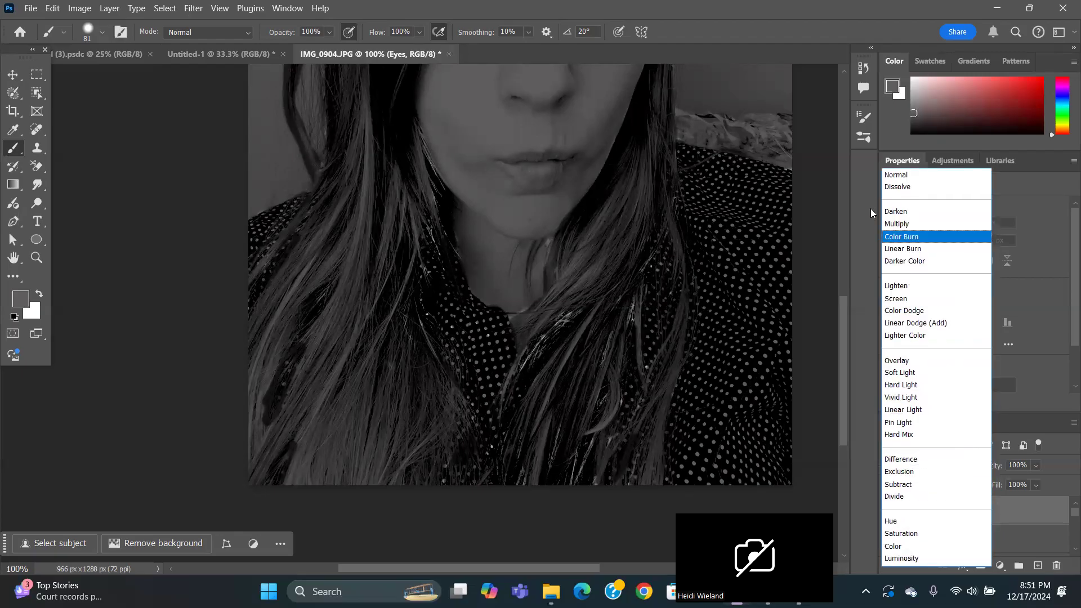
left_click(899, 225)
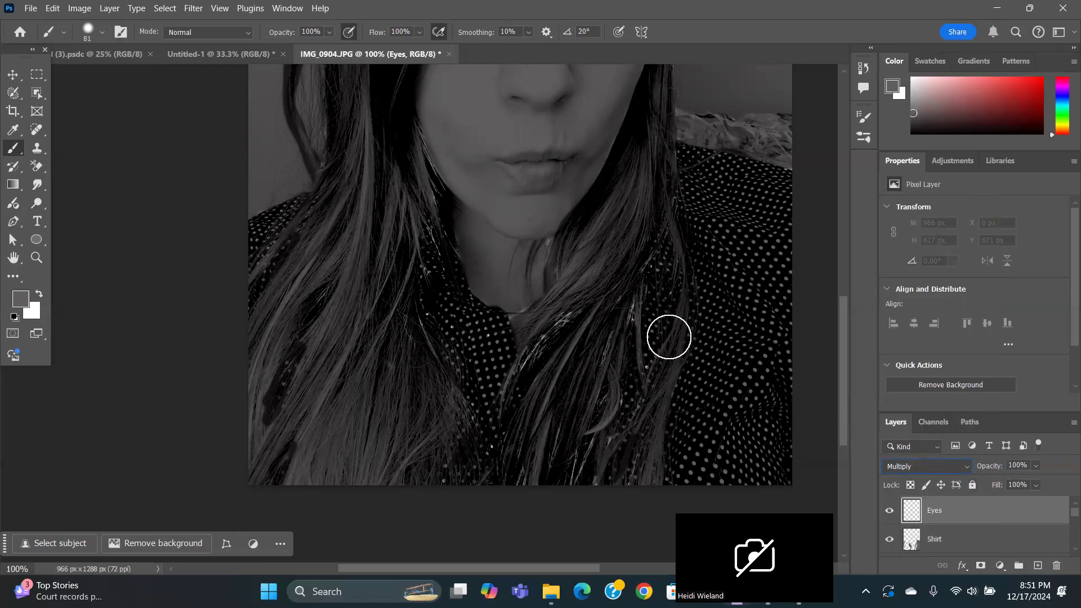
Reduce the brush to 17 px and paint grey eyeshadow over the right-side eyelid up to the brow on the Eyes layer.
left_click_drag(840, 382, 841, 290)
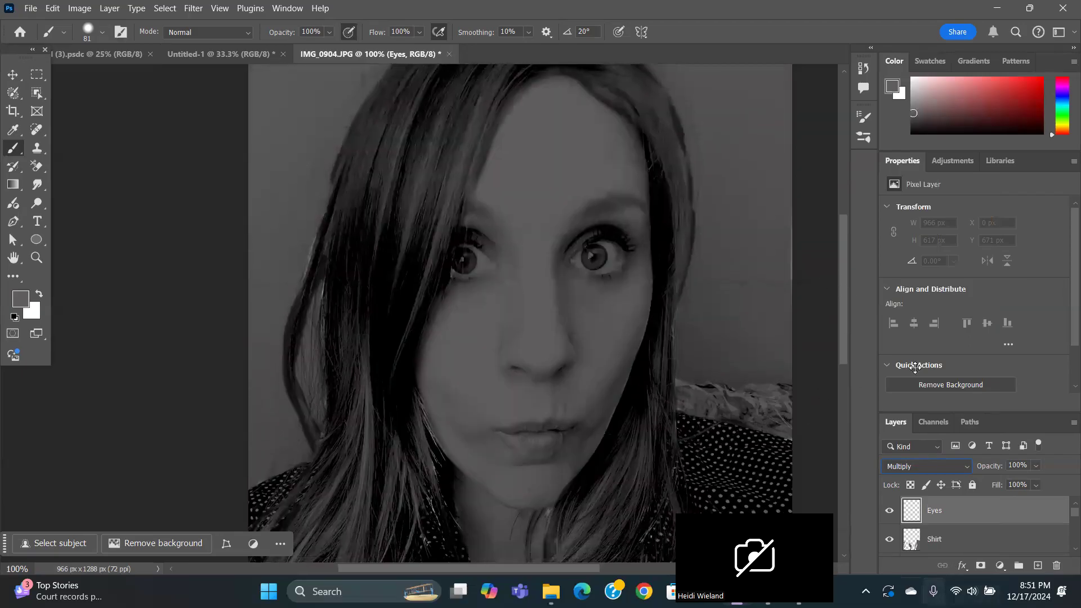
key("ctrl+plus")
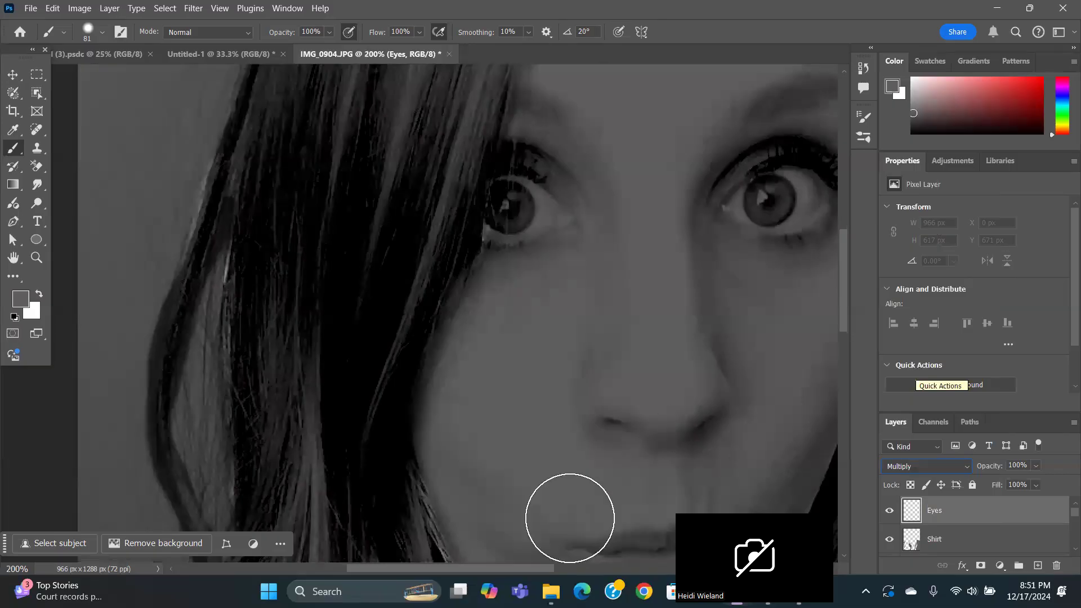
left_click_drag(450, 568, 494, 569)
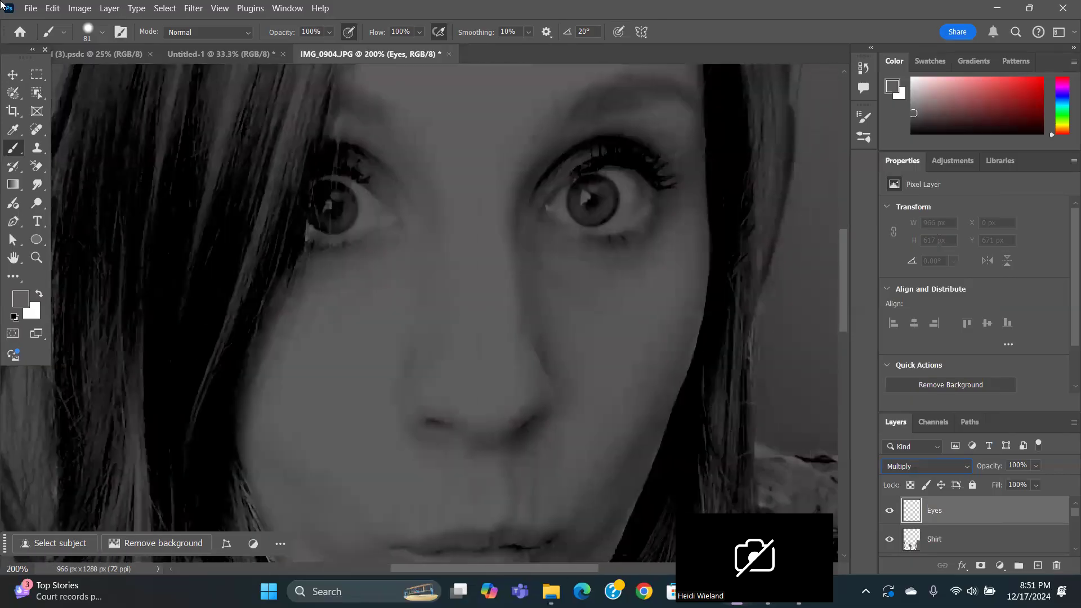
left_click(102, 33)
left_click_drag(98, 76, 86, 76)
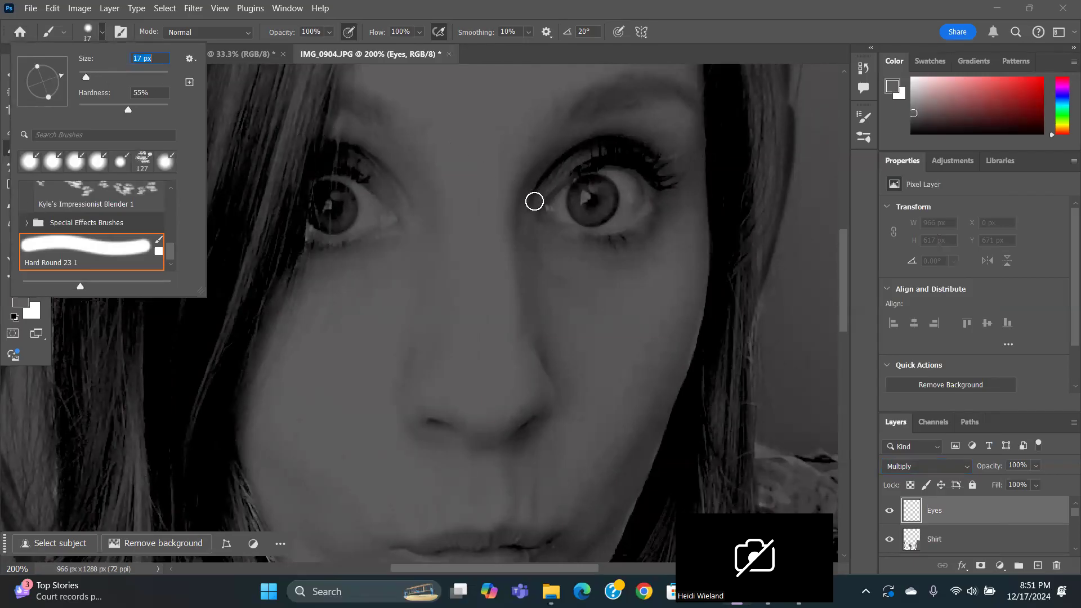
mouse_move(530, 209)
left_mouse_down()
mouse_move(597, 152)
mouse_move(658, 167)
mouse_move(672, 182)
mouse_move(608, 143)
mouse_move(584, 147)
mouse_move(539, 196)
mouse_move(577, 133)
mouse_move(623, 112)
mouse_move(680, 112)
mouse_move(639, 115)
mouse_move(576, 153)
mouse_move(616, 125)
mouse_move(659, 120)
mouse_move(617, 128)
mouse_move(667, 104)
mouse_move(692, 122)
mouse_move(696, 146)
mouse_move(675, 183)
mouse_move(668, 163)
mouse_move(629, 139)
mouse_move(659, 136)
mouse_move(677, 161)
mouse_move(685, 147)
mouse_move(675, 130)
mouse_move(647, 123)
mouse_move(686, 126)
mouse_move(658, 107)
mouse_move(614, 111)
mouse_move(549, 164)
mouse_move(527, 202)
mouse_move(565, 146)
mouse_move(528, 210)
mouse_move(564, 150)
mouse_move(608, 130)
left_mouse_up()
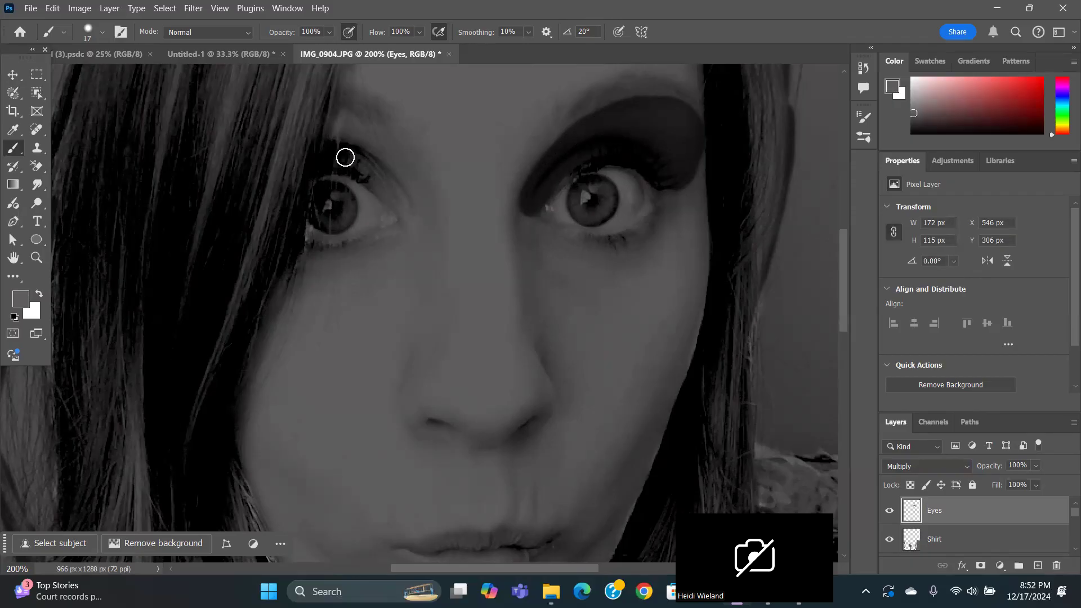
Paint matching grey eyeshadow over the left-side eyelid from the hair to the inner corner, undoing and redoing the first attempt.
mouse_move(344, 118)
left_mouse_down()
mouse_move(407, 218)
mouse_move(395, 164)
mouse_move(361, 123)
mouse_move(405, 203)
mouse_move(368, 169)
mouse_move(330, 158)
mouse_move(375, 189)
mouse_move(338, 149)
mouse_move(341, 119)
mouse_move(349, 146)
mouse_move(341, 113)
mouse_move(416, 183)
left_mouse_up()
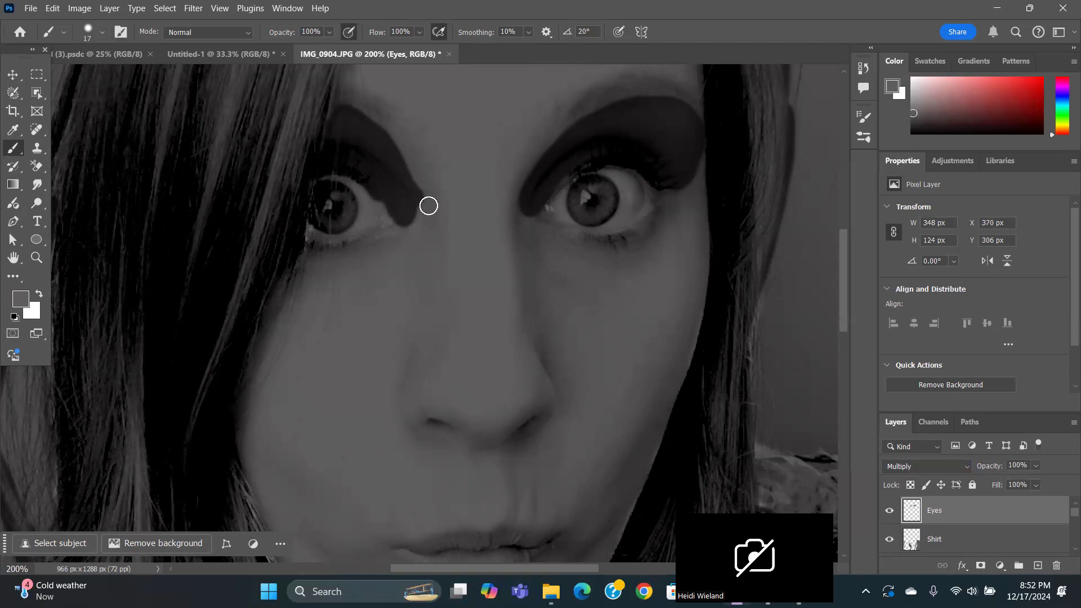
key("ctrl+z")
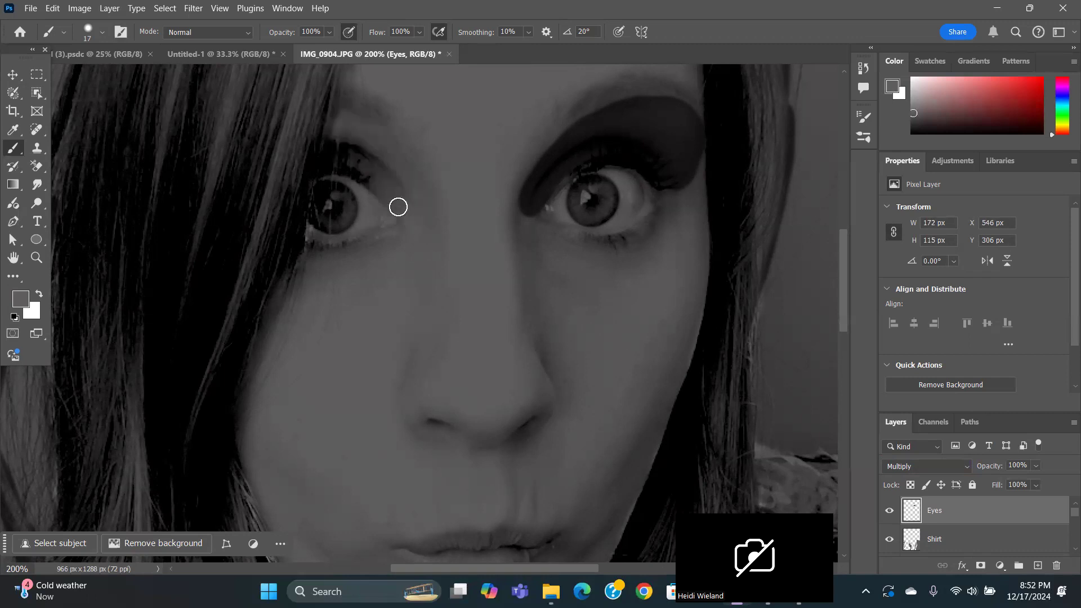
mouse_move(405, 210)
left_mouse_down()
mouse_move(354, 150)
mouse_move(328, 143)
mouse_move(326, 156)
mouse_move(402, 210)
mouse_move(386, 148)
mouse_move(335, 125)
mouse_move(356, 149)
mouse_move(369, 155)
mouse_move(337, 118)
mouse_move(379, 151)
mouse_move(405, 197)
mouse_move(384, 149)
mouse_move(375, 143)
mouse_move(405, 176)
mouse_move(403, 220)
left_mouse_up()
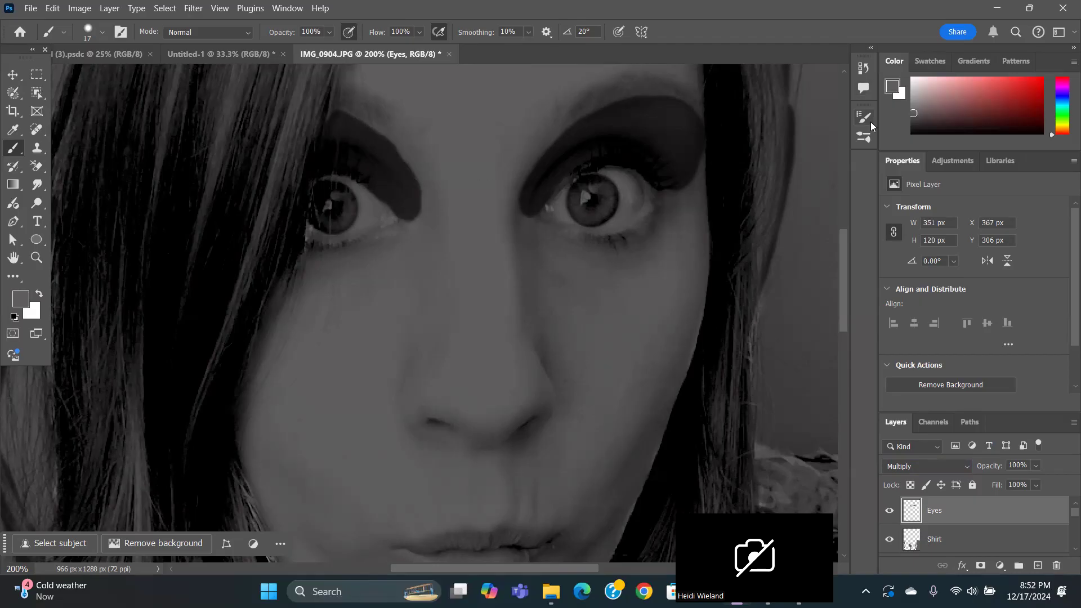
mouse_move(338, 121)
left_mouse_down()
mouse_move(388, 147)
mouse_move(419, 207)
left_mouse_up()
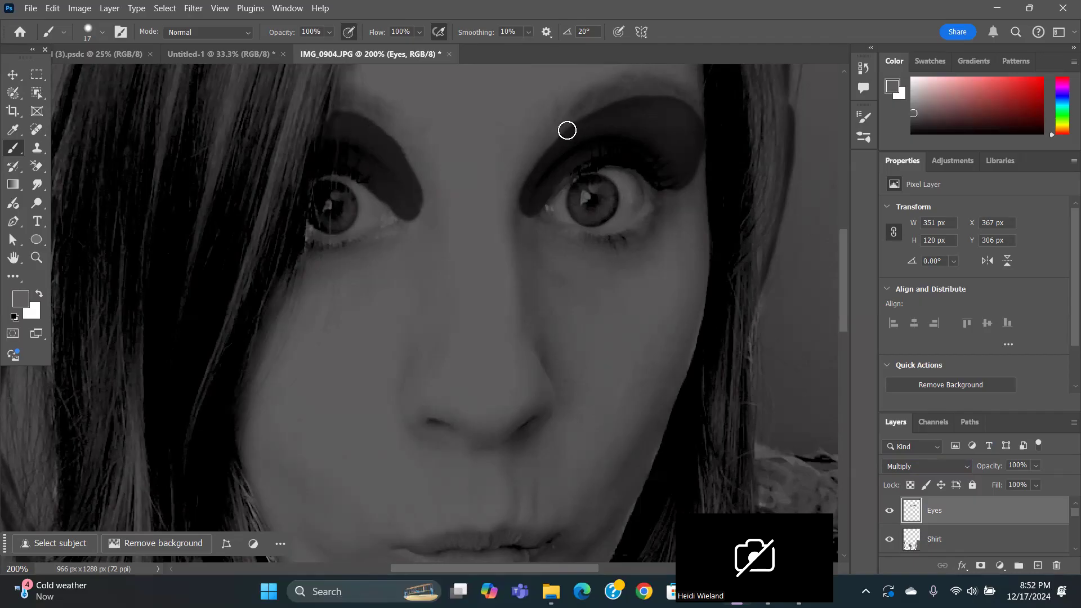
Paint the upper and lower lips grey on the Eyes layer, out to both corners of the mouth.
scroll(629, 326, "down", 3)
scroll(577, 367, "down", 10)
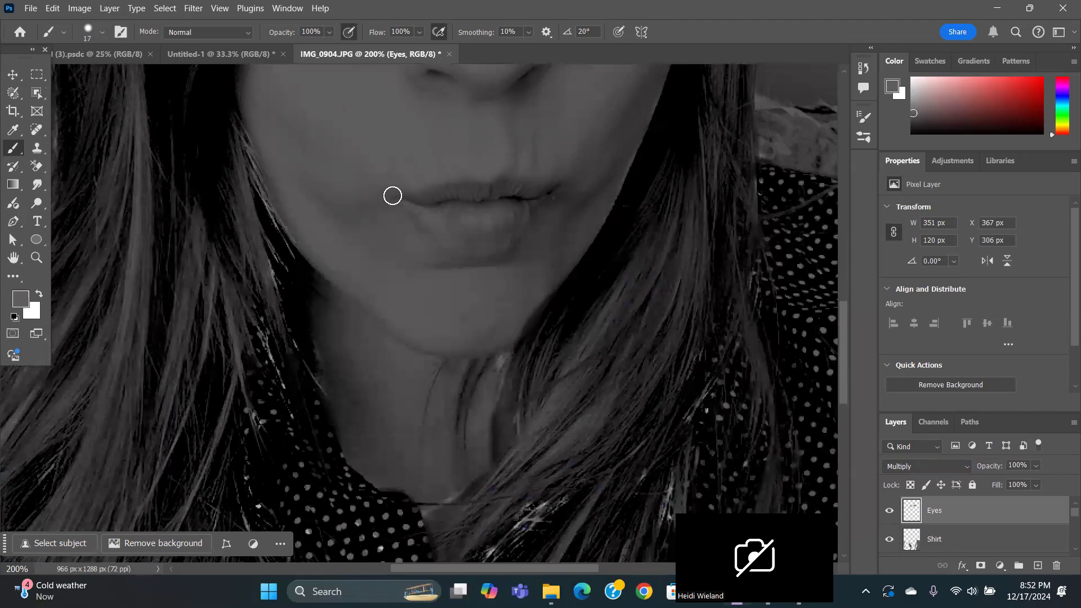
left_click(397, 196)
mouse_move(441, 183)
left_mouse_down()
mouse_move(397, 199)
mouse_move(449, 180)
mouse_move(479, 187)
mouse_move(502, 171)
mouse_move(574, 181)
mouse_move(543, 198)
mouse_move(512, 248)
mouse_move(456, 257)
mouse_move(381, 203)
mouse_move(404, 199)
mouse_move(465, 239)
mouse_move(492, 243)
mouse_move(542, 194)
mouse_move(494, 189)
mouse_move(507, 194)
mouse_move(462, 204)
mouse_move(501, 210)
mouse_move(492, 244)
mouse_move(522, 218)
mouse_move(476, 249)
mouse_move(407, 206)
mouse_move(526, 201)
mouse_move(490, 224)
mouse_move(430, 211)
mouse_move(473, 215)
mouse_move(517, 198)
left_mouse_up()
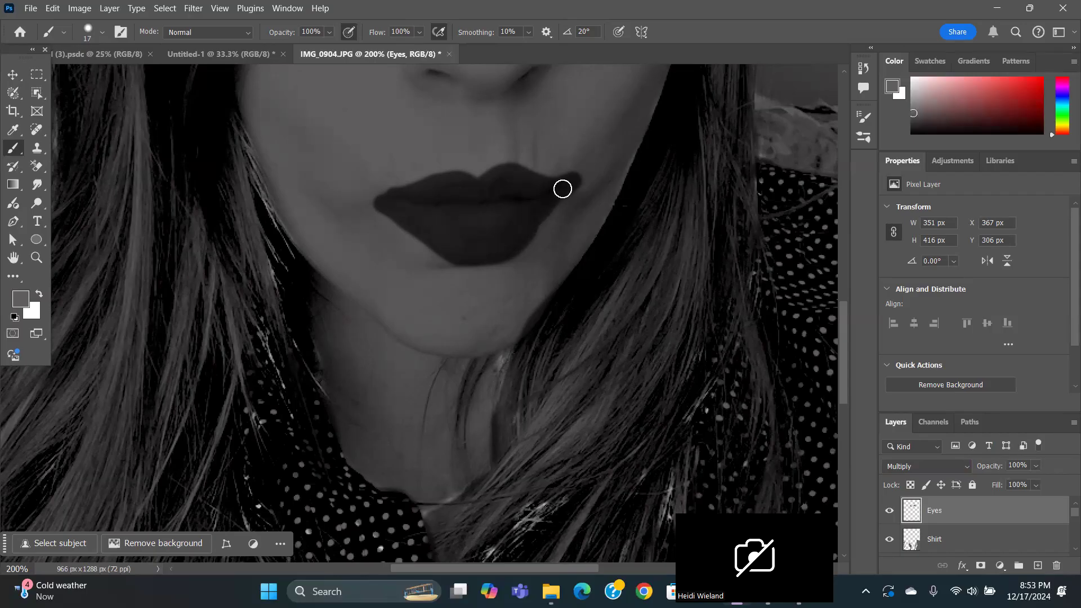
left_click_drag(498, 243, 471, 240)
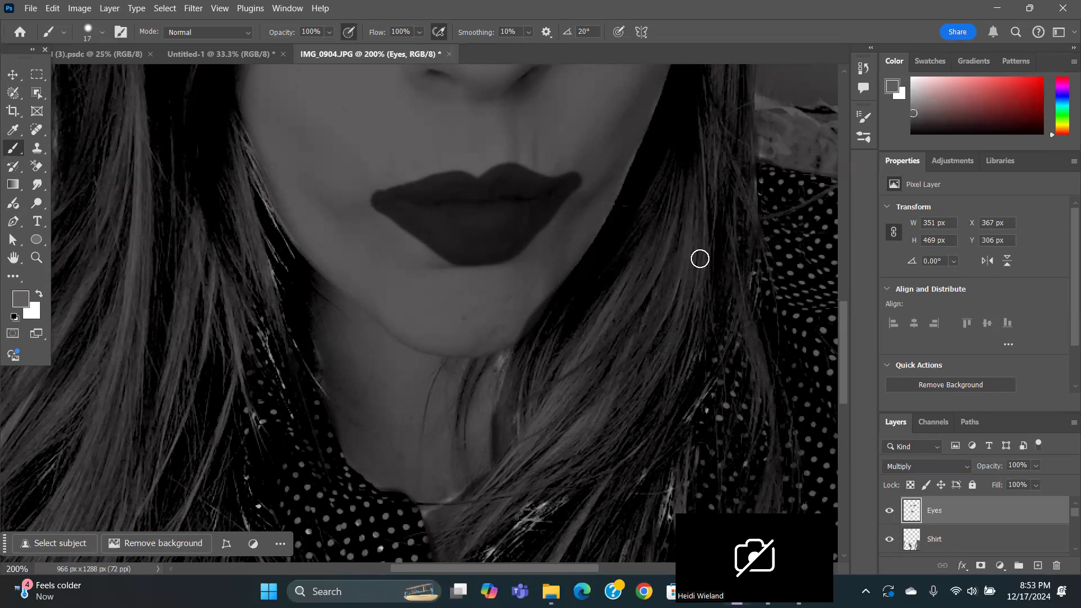
Add a Hue/Saturation adjustment layer above the Eyes layer and clip it to that layer.
key("ctrl+minus")
key("ctrl+minus")
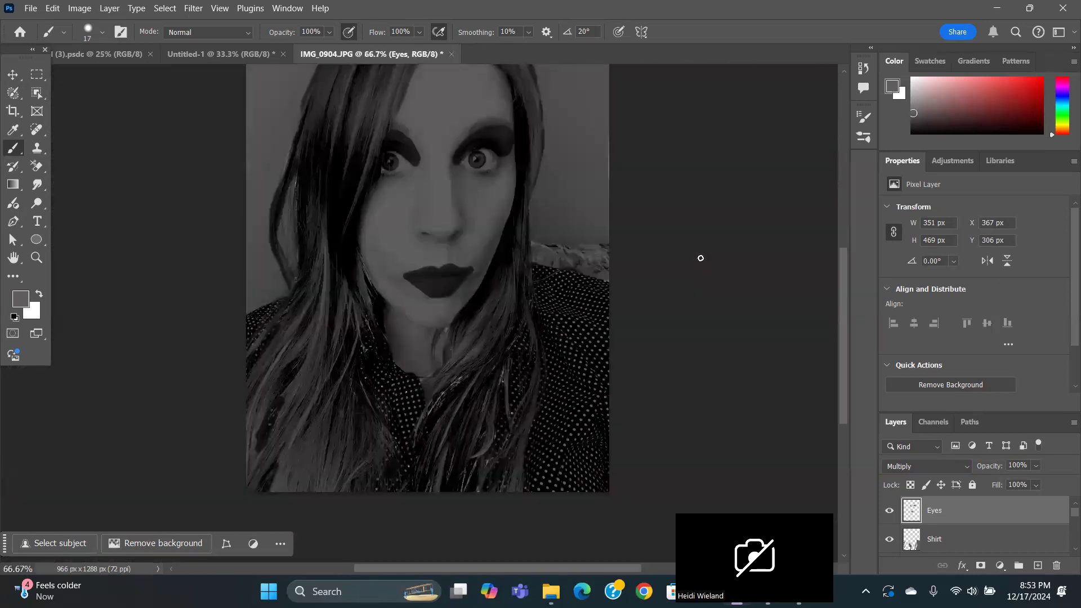
key("ctrl+minus")
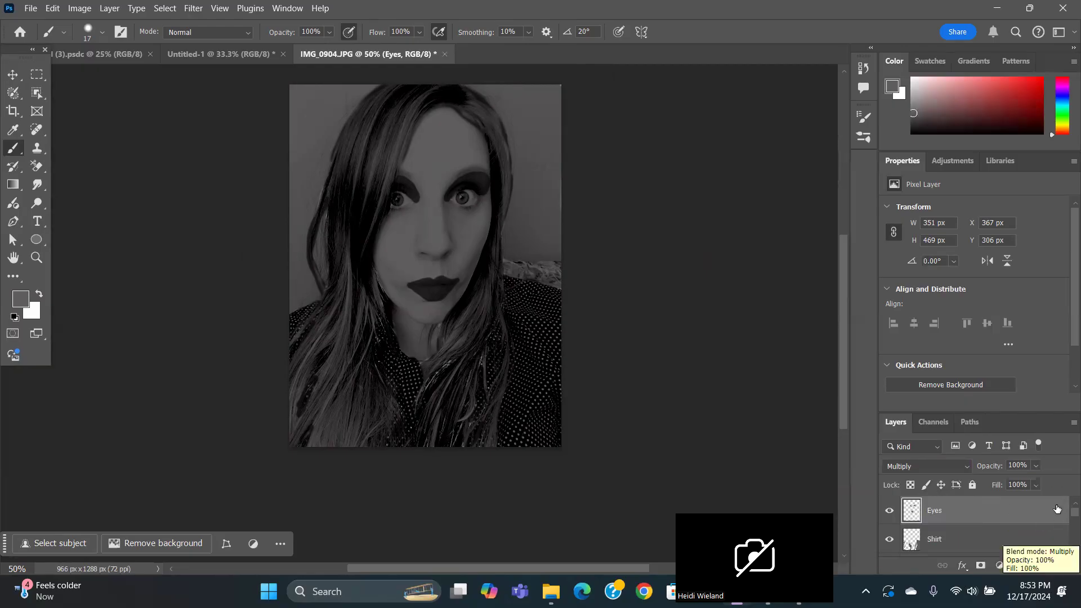
left_click(947, 159)
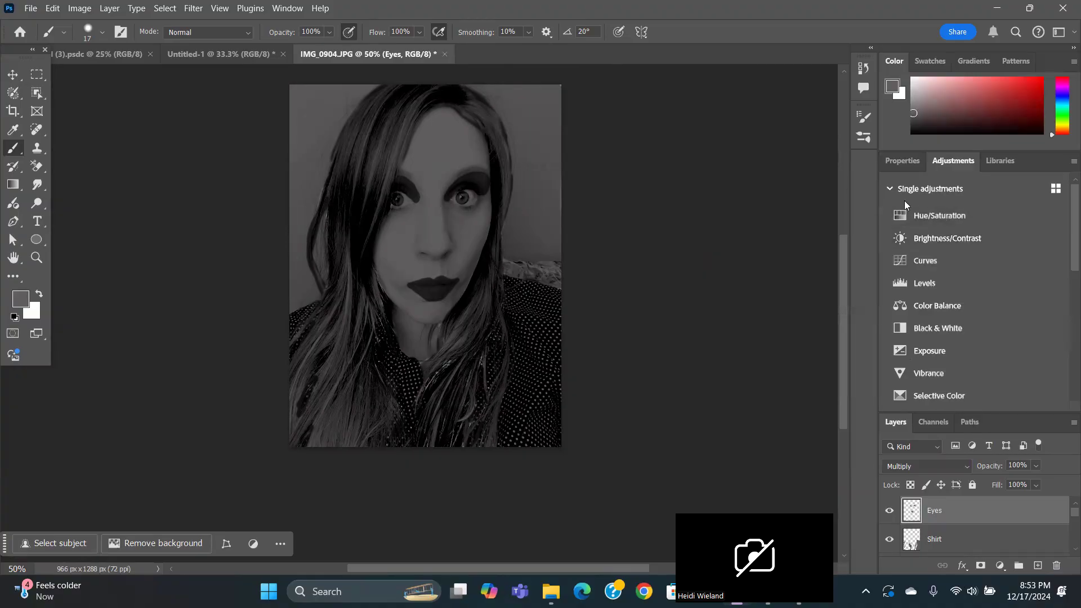
left_click(928, 217)
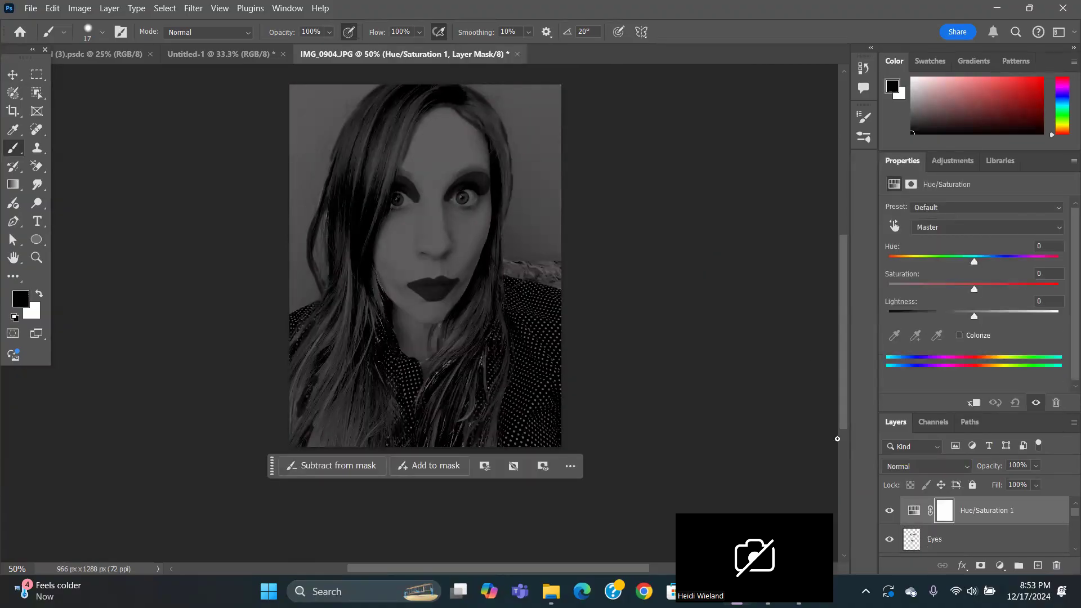
mouse_move(974, 260)
left_mouse_down()
mouse_move(1016, 261)
mouse_move(973, 262)
mouse_move(970, 276)
mouse_move(974, 268)
left_mouse_up()
left_click_drag(975, 263, 974, 264)
left_click(975, 403)
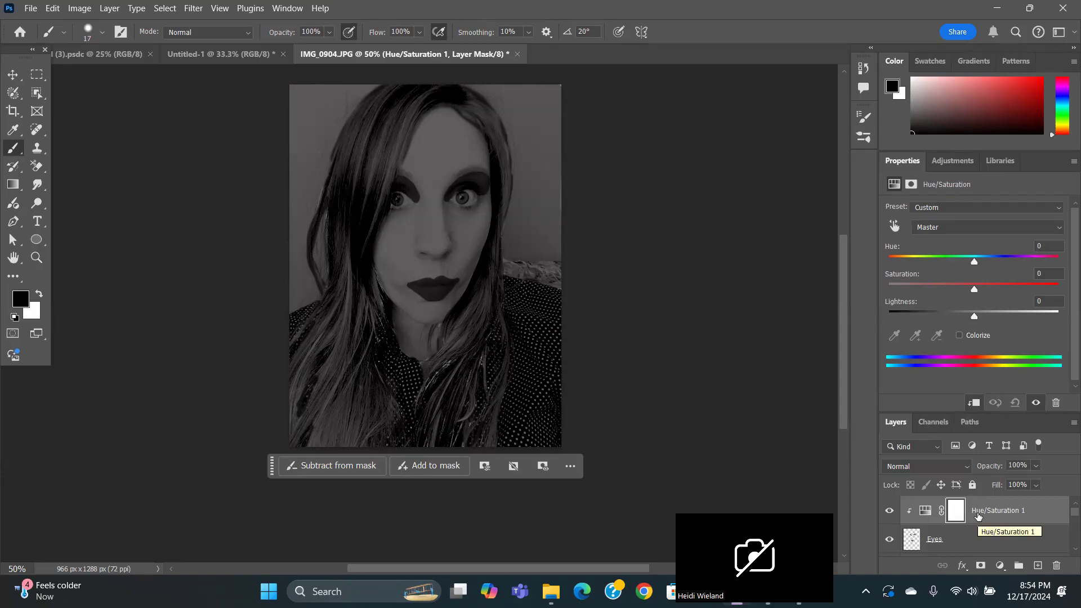
Turn on Colorize for the Hue/Saturation adjustment and set Saturation to 100 and Hue to 318 for the eyeshadow and lips.
left_click(959, 335)
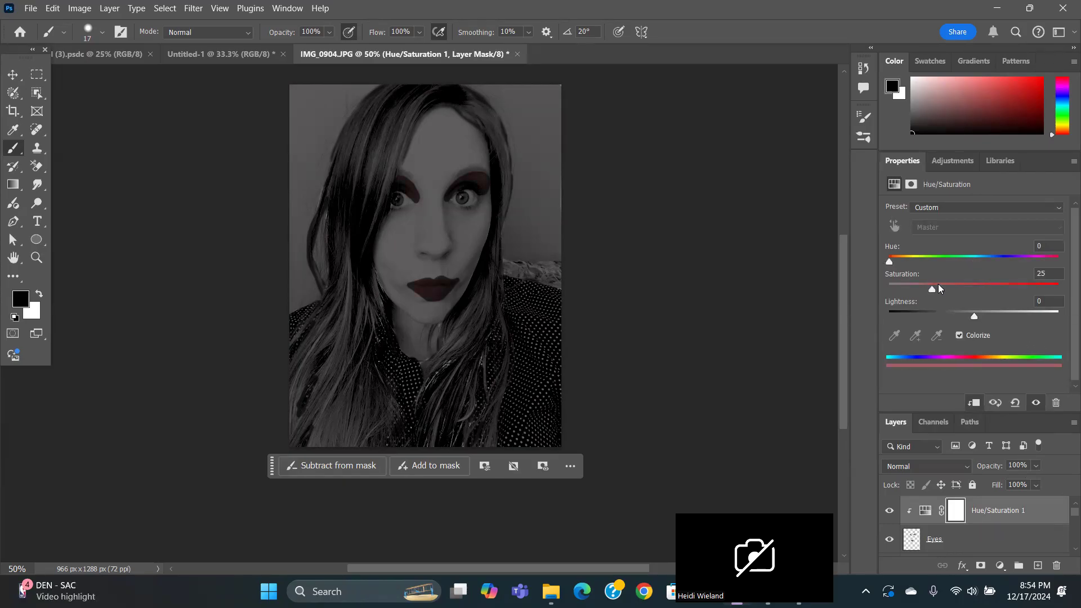
left_click_drag(932, 291, 1066, 285)
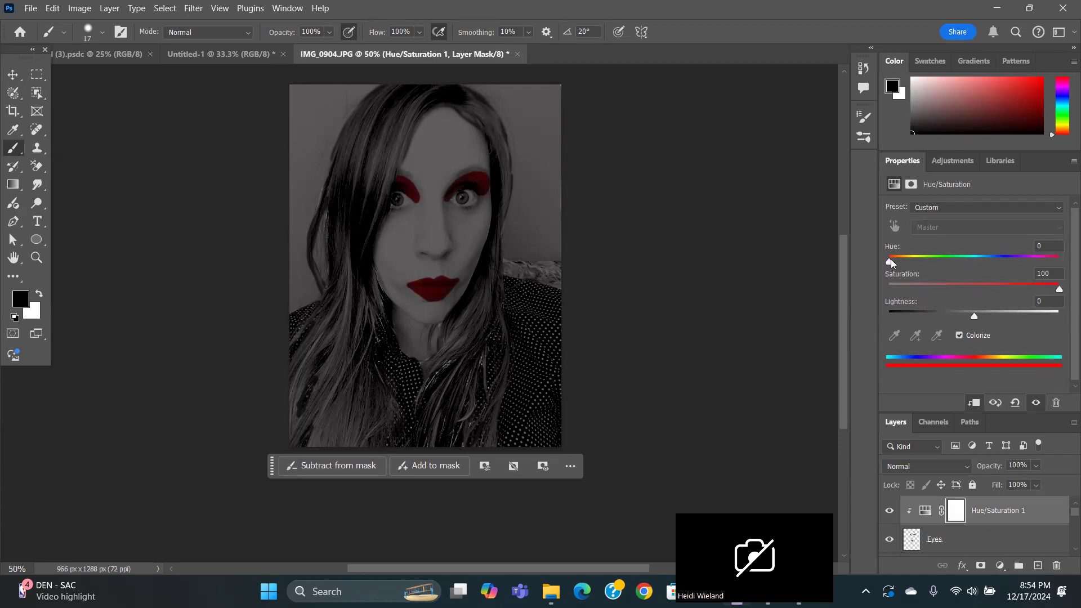
left_click_drag(888, 261, 1031, 262)
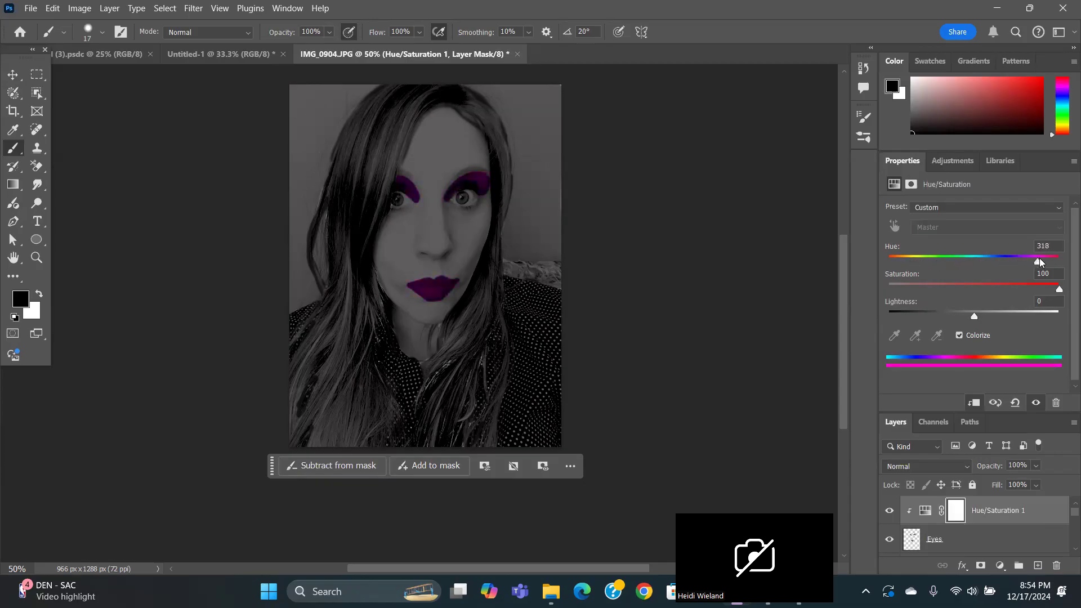
Shift the eyeshadow and lip color to Hue 330 and raise its Lightness to +31.
left_click_drag(1046, 257, 1052, 257)
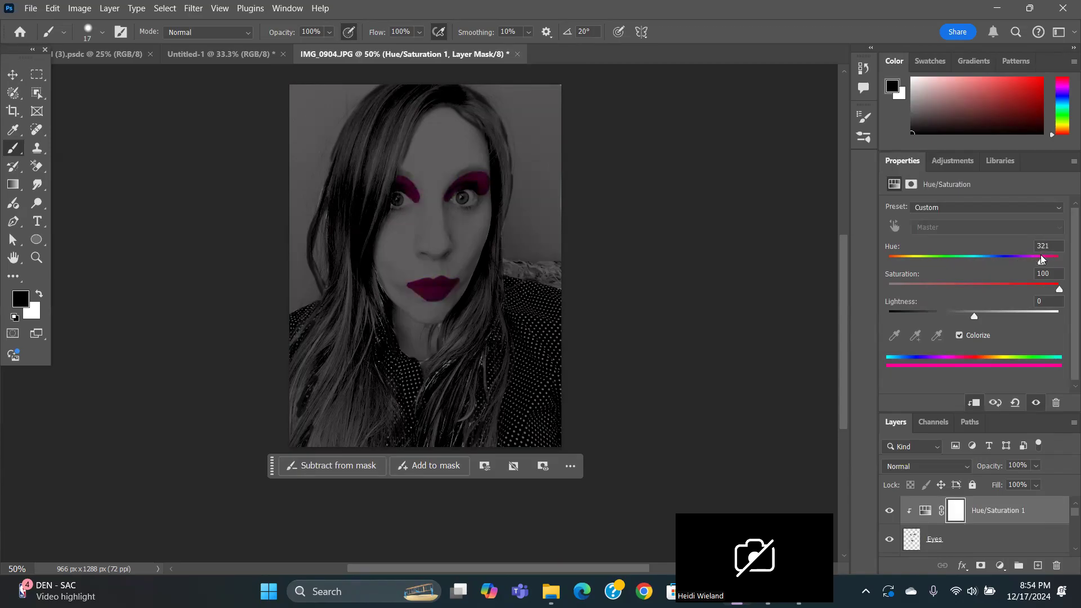
left_click_drag(1040, 255, 1044, 256)
left_click_drag(972, 316, 1006, 317)
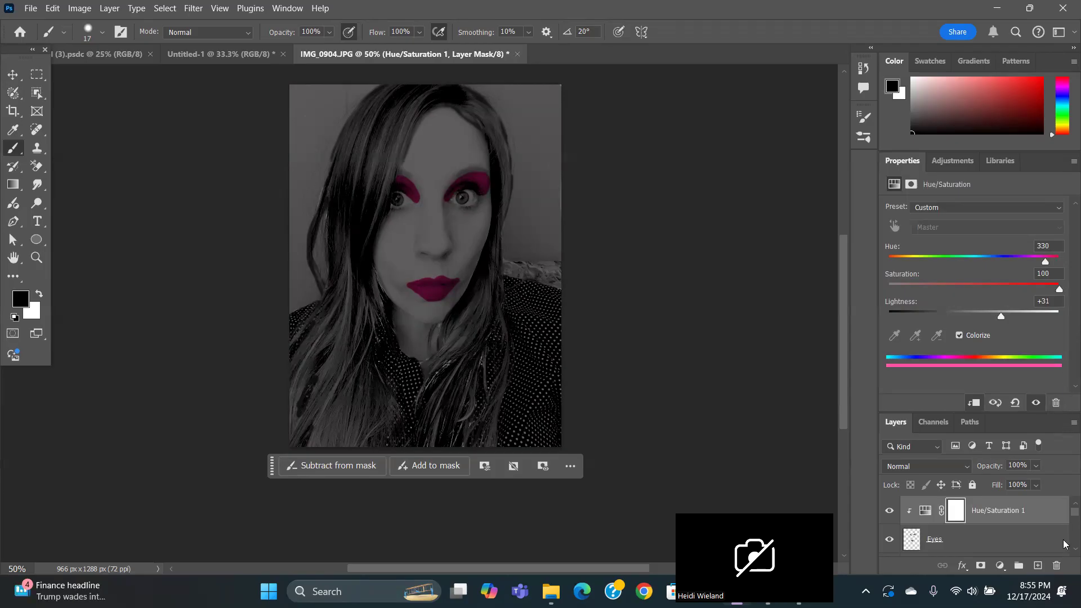
Add a Hue/Saturation adjustment layer above the Shirt layer and clip it to that layer.
scroll(1063, 550, "down", 1)
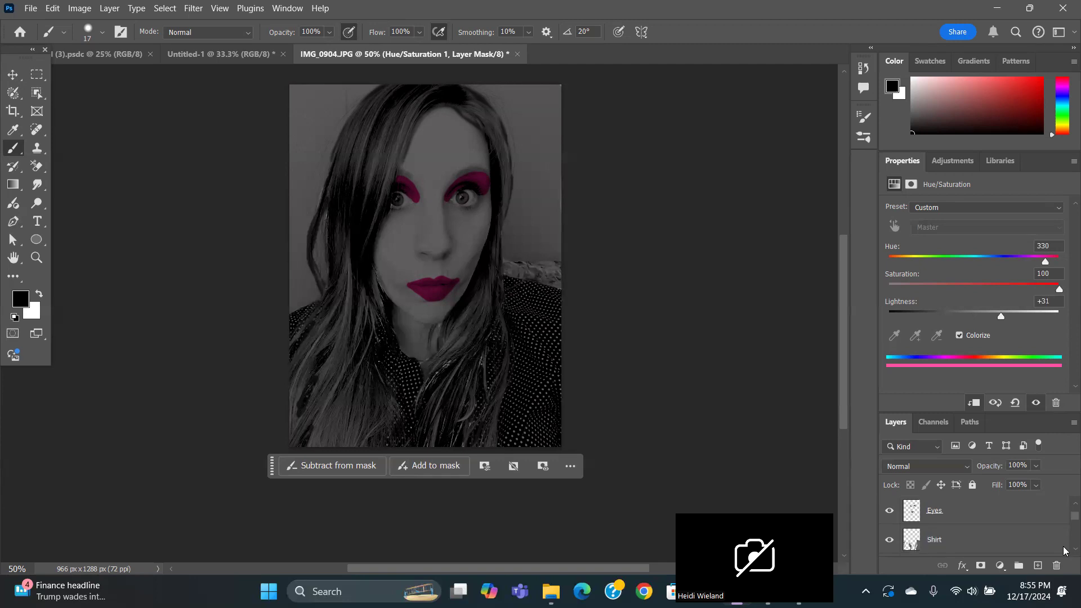
left_click(912, 543)
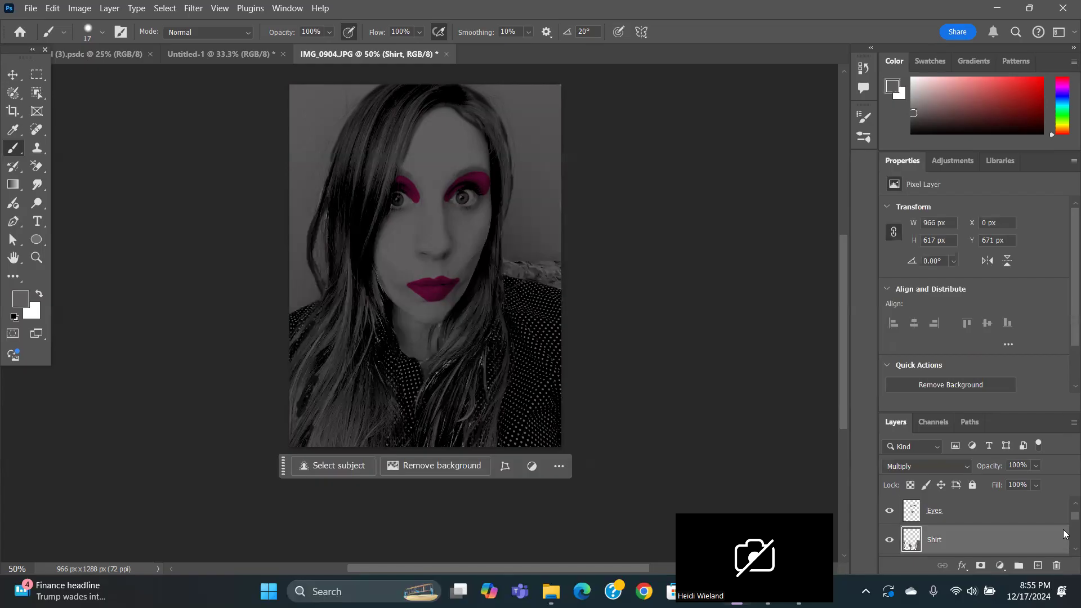
left_click(939, 164)
left_click(940, 215)
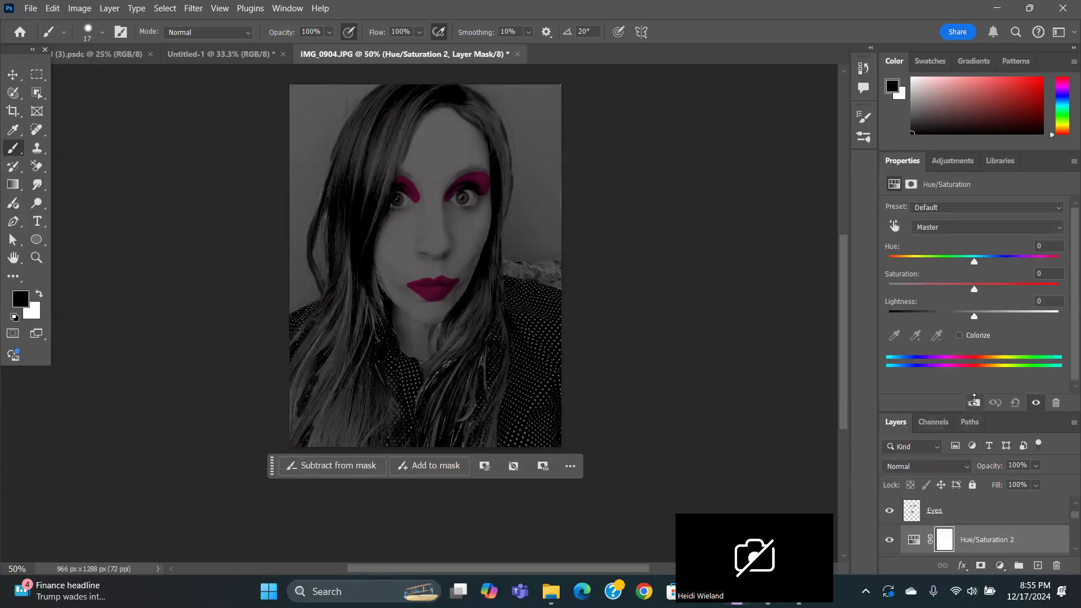
left_click(974, 401)
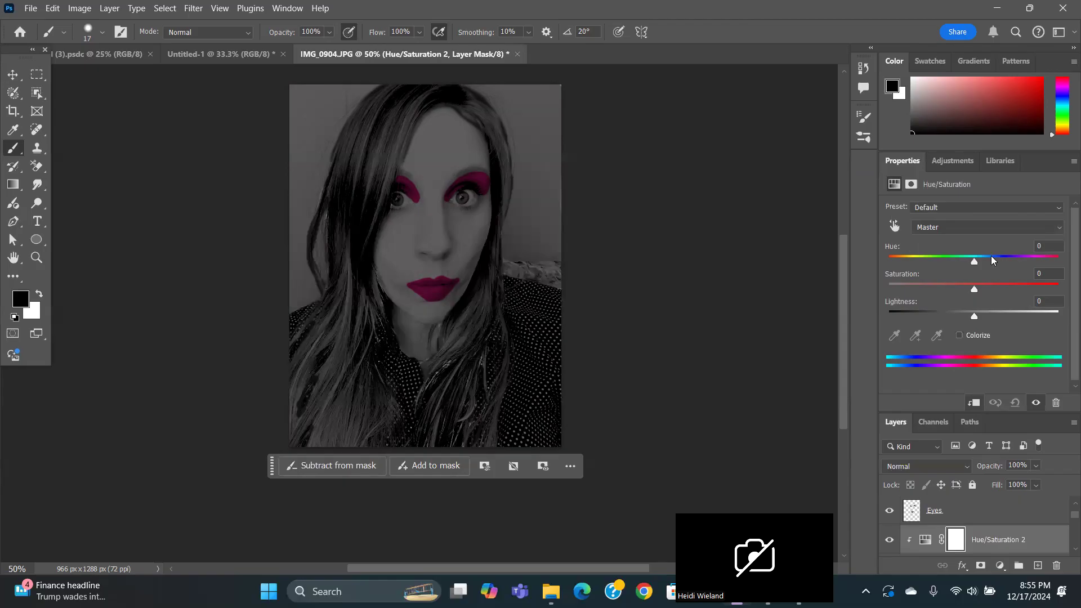
Colorize the shirt with Saturation 100 and Hue 73 in its Hue/Saturation adjustment.
left_click(959, 334)
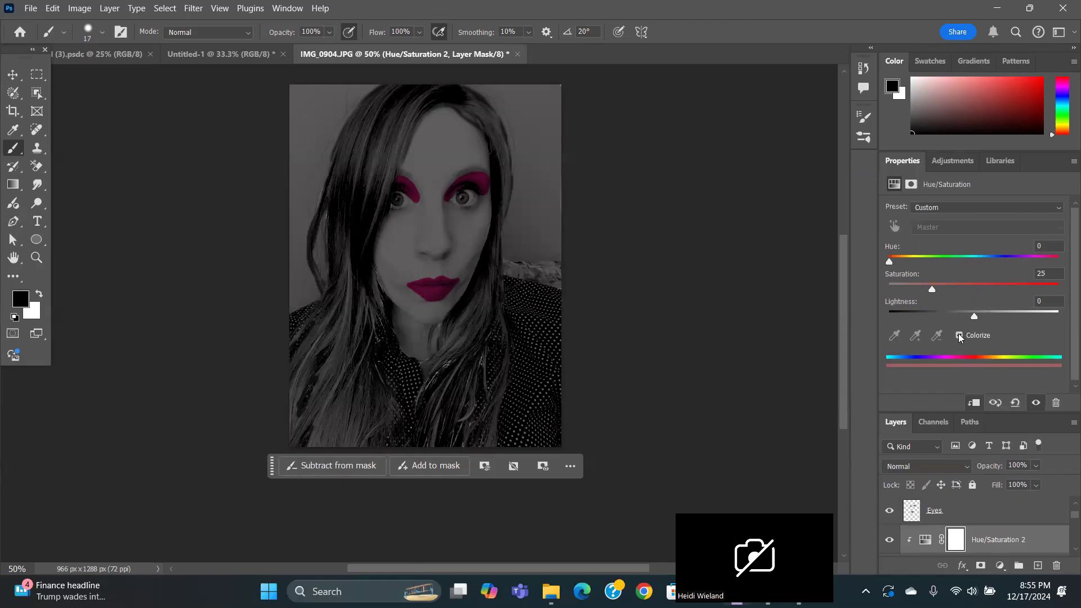
left_click_drag(932, 290, 1061, 289)
left_click_drag(889, 261, 923, 263)
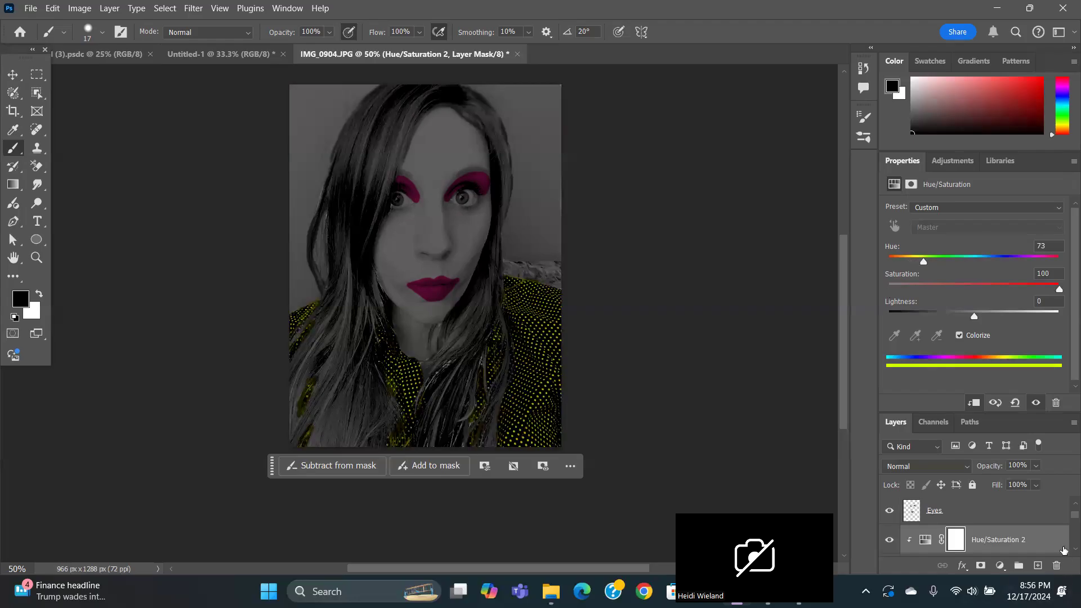
Add a Hue/Saturation adjustment layer above the Hair layer and clip it to that layer.
scroll(1063, 555, "down", 1)
scroll(1063, 555, "down", 1)
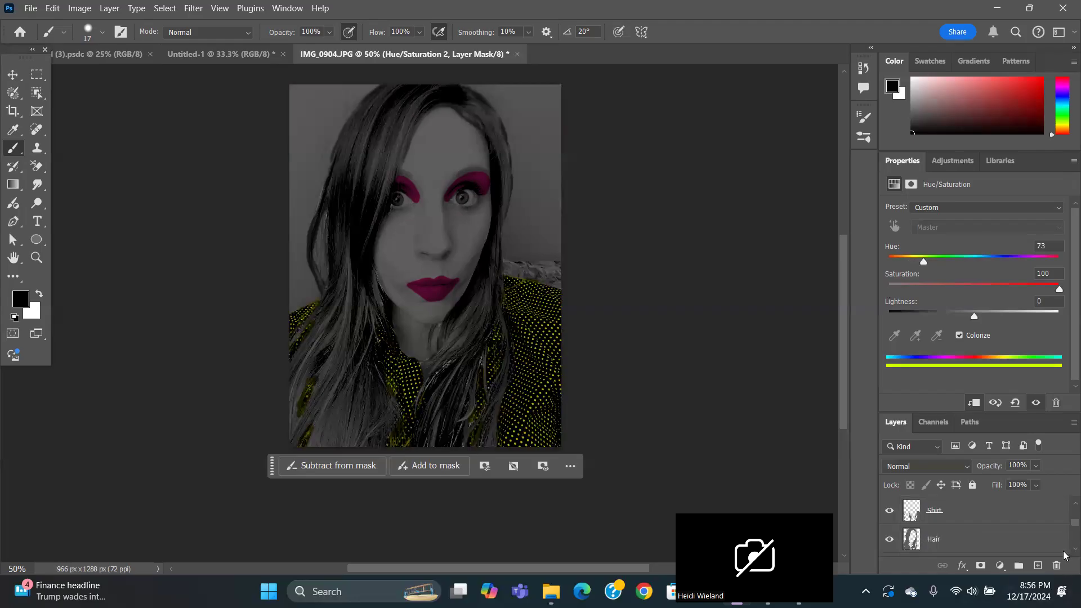
scroll(1063, 554, "down", 1)
scroll(1067, 507, "up", 1)
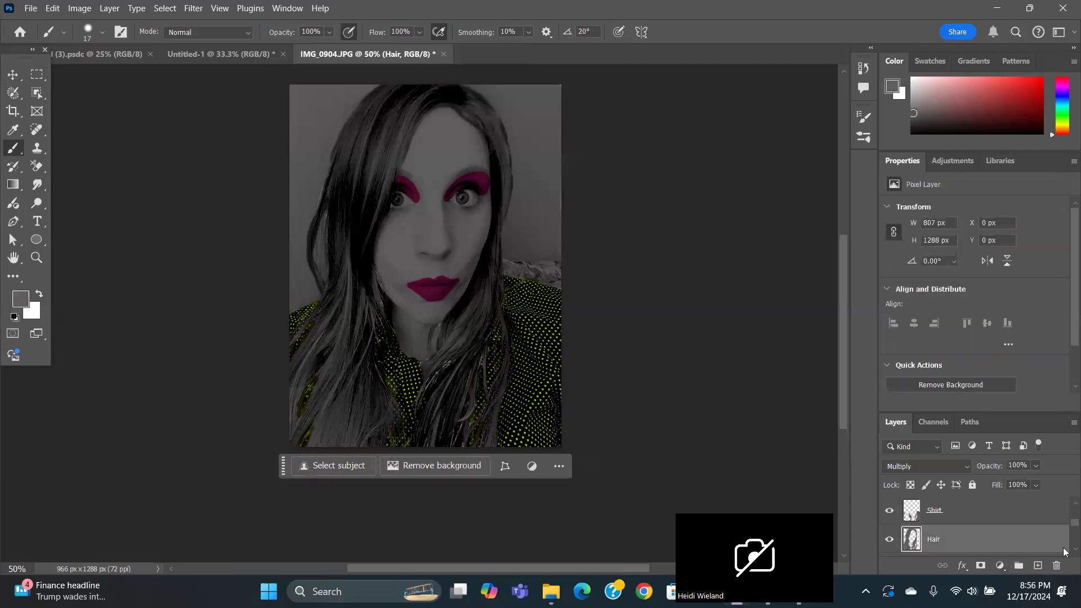
left_click(954, 163)
left_click(929, 216)
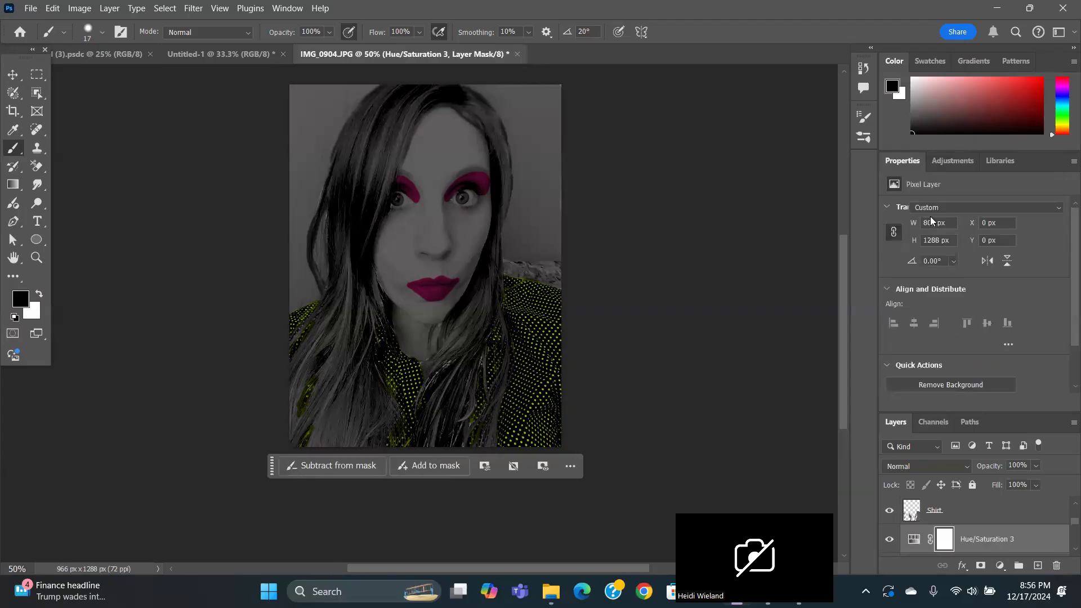
left_click(975, 404)
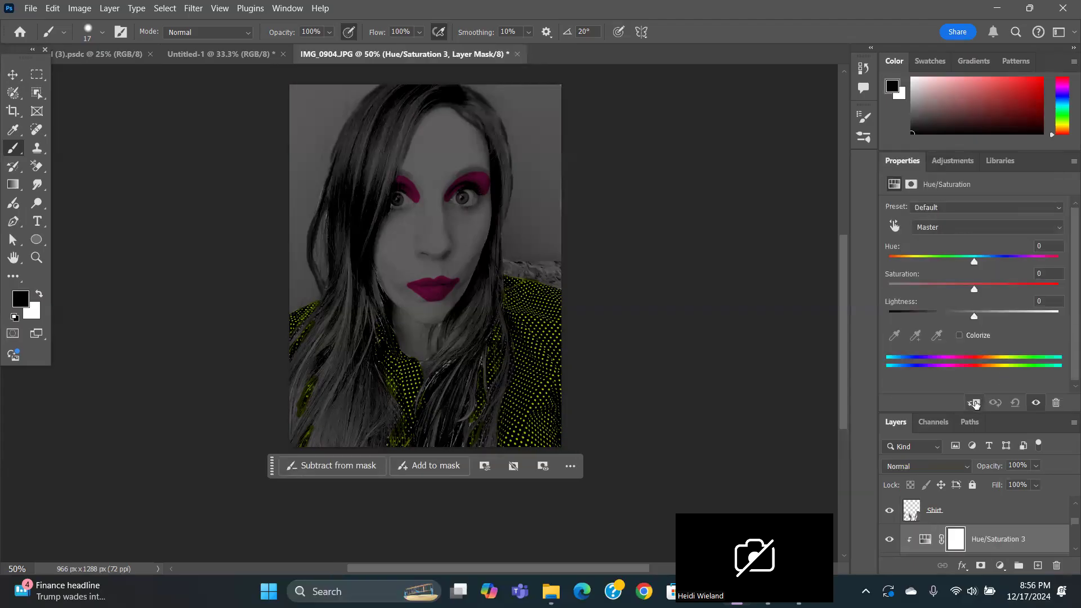
Colorize the hair with Saturation 100 and Hue 220 in its Hue/Saturation adjustment.
left_click(958, 336)
left_click_drag(932, 289, 1065, 289)
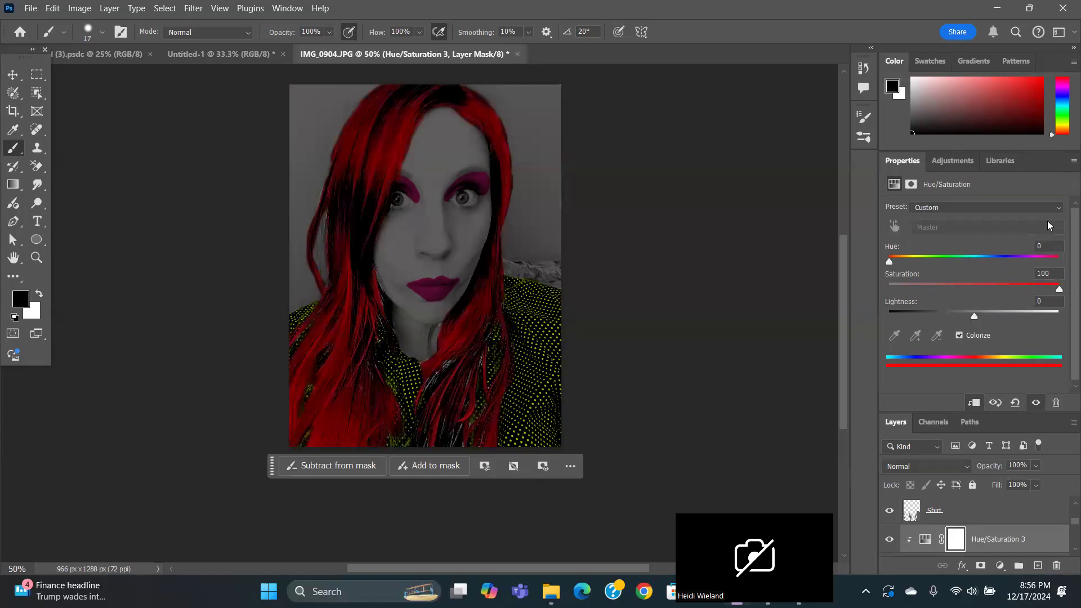
left_click_drag(890, 262, 991, 260)
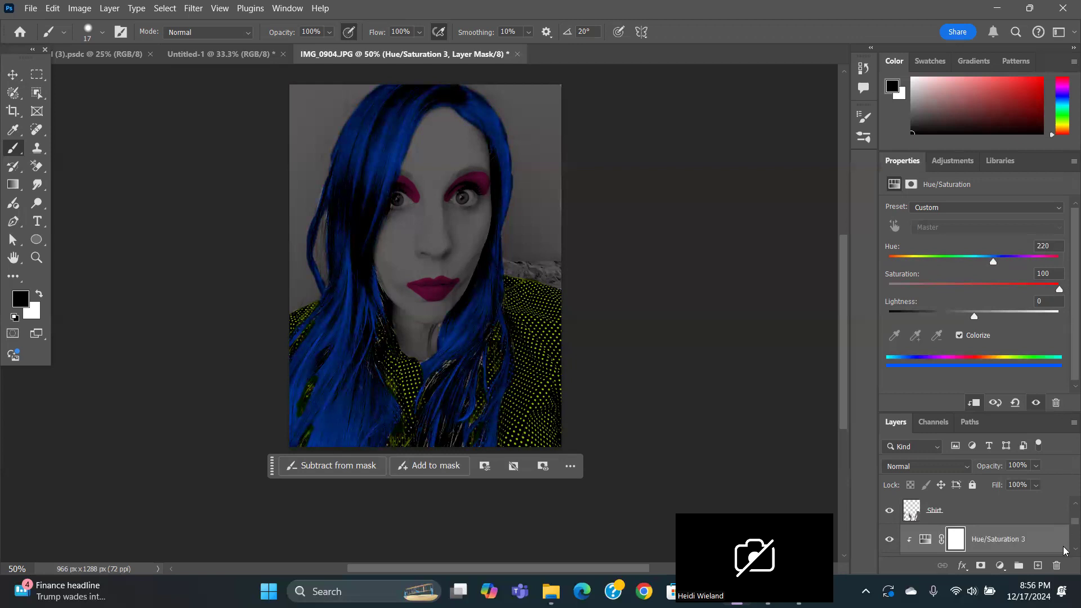
Add a Hue/Saturation adjustment layer above the Face/Neck layer and clip it to that layer.
scroll(1063, 551, "down", 1)
scroll(1064, 550, "down", 2)
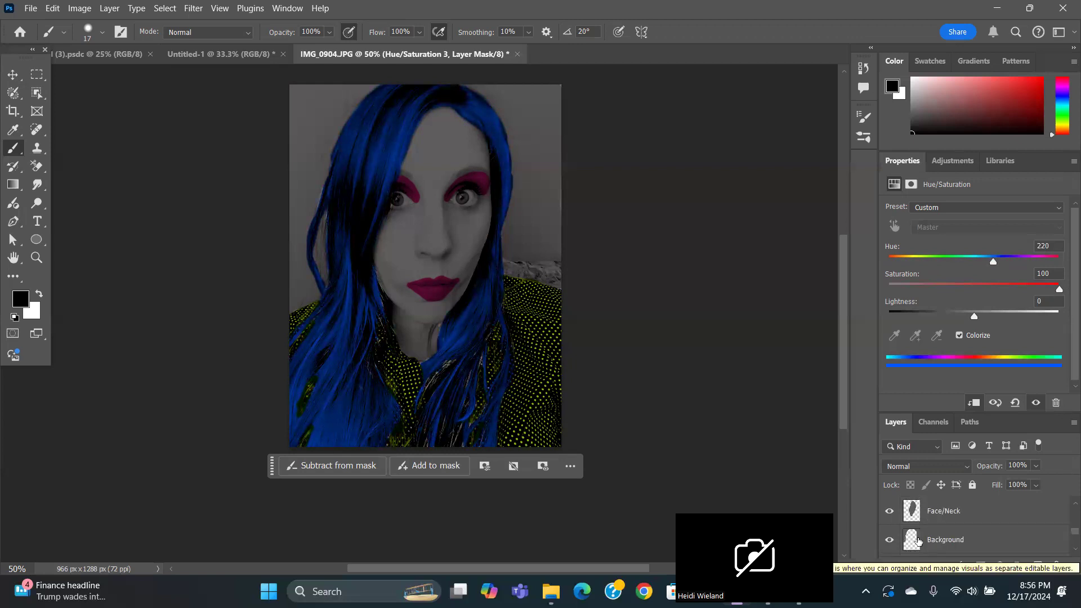
left_click(913, 511)
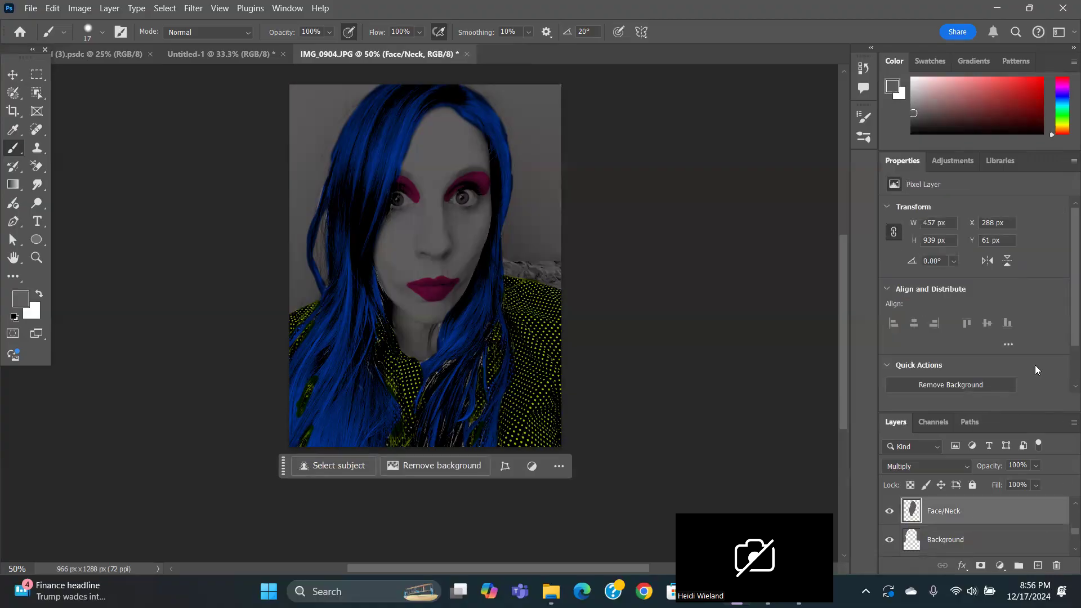
left_click(943, 162)
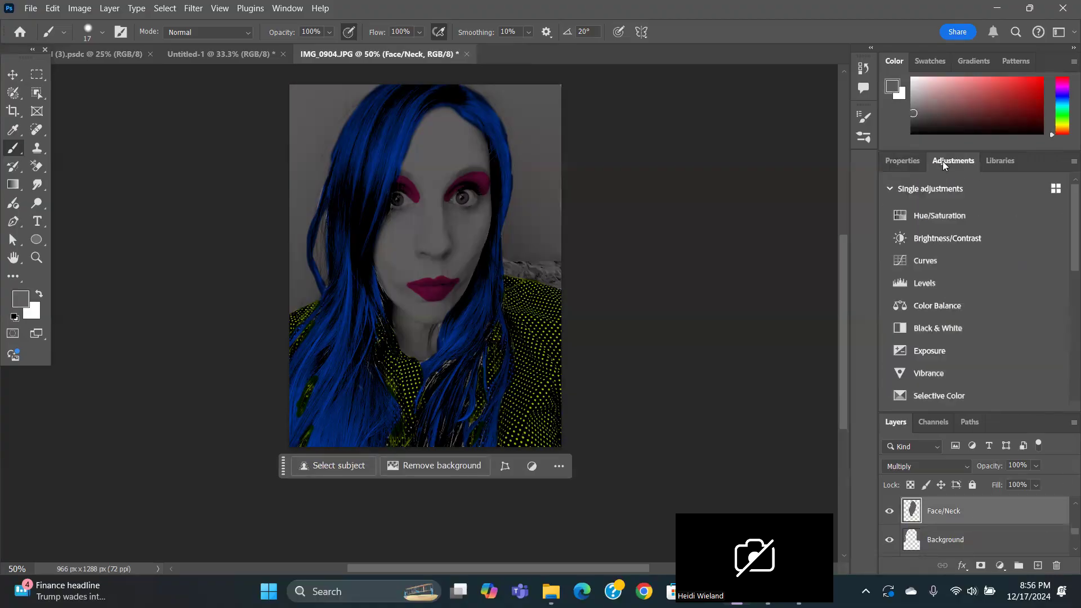
left_click(941, 216)
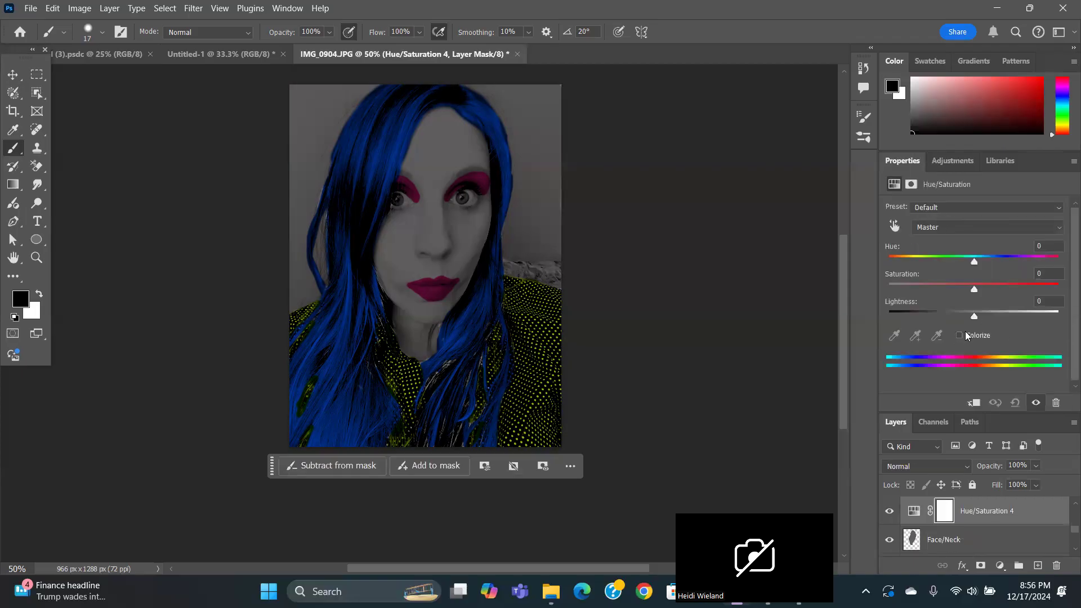
left_click(974, 402)
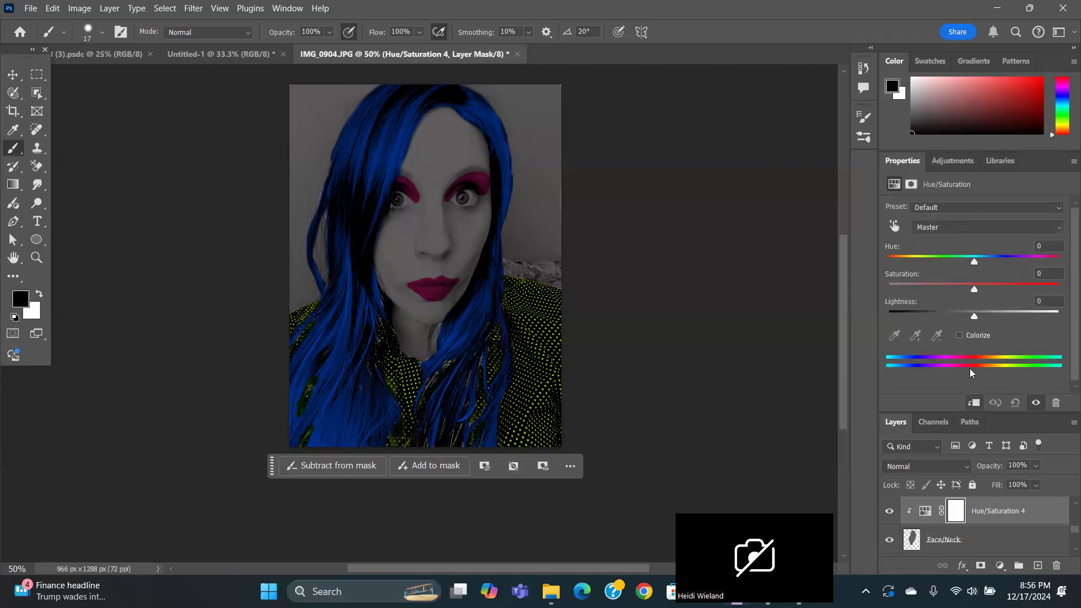
Colorize the face and neck with Saturation 32 and Hue 6 in their Hue/Saturation adjustment.
left_click(958, 336)
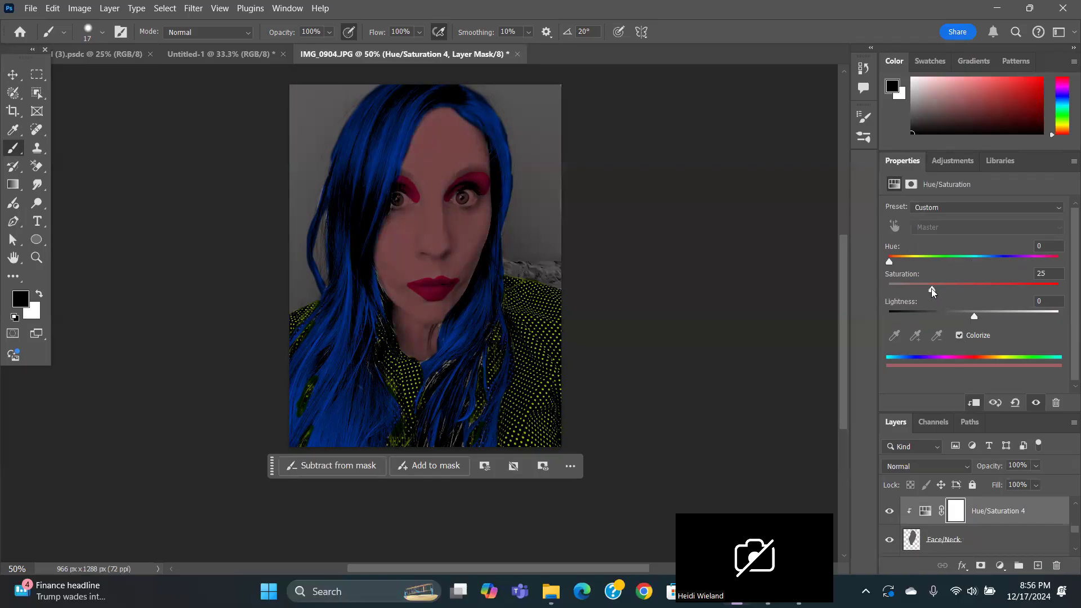
left_click_drag(934, 288, 943, 288)
mouse_move(889, 262)
left_mouse_down()
mouse_move(913, 264)
mouse_move(892, 262)
left_mouse_up()
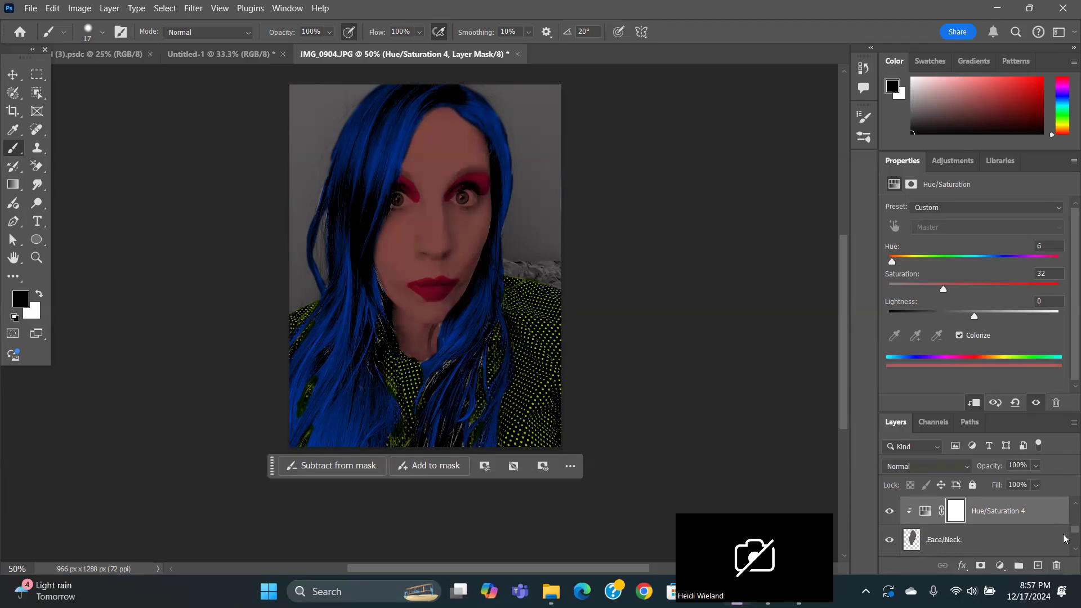
Compare the skin with and without its color by hiding and showing the Face/Neck Hue/Saturation adjustment twice.
left_click(888, 511)
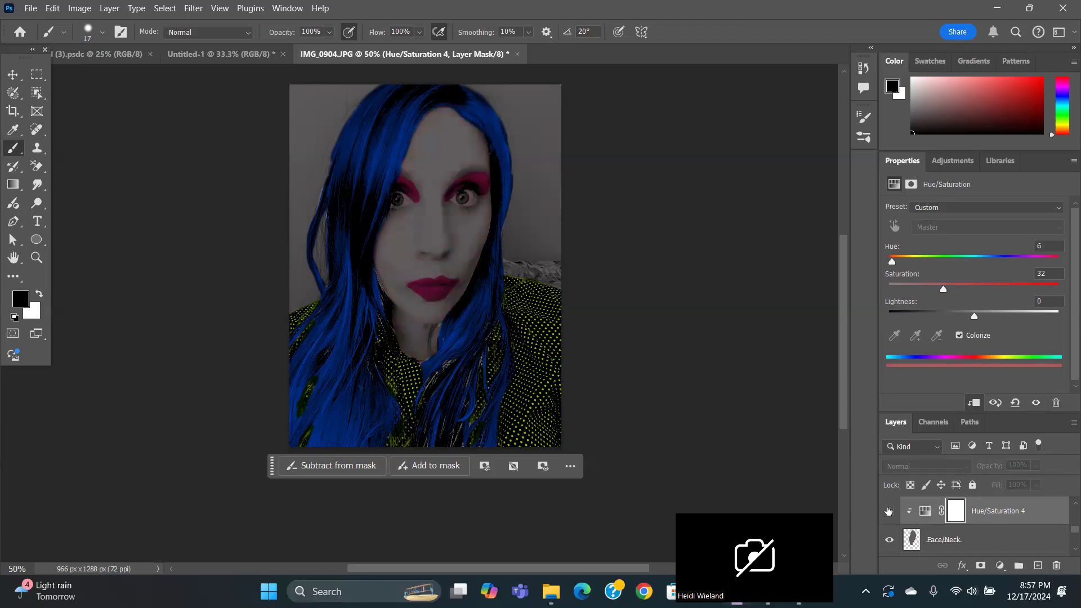
left_click(889, 511)
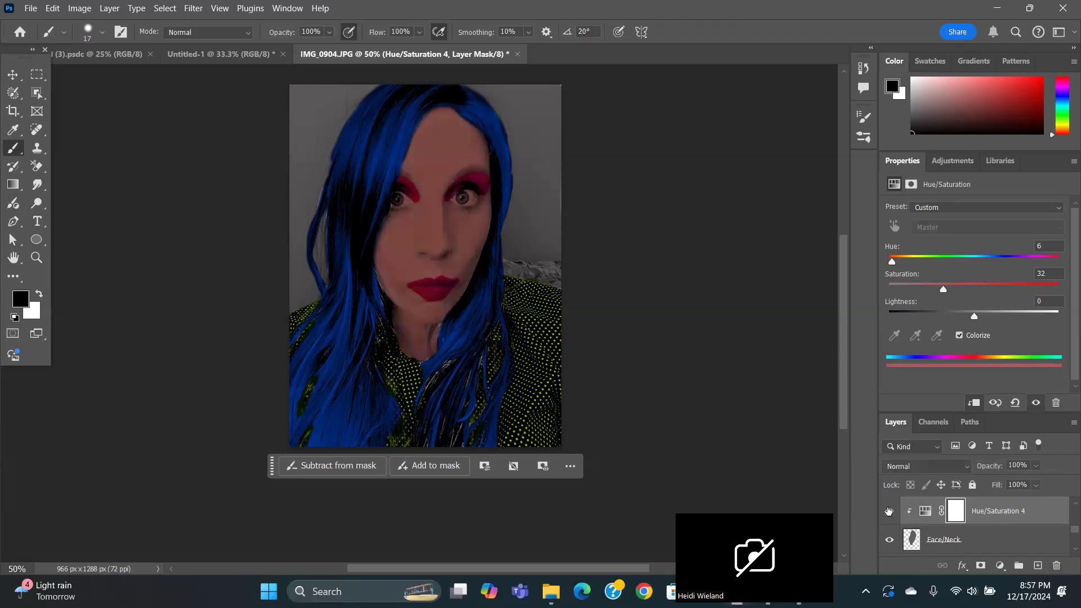
left_click(889, 511)
left_click(888, 511)
Add a Hue/Saturation adjustment layer above the painted Background layer and clip it to that layer.
scroll(1065, 550, "down", 1)
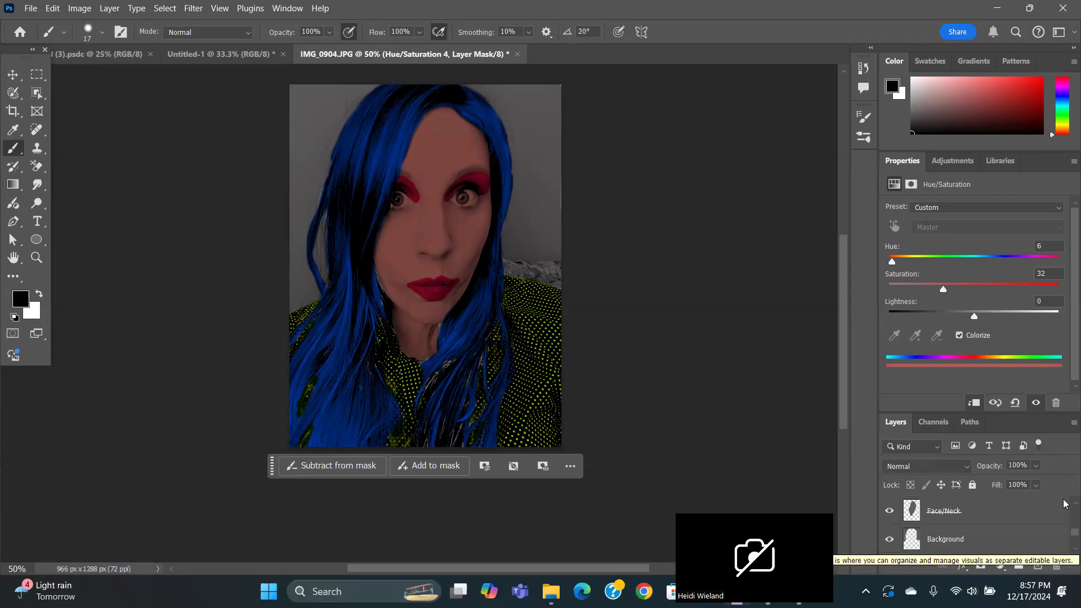
scroll(1064, 503, "up", 1)
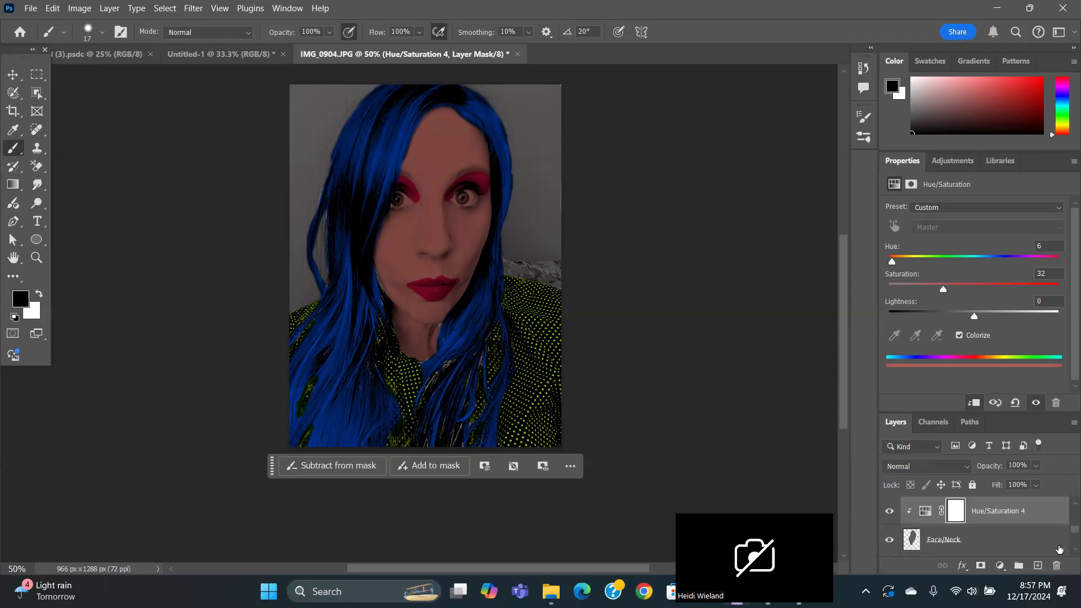
scroll(1064, 554, "down", 2)
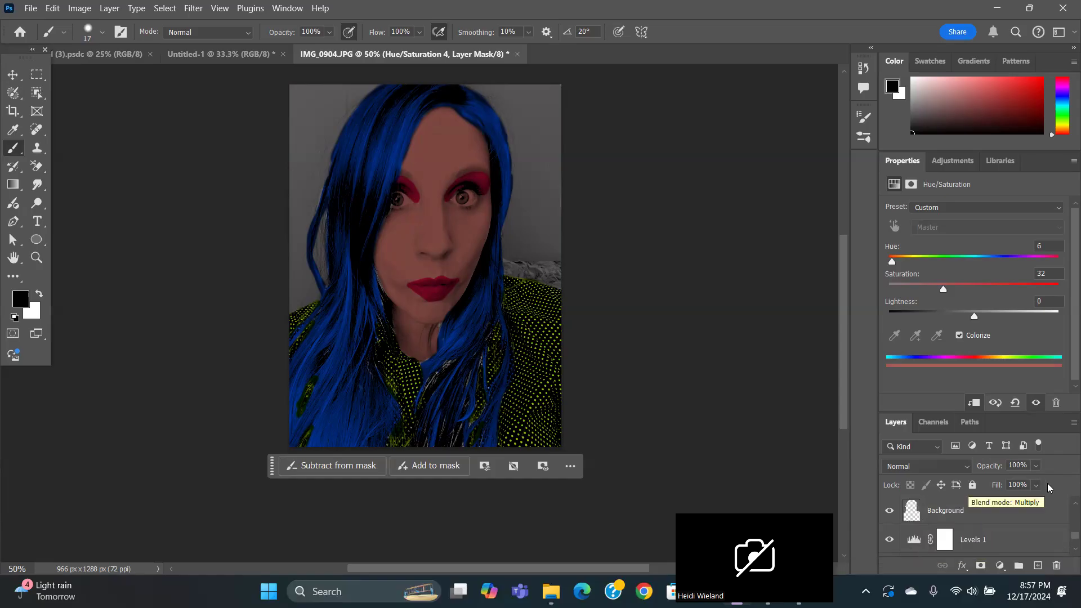
left_click(924, 511)
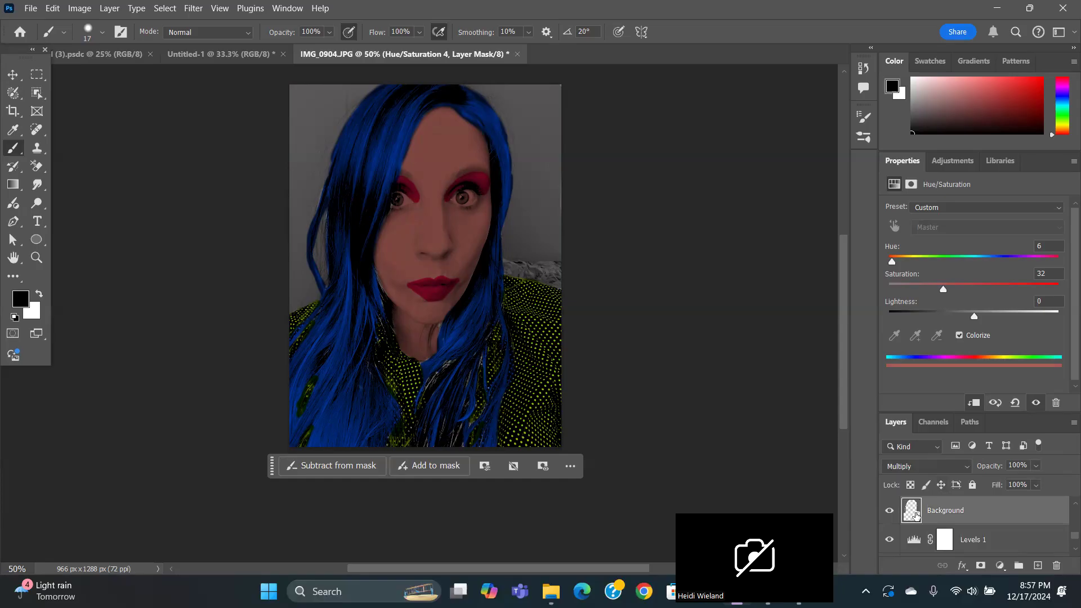
left_click(954, 160)
left_click(926, 223)
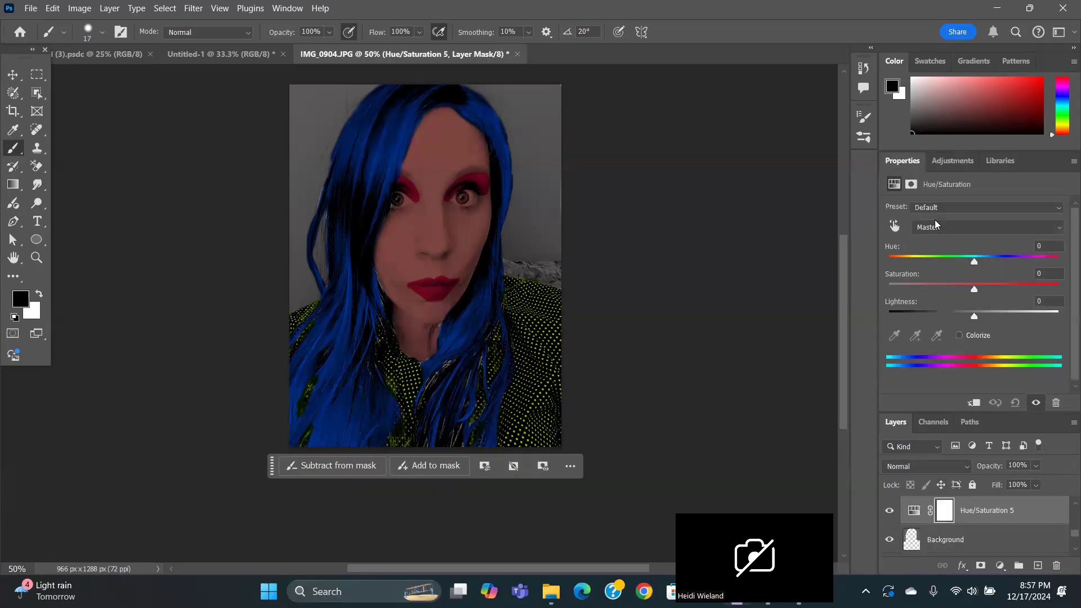
left_click(974, 403)
Colorize the background with Saturation 100 and Hue 275 in its Hue/Saturation adjustment.
left_click(958, 335)
left_click_drag(932, 289, 1064, 281)
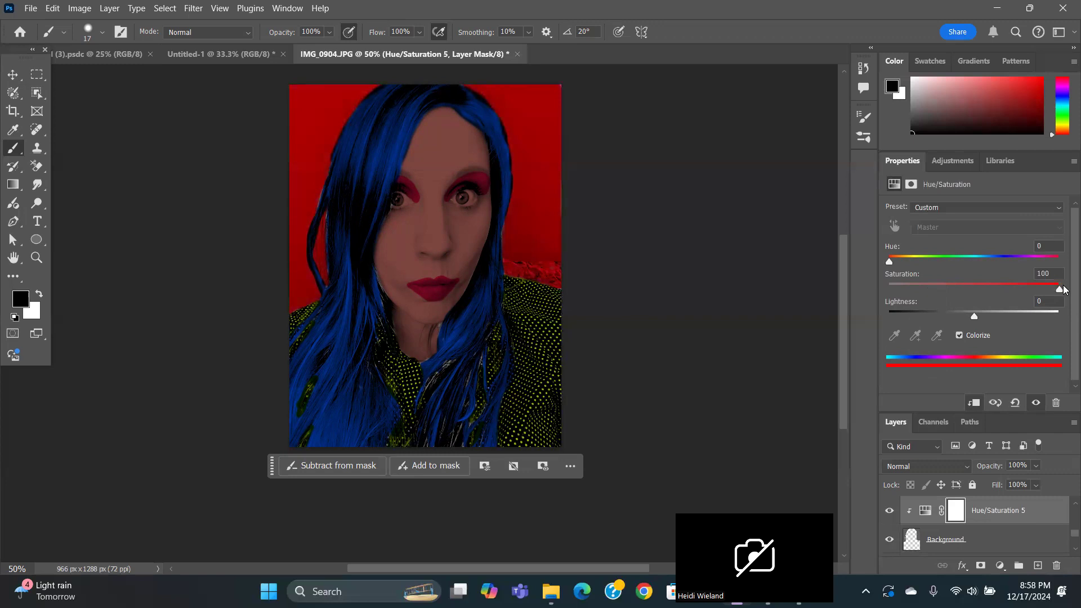
left_click_drag(889, 264, 1019, 258)
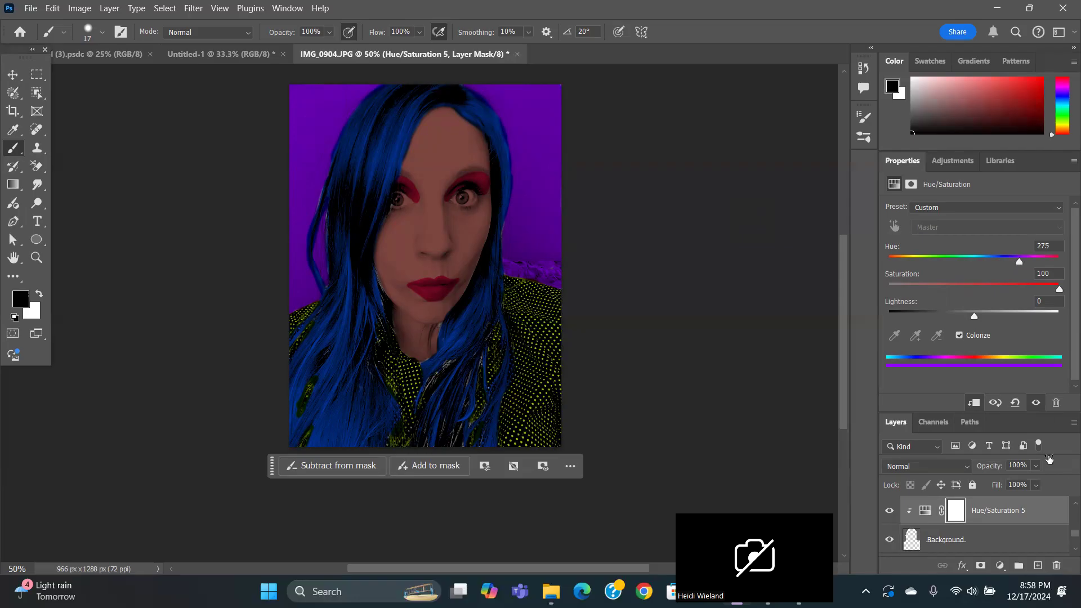
Flatten the colorized portrait into a single layer and switch to the Untitled-1 document.
scroll(1068, 546, "up", 3)
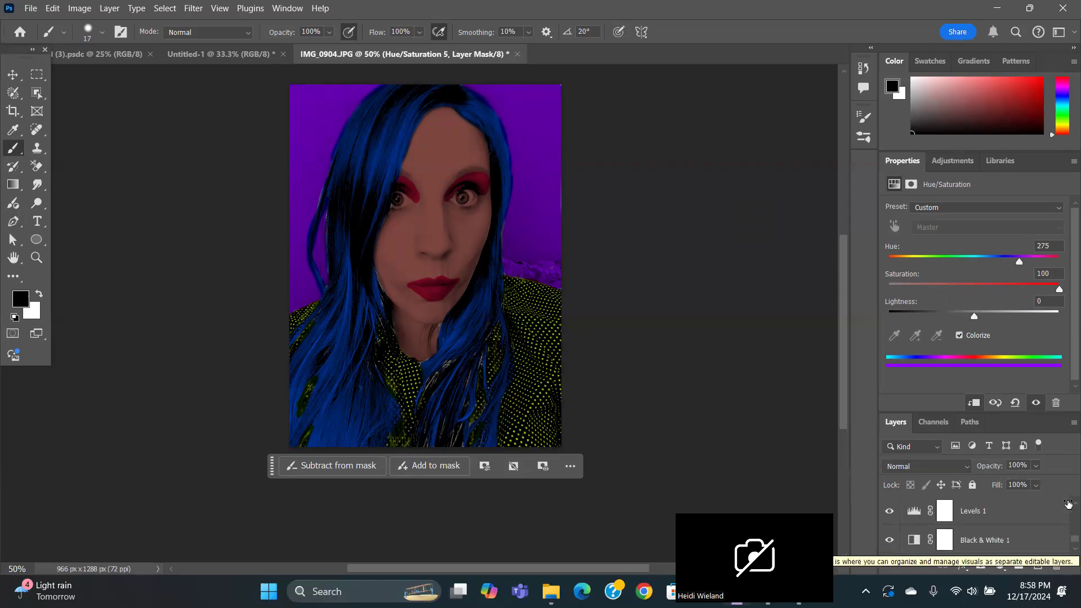
scroll(1068, 503, "down", 3)
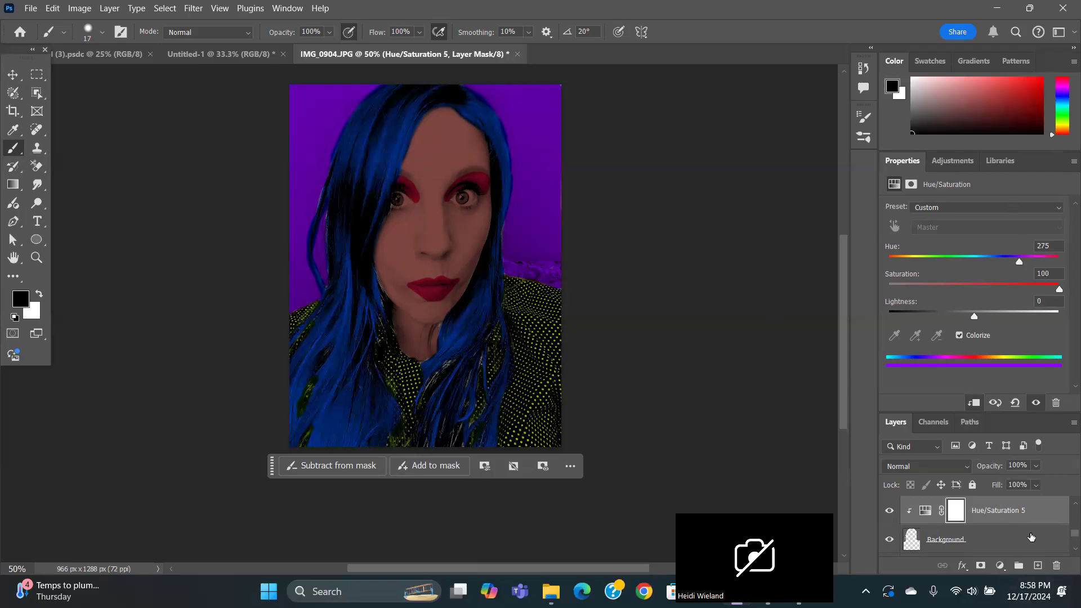
left_click(1071, 423)
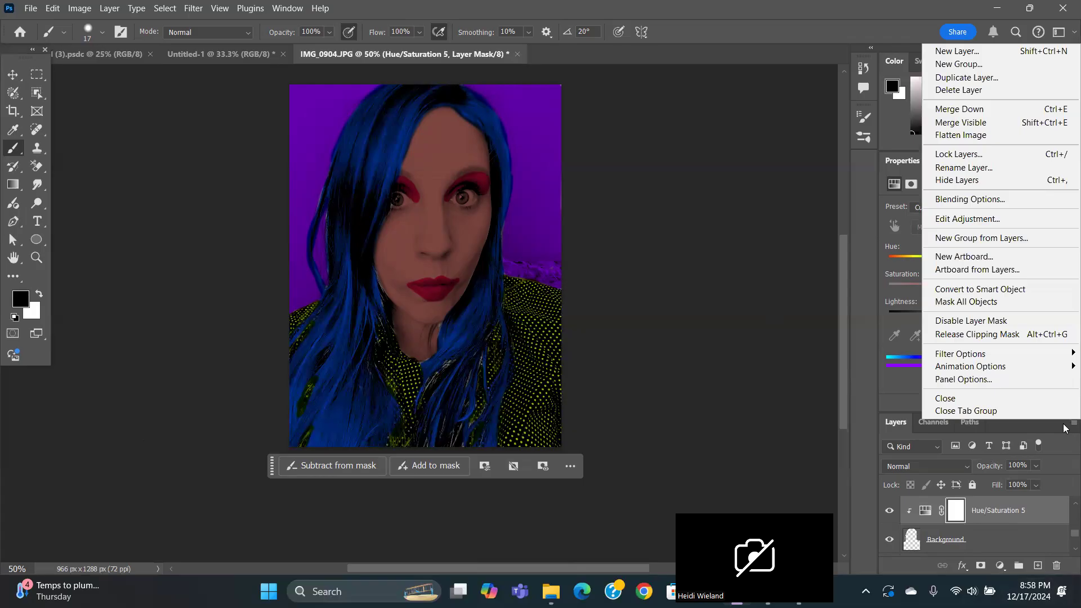
left_click(974, 134)
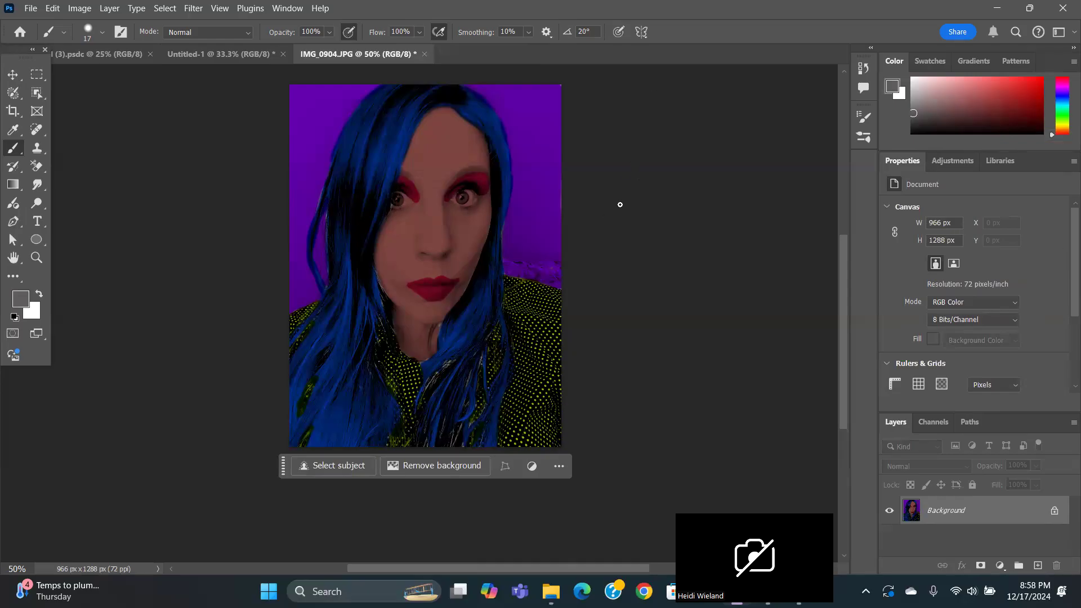
left_click(206, 54)
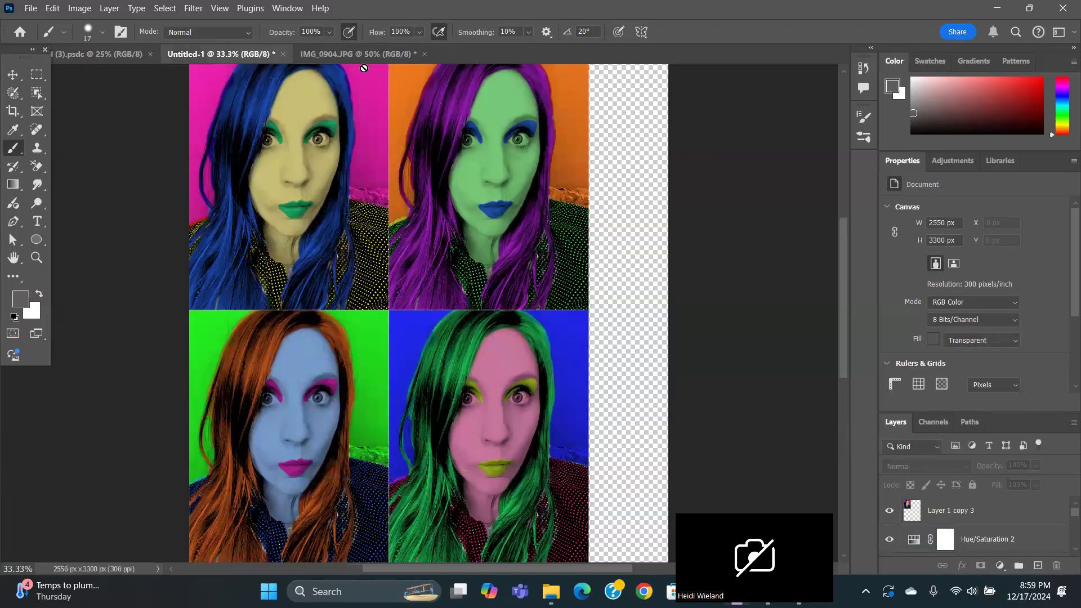
View the IMG_0904.JPG portrait, return to Untitled-1 and add a Hue/Saturation adjustment layer above Layer 1 copy 3.
left_click(326, 55)
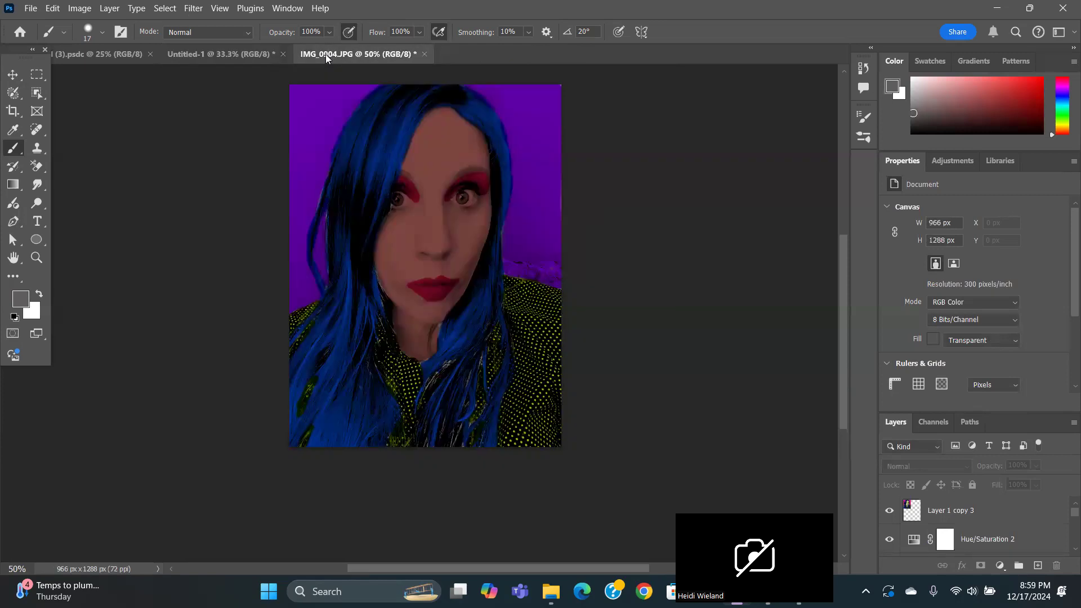
left_click(221, 54)
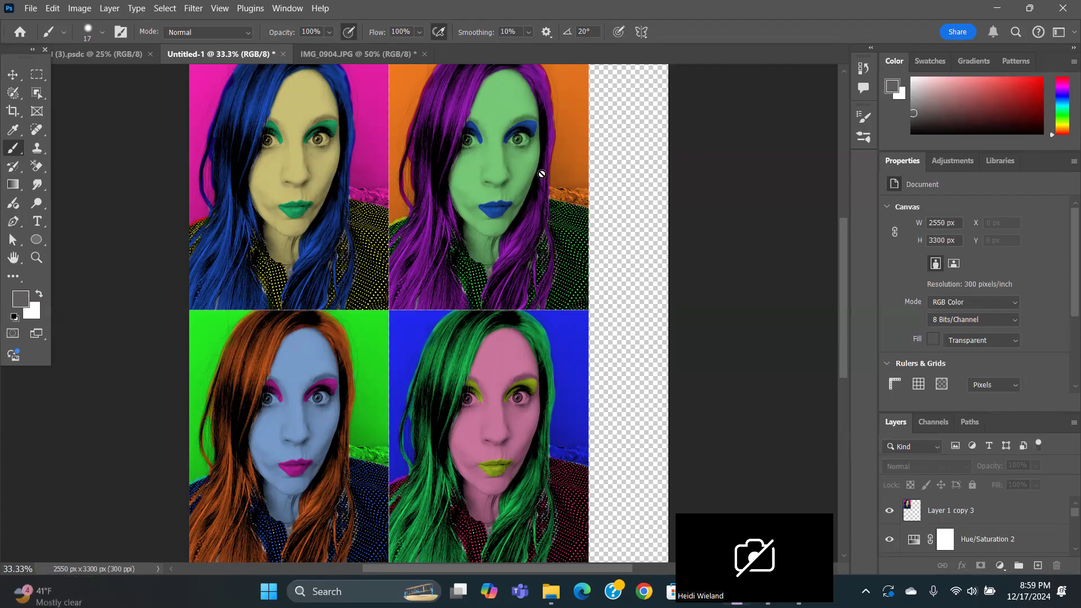
left_click(955, 164)
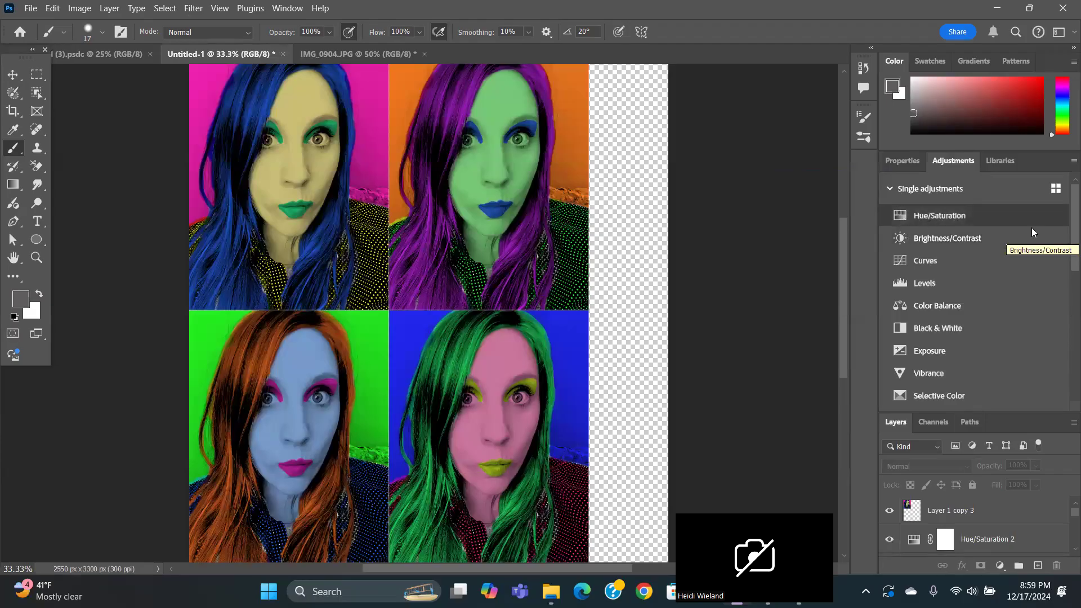
left_click(1031, 225)
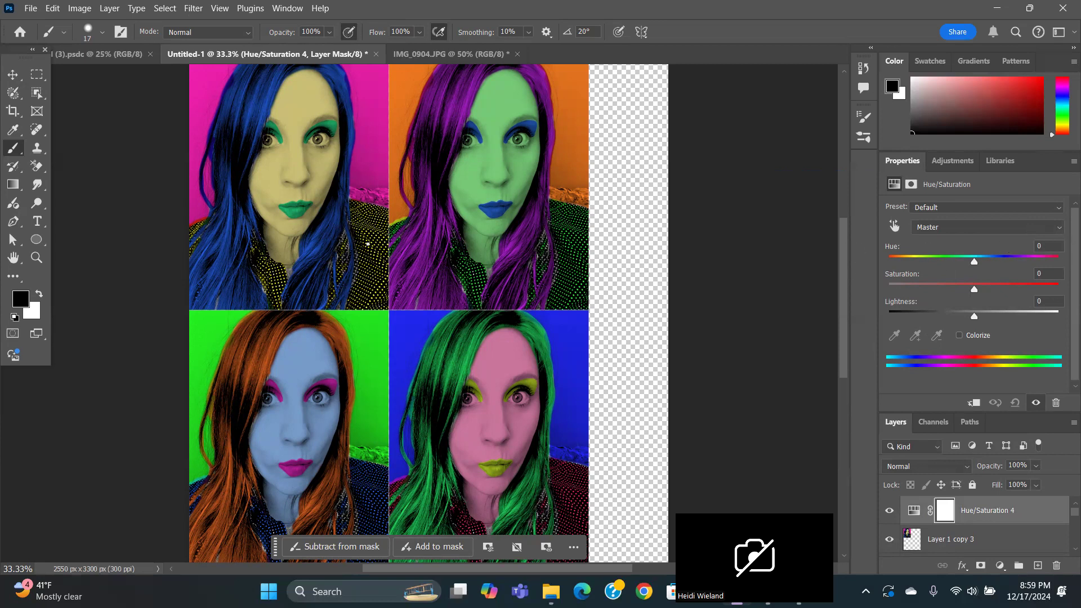
Examine the four colorized portraits in the Untitled-1 grid and the empty canvas around them.
scroll(660, 343, "up", 1)
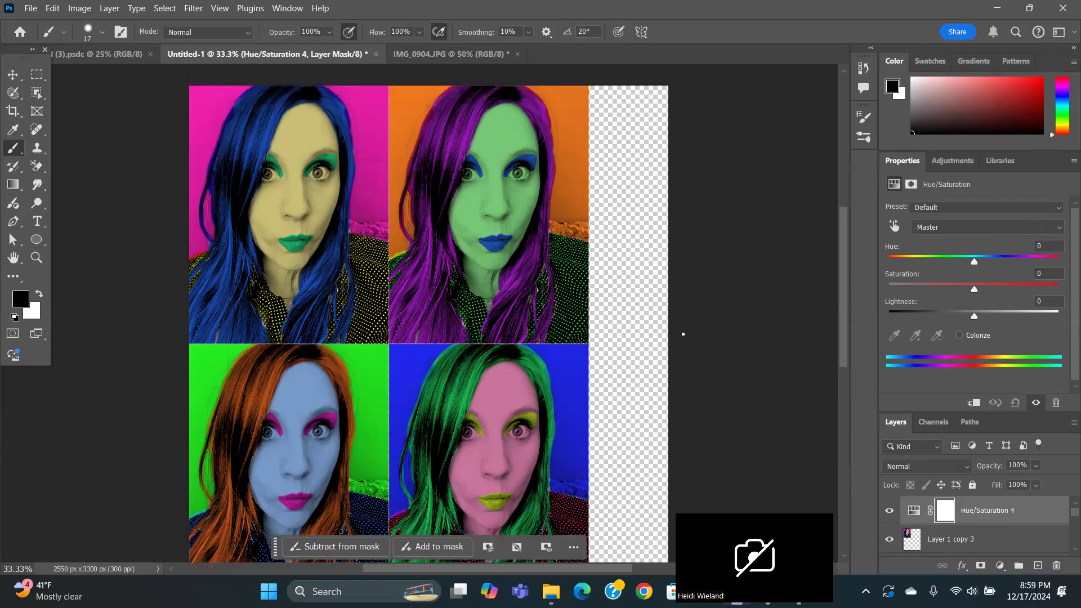
scroll(679, 343, "down", 3)
scroll(680, 350, "up", 3)
scroll(678, 351, "down", 3)
scroll(679, 357, "up", 3)
scroll(678, 357, "down", 1)
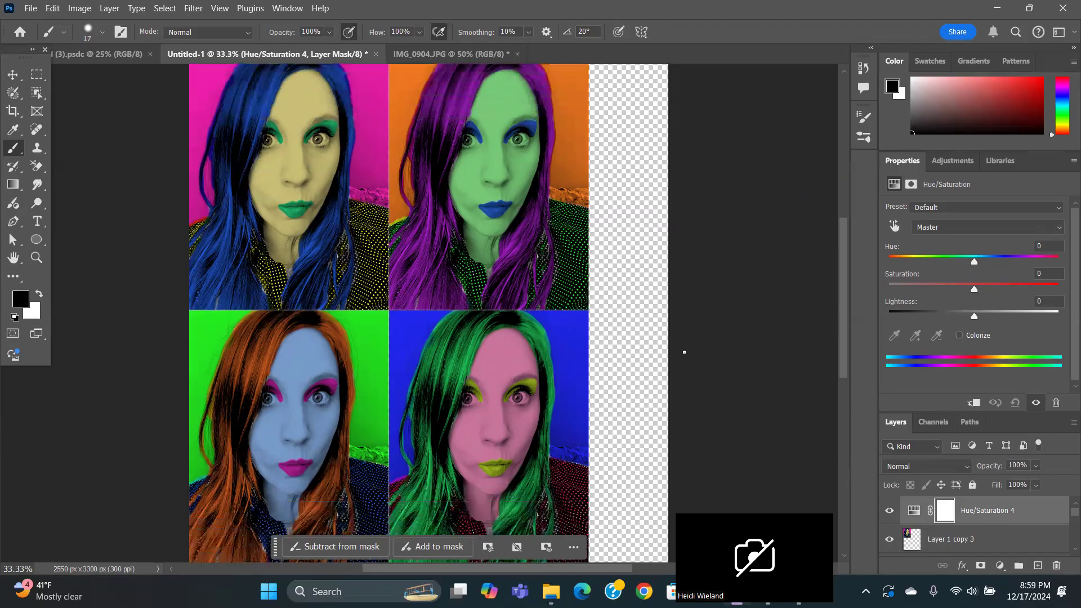
left_click_drag(843, 294, 842, 317)
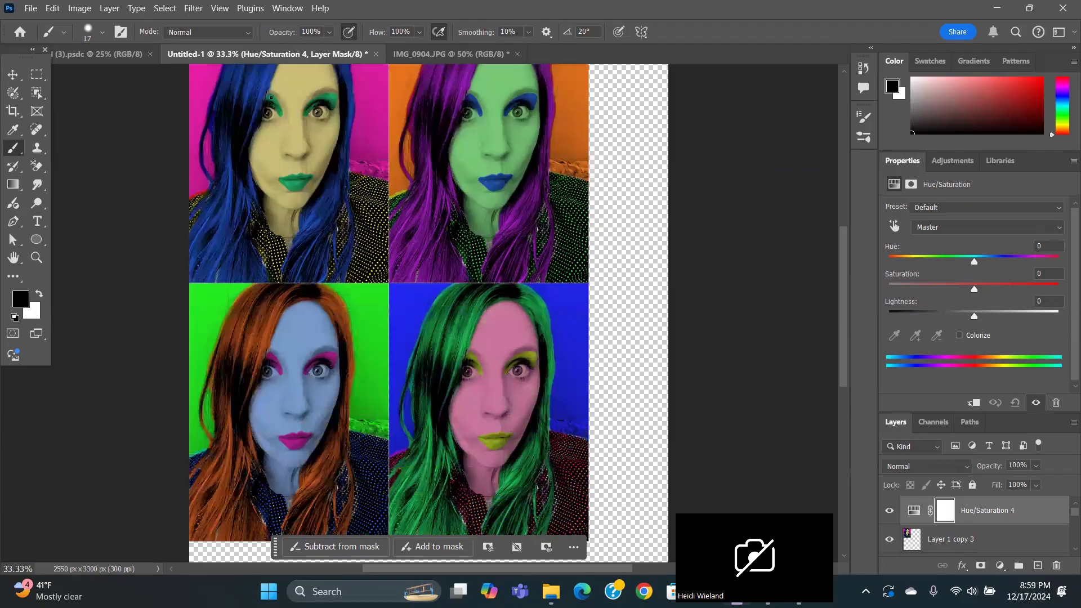
scroll(271, 97, "down", 1)
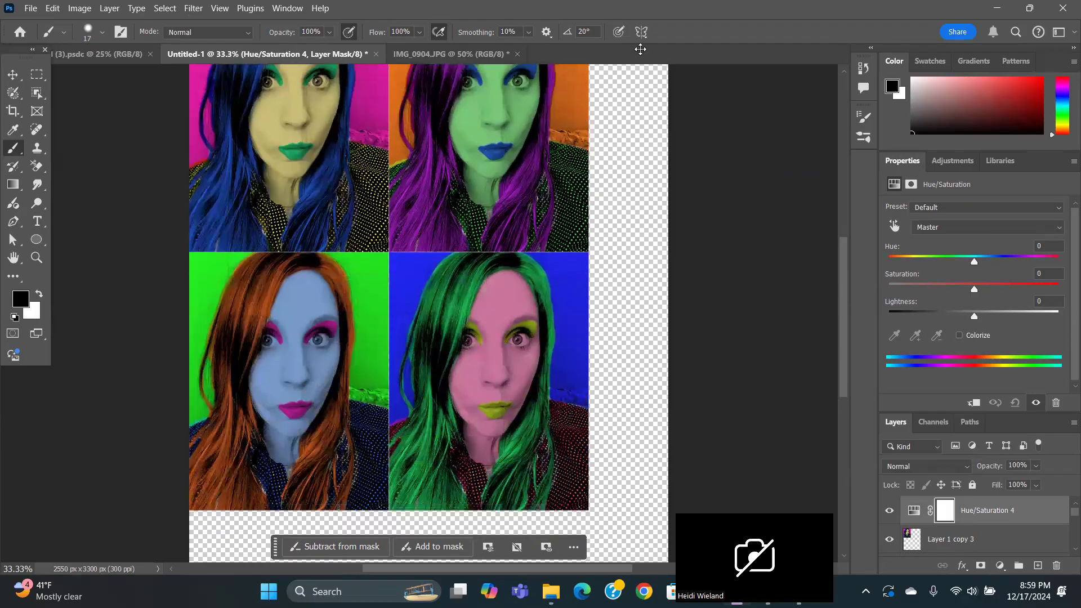